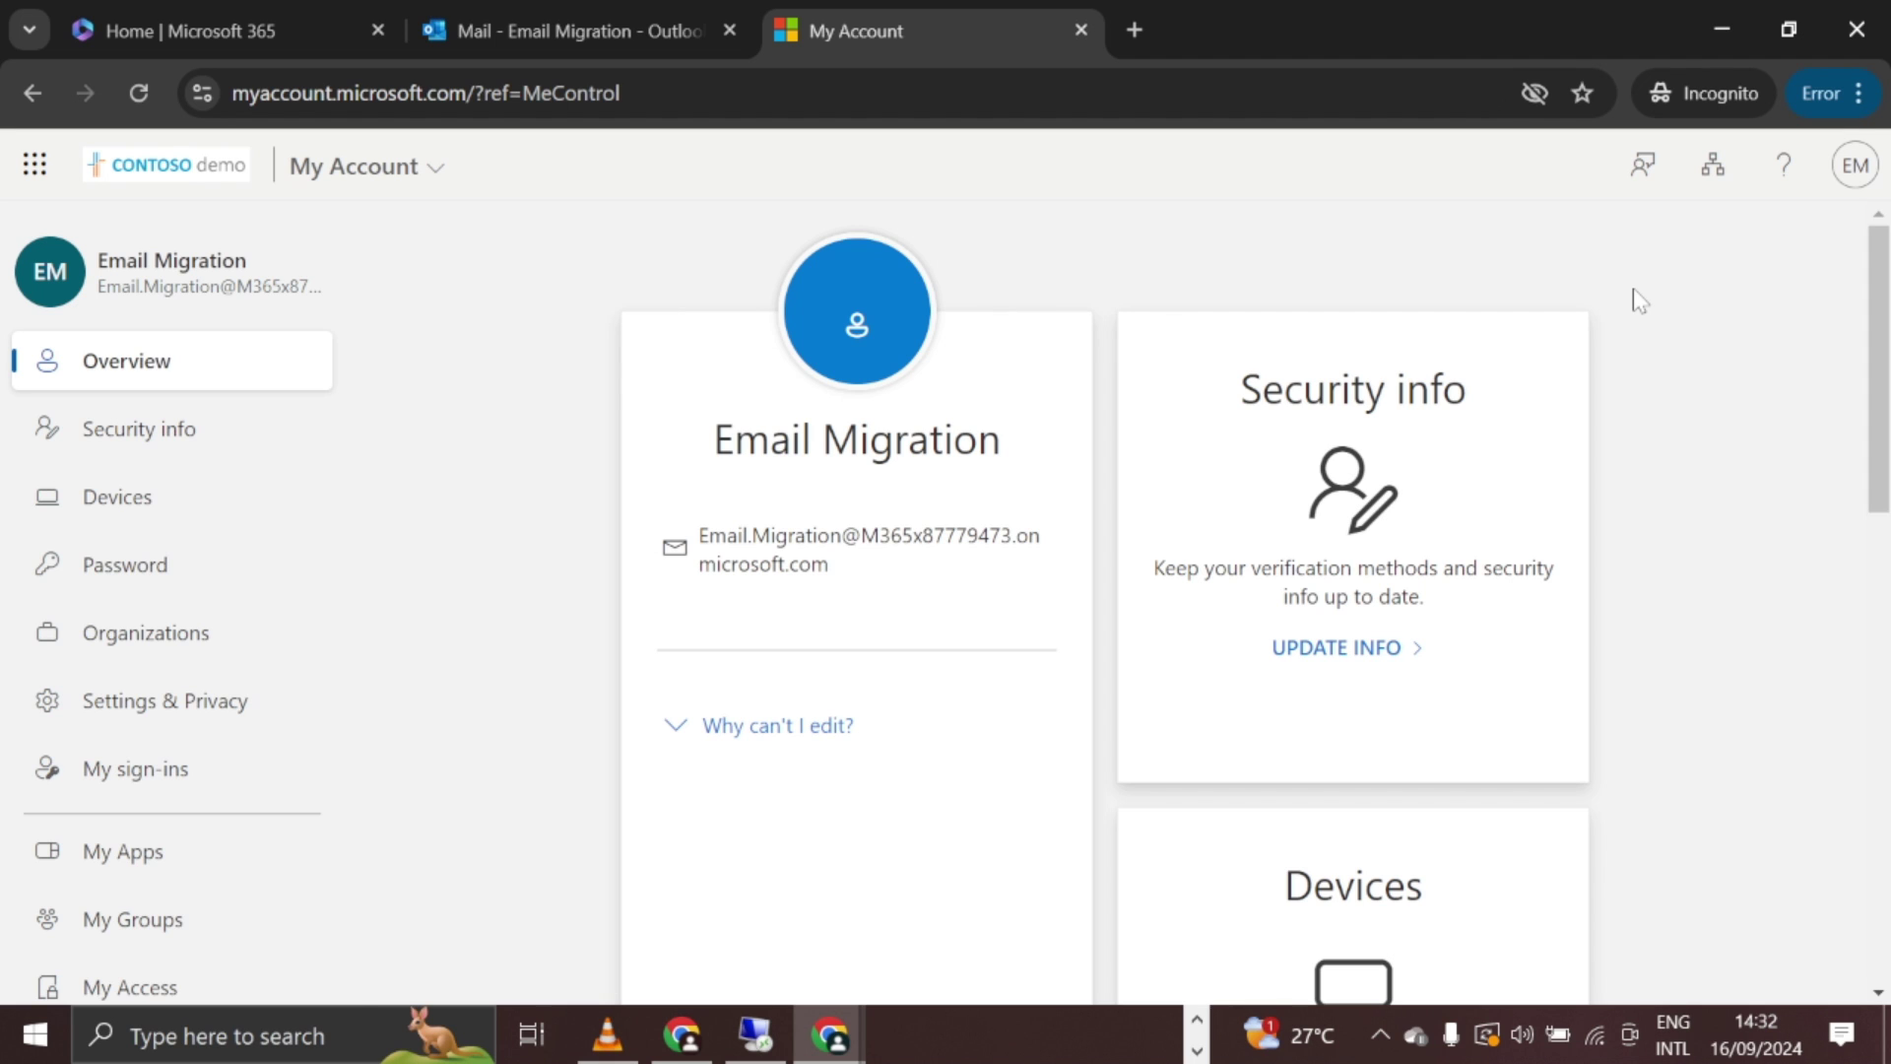
Step: Bring up the empty Email Migration inbox and show its account details panel
left_click(574, 31)
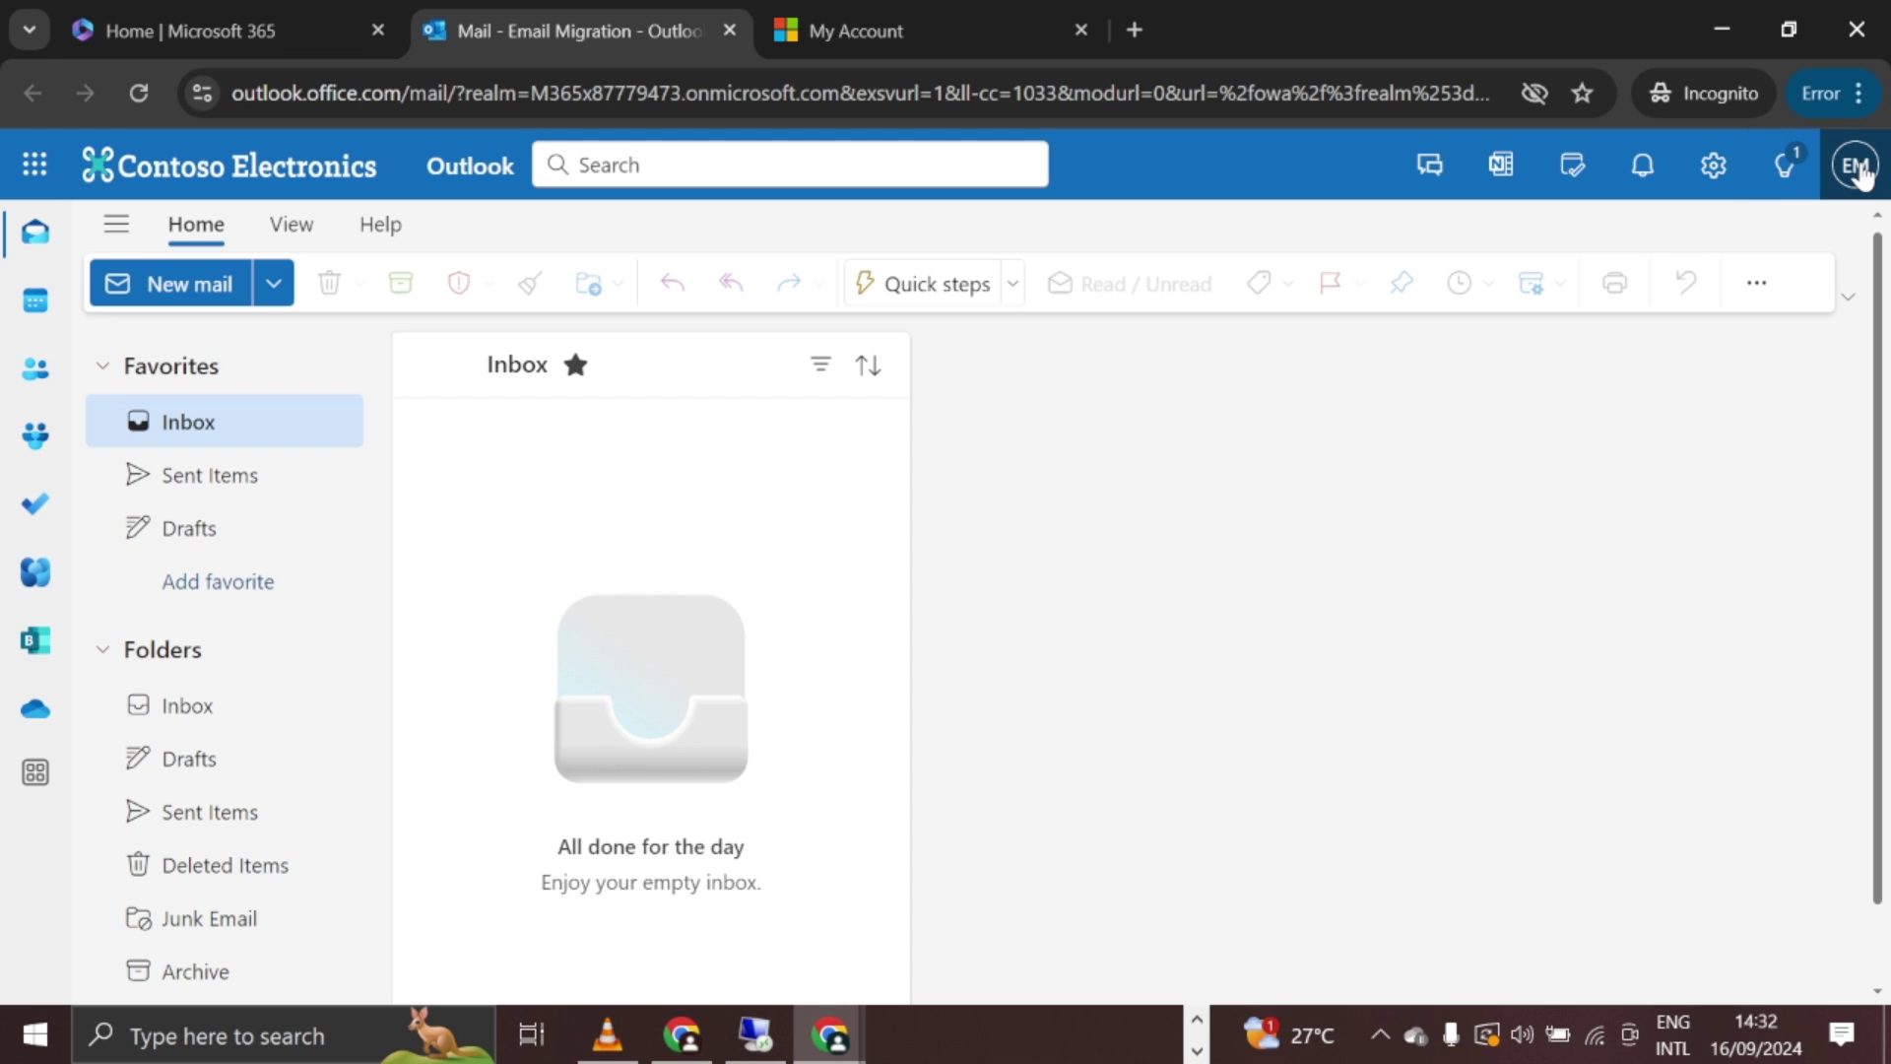
left_click(1856, 165)
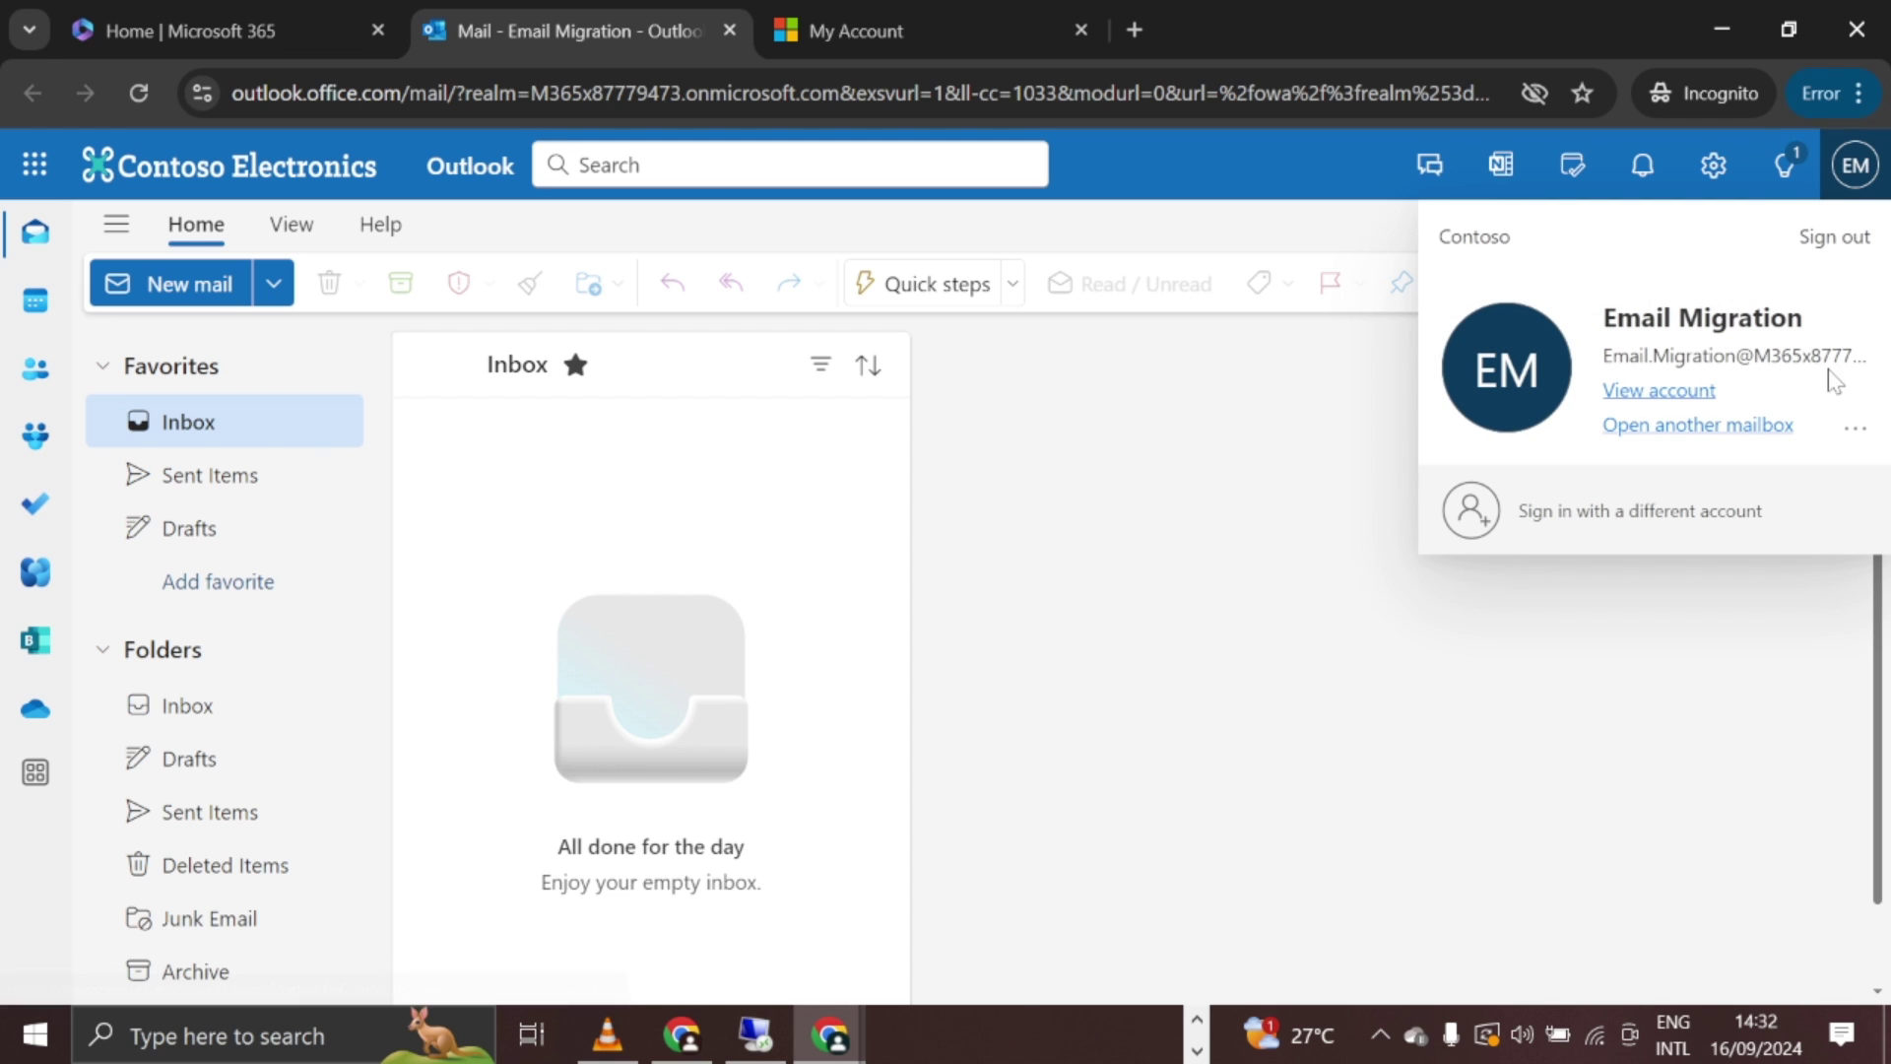
left_click(908, 31)
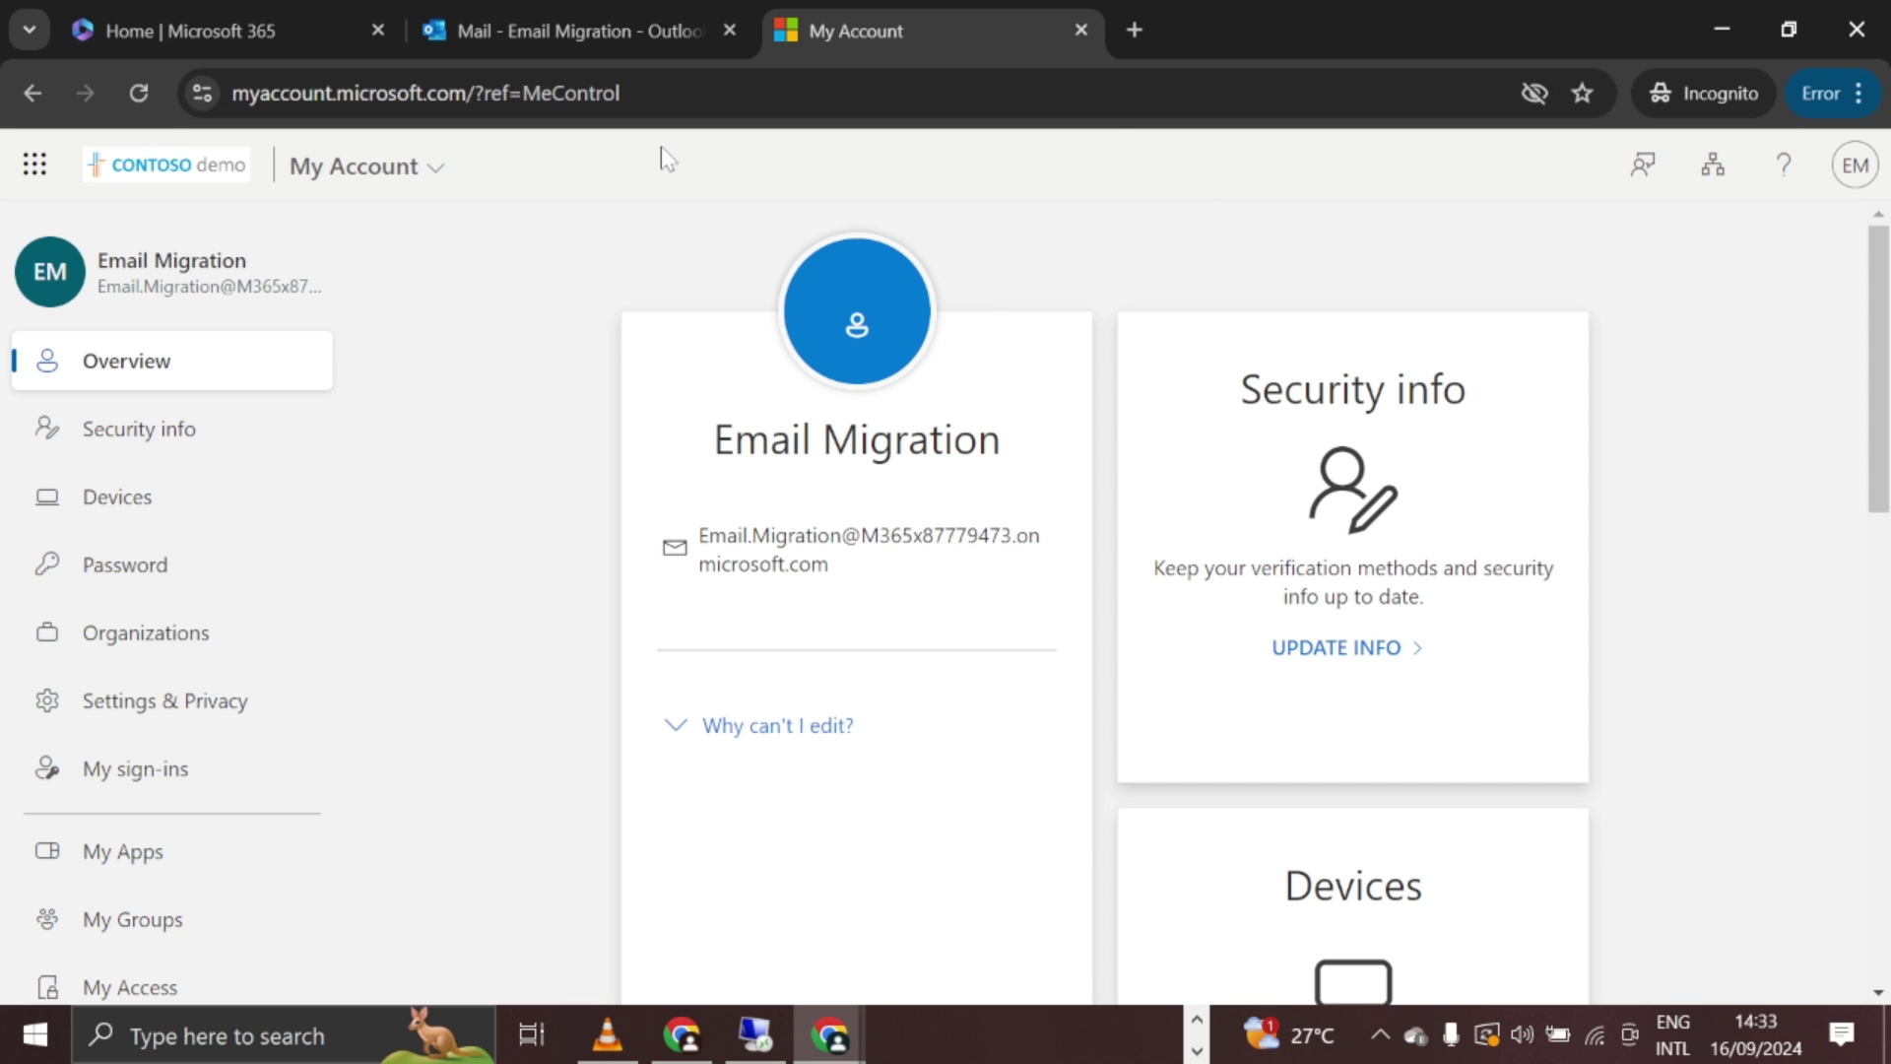
left_click(577, 14)
scroll(582, 637, "down", 1)
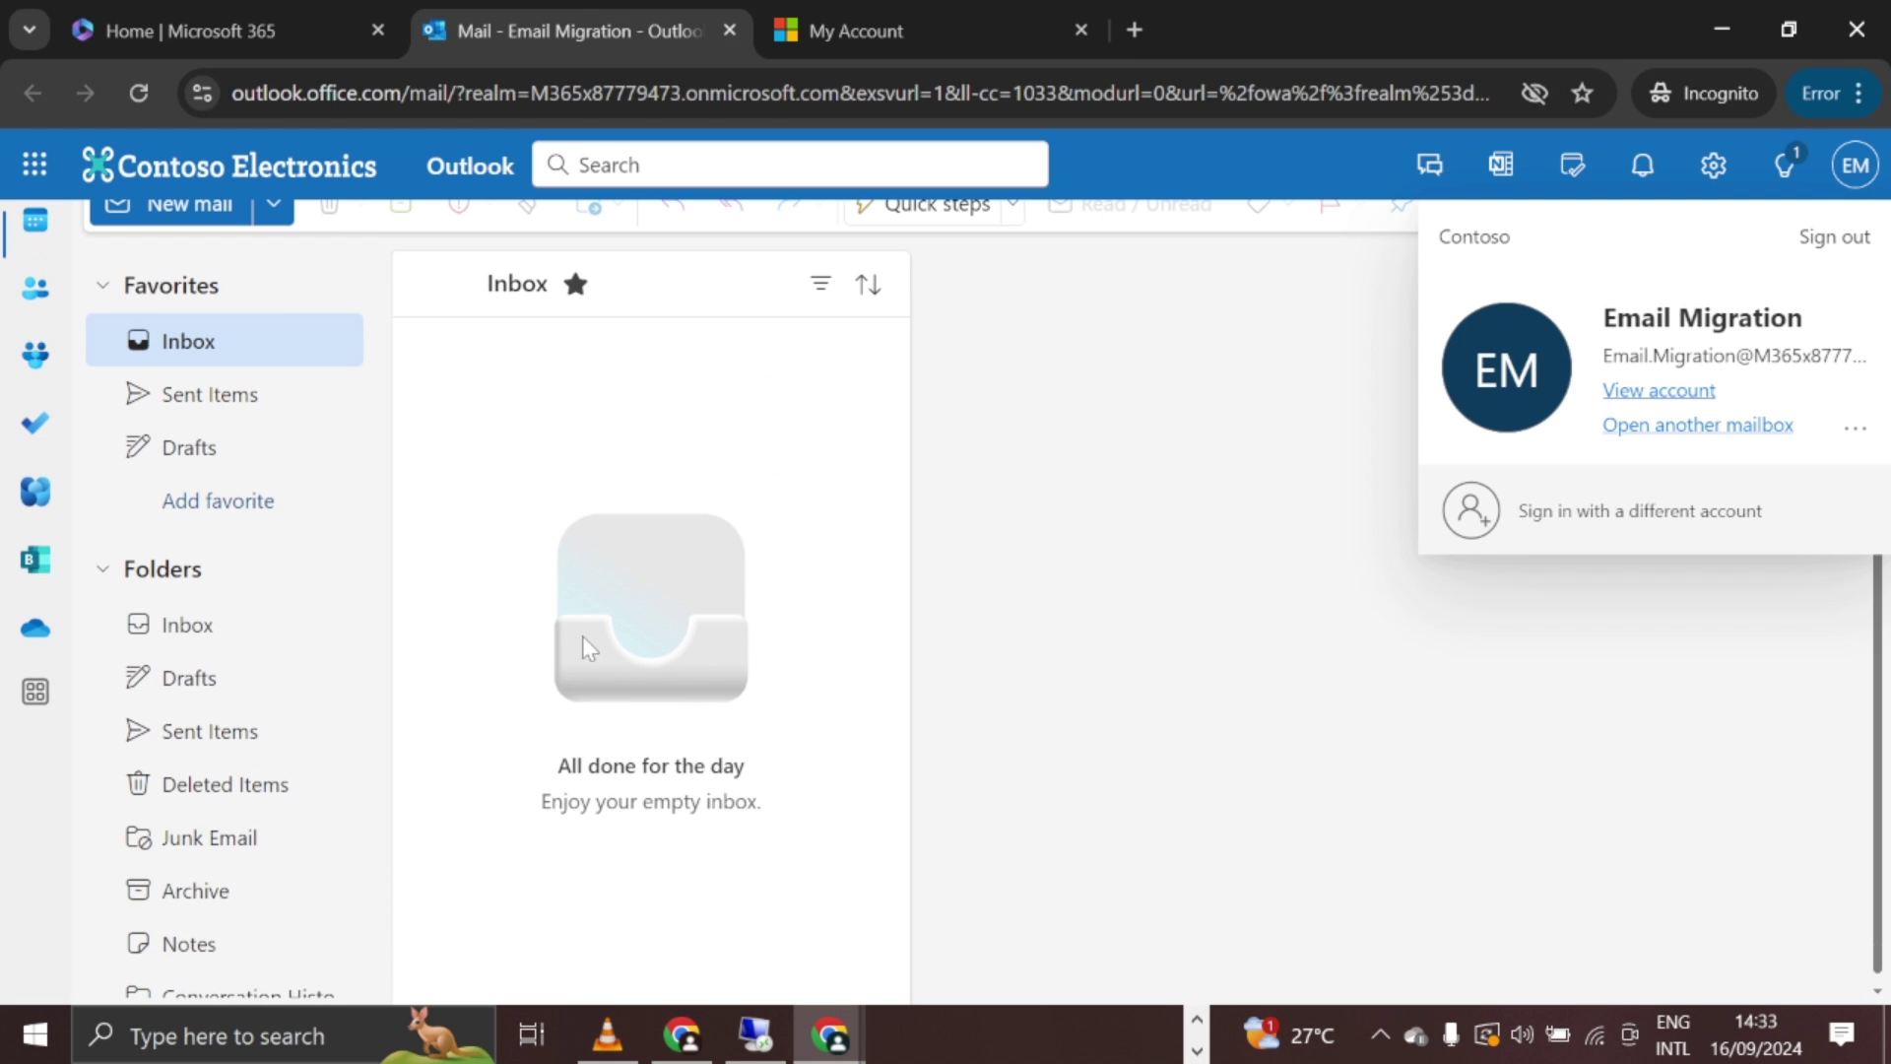
scroll(635, 734, "up", 1)
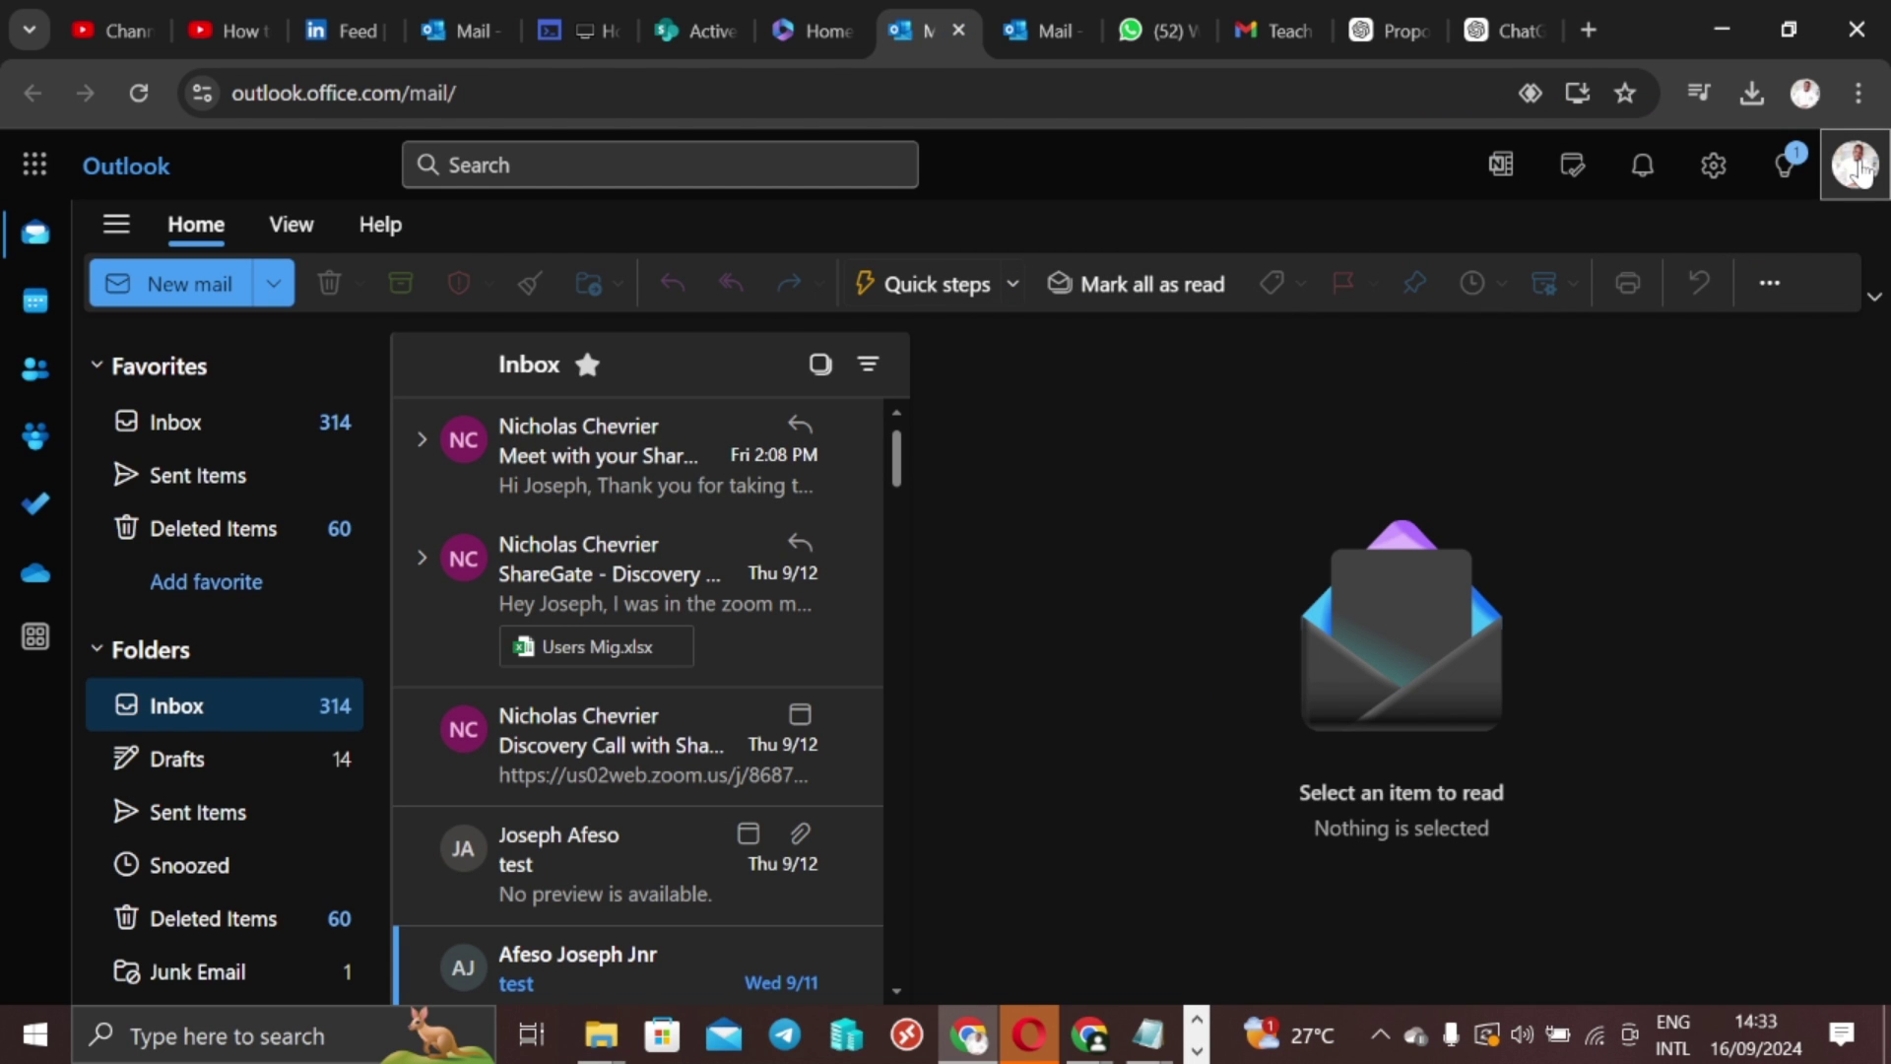
Step: Check the Pillars Concepts account details, scroll its inbox, then open its September 2024 calendar
left_click(1853, 187)
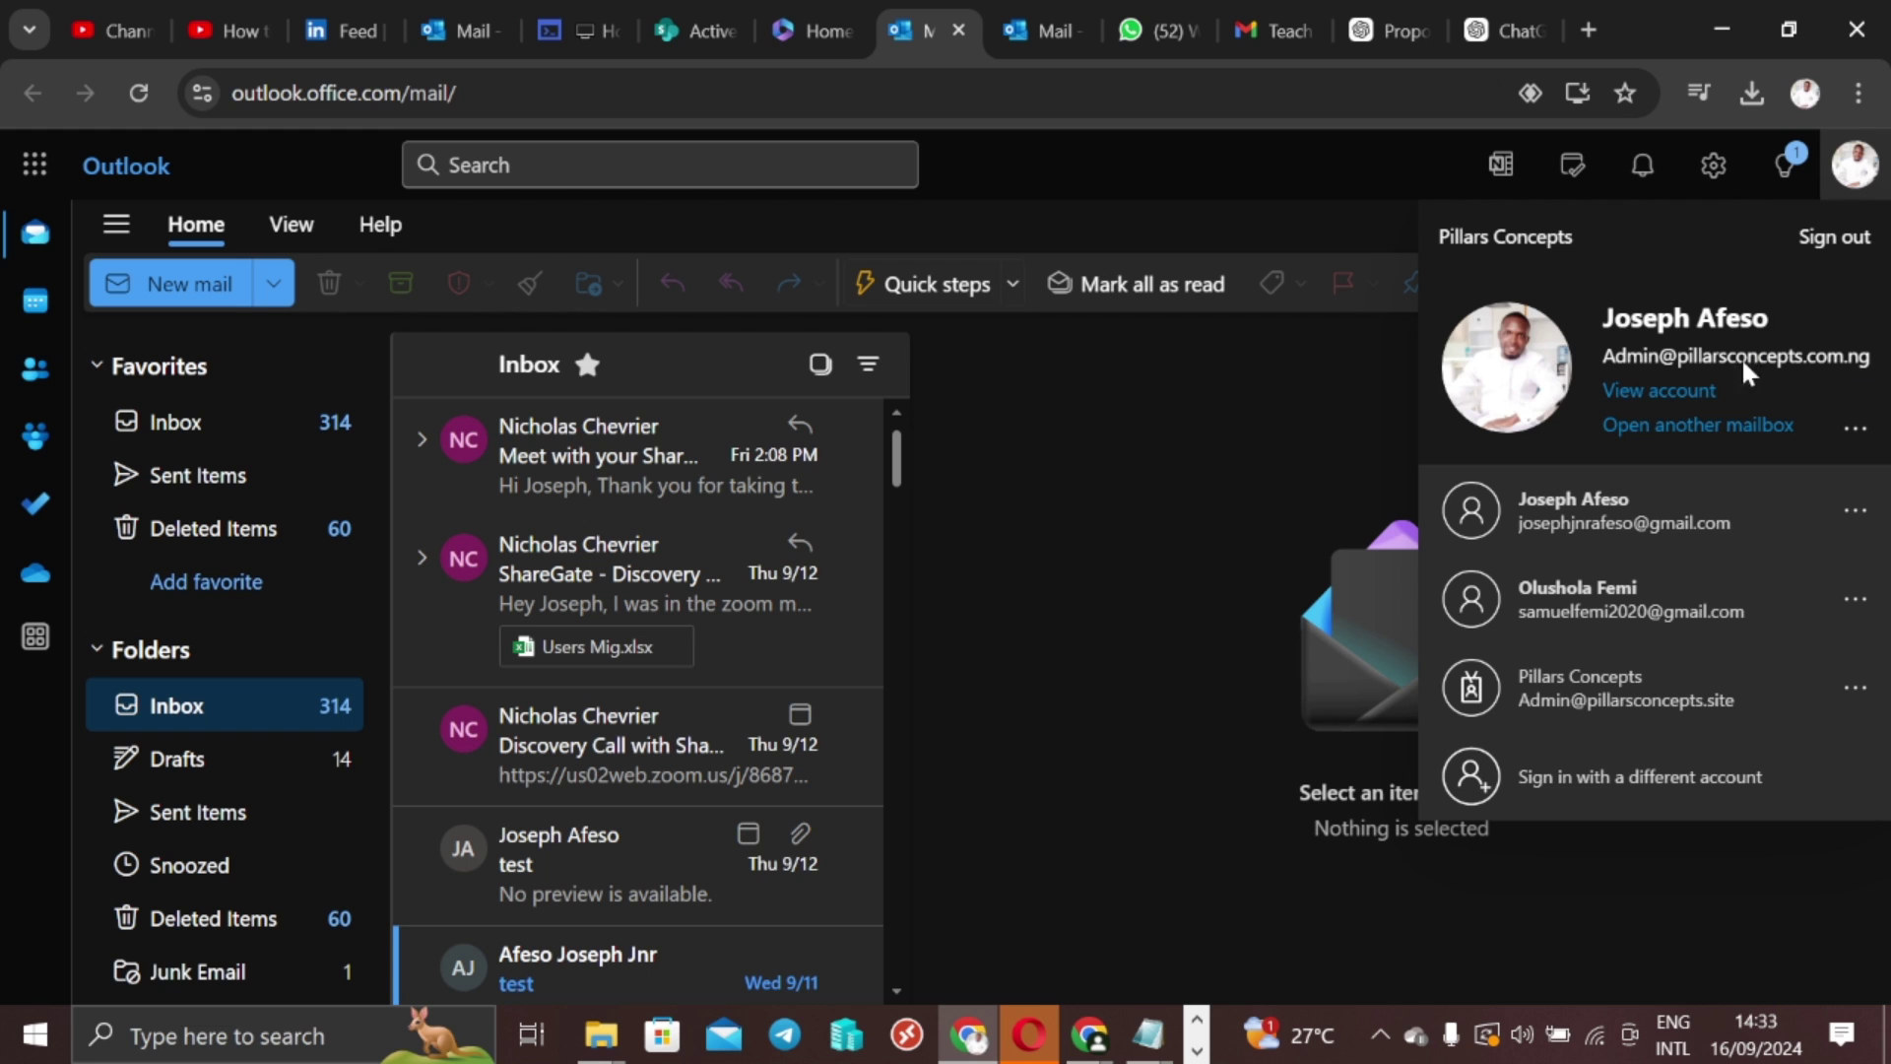
left_click(1263, 421)
scroll(246, 605, "down", 4)
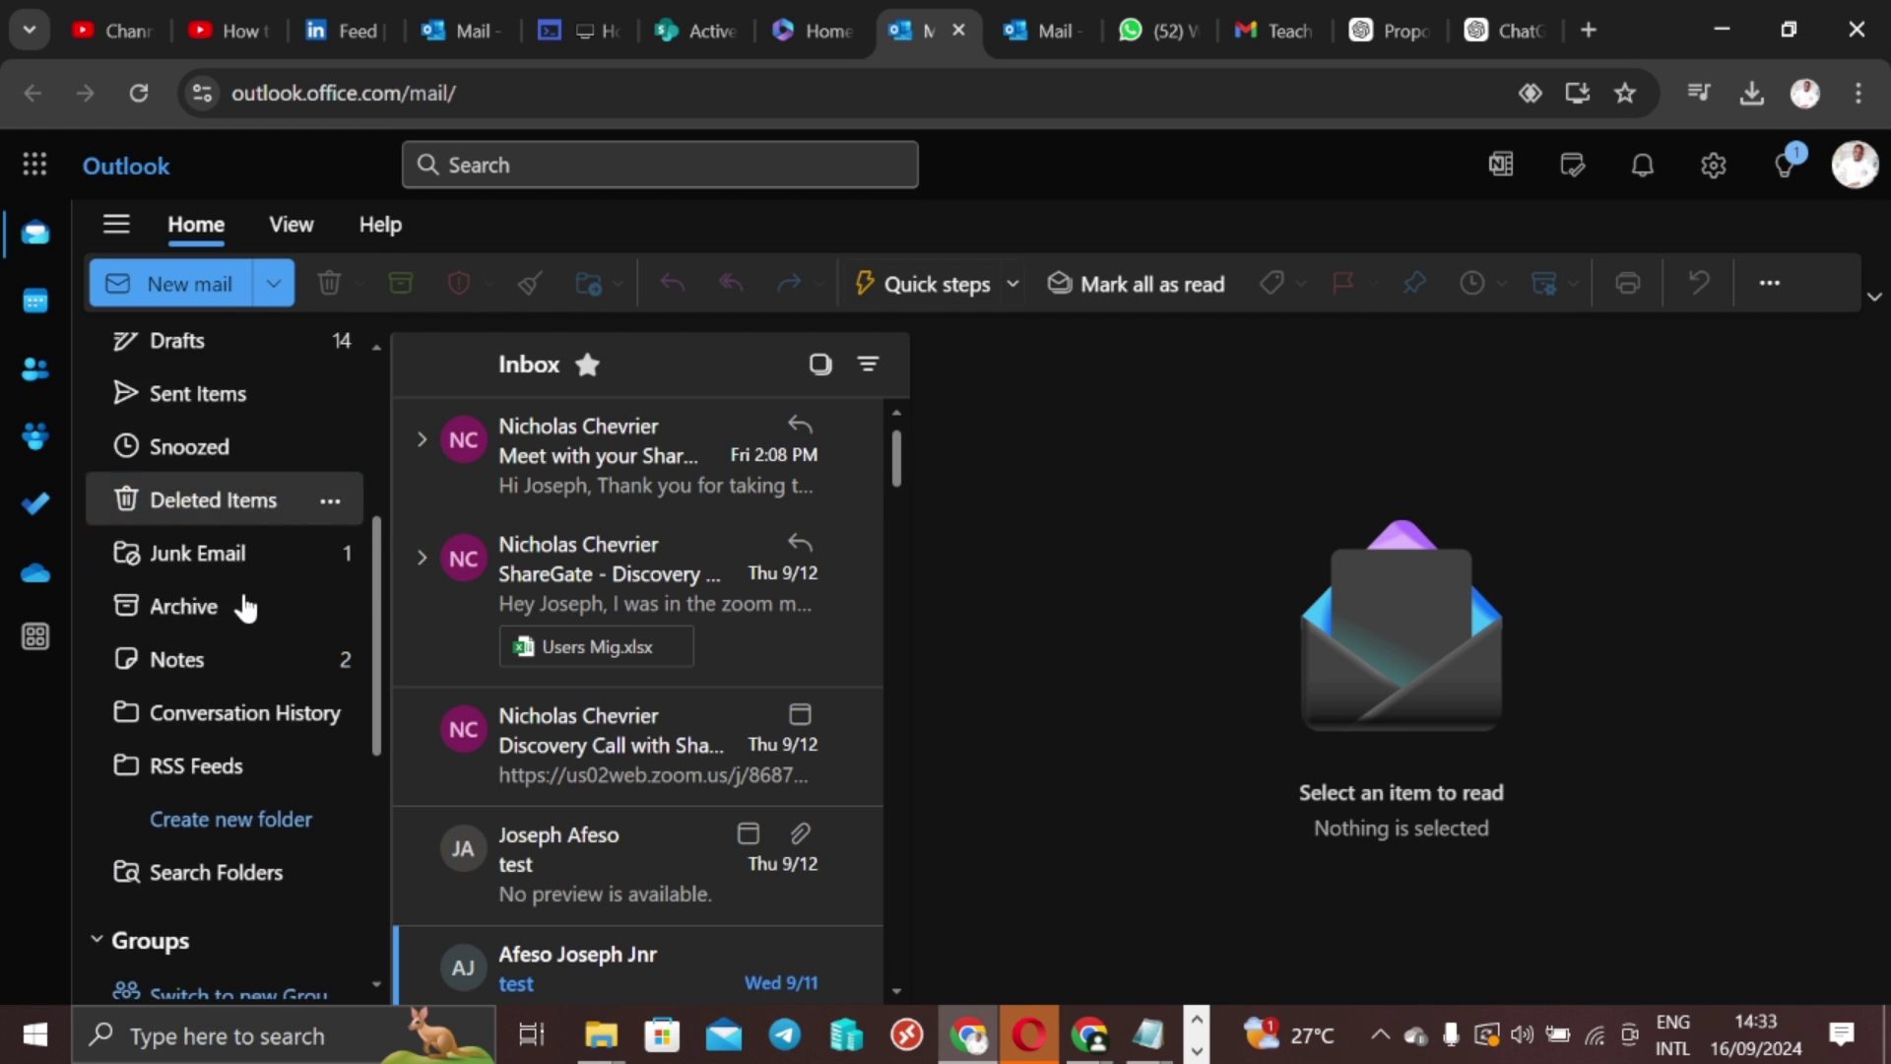
scroll(245, 602, "up", 5)
scroll(611, 551, "down", 10)
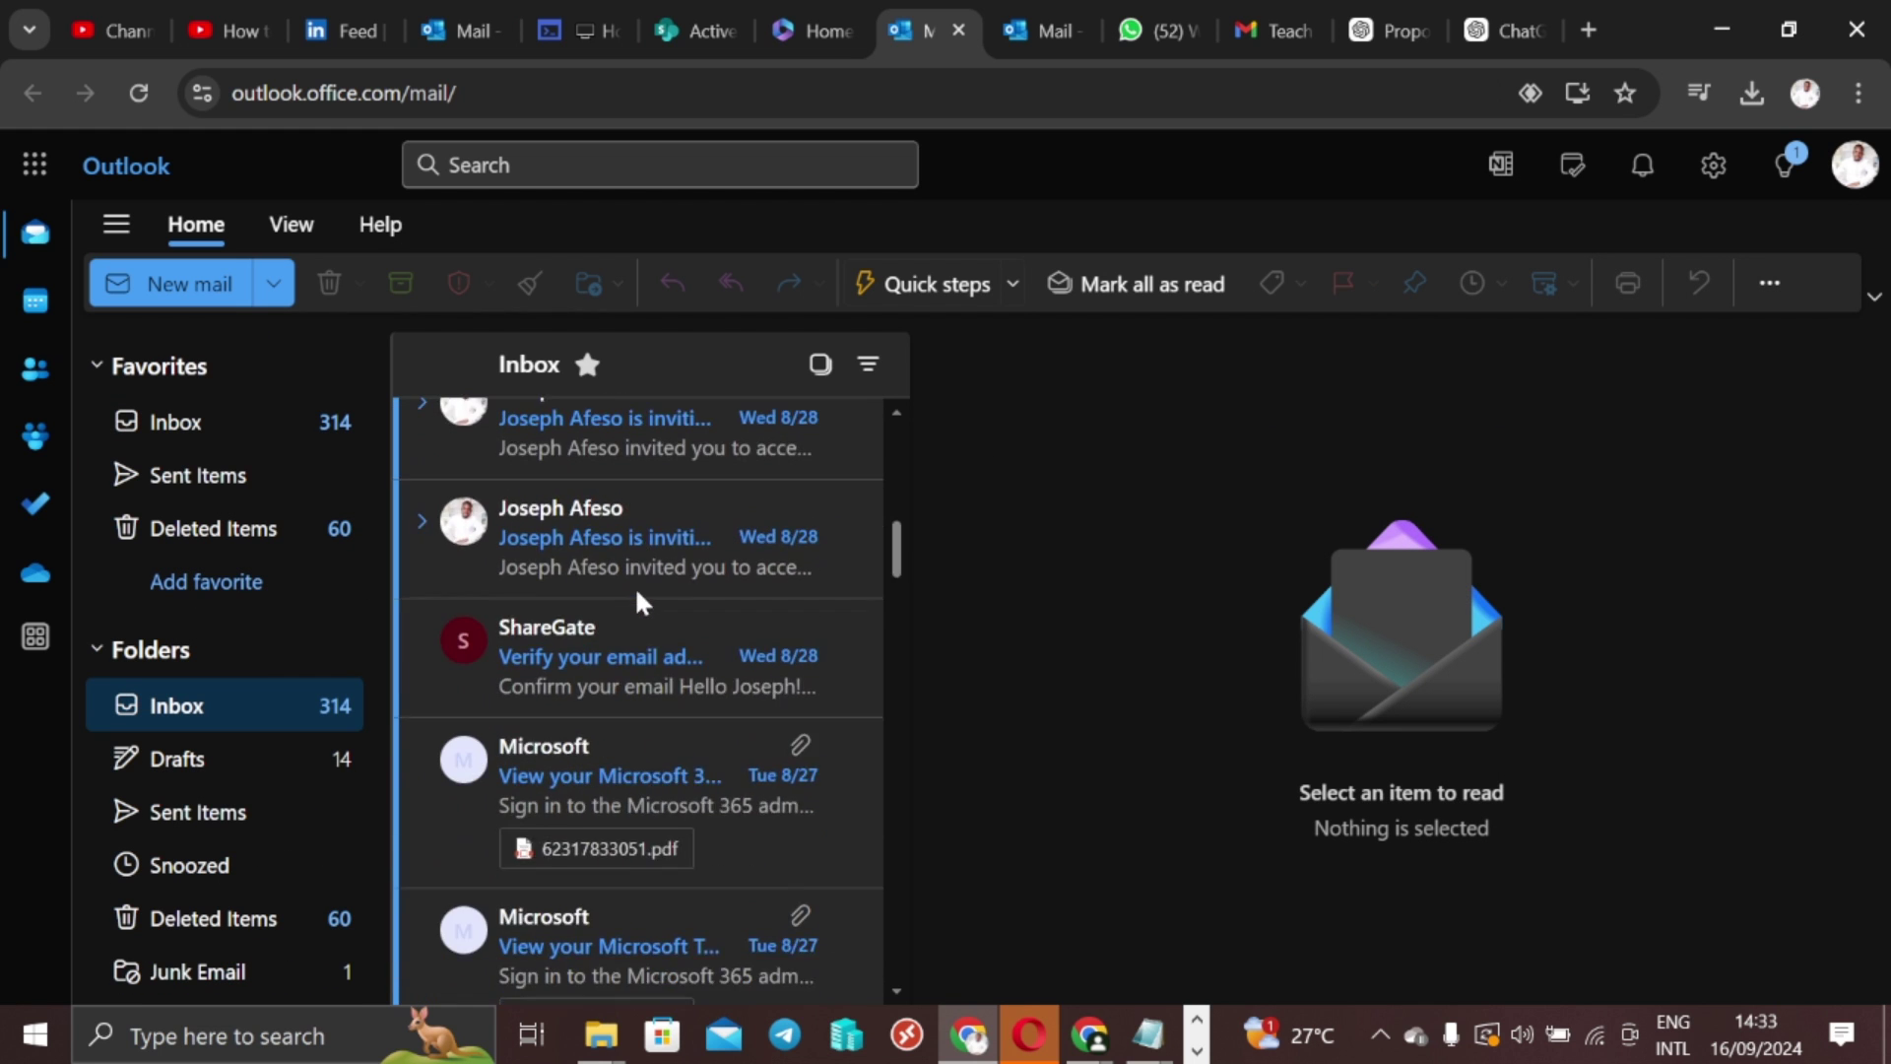
scroll(635, 601, "down", 10)
scroll(611, 611, "up", 8)
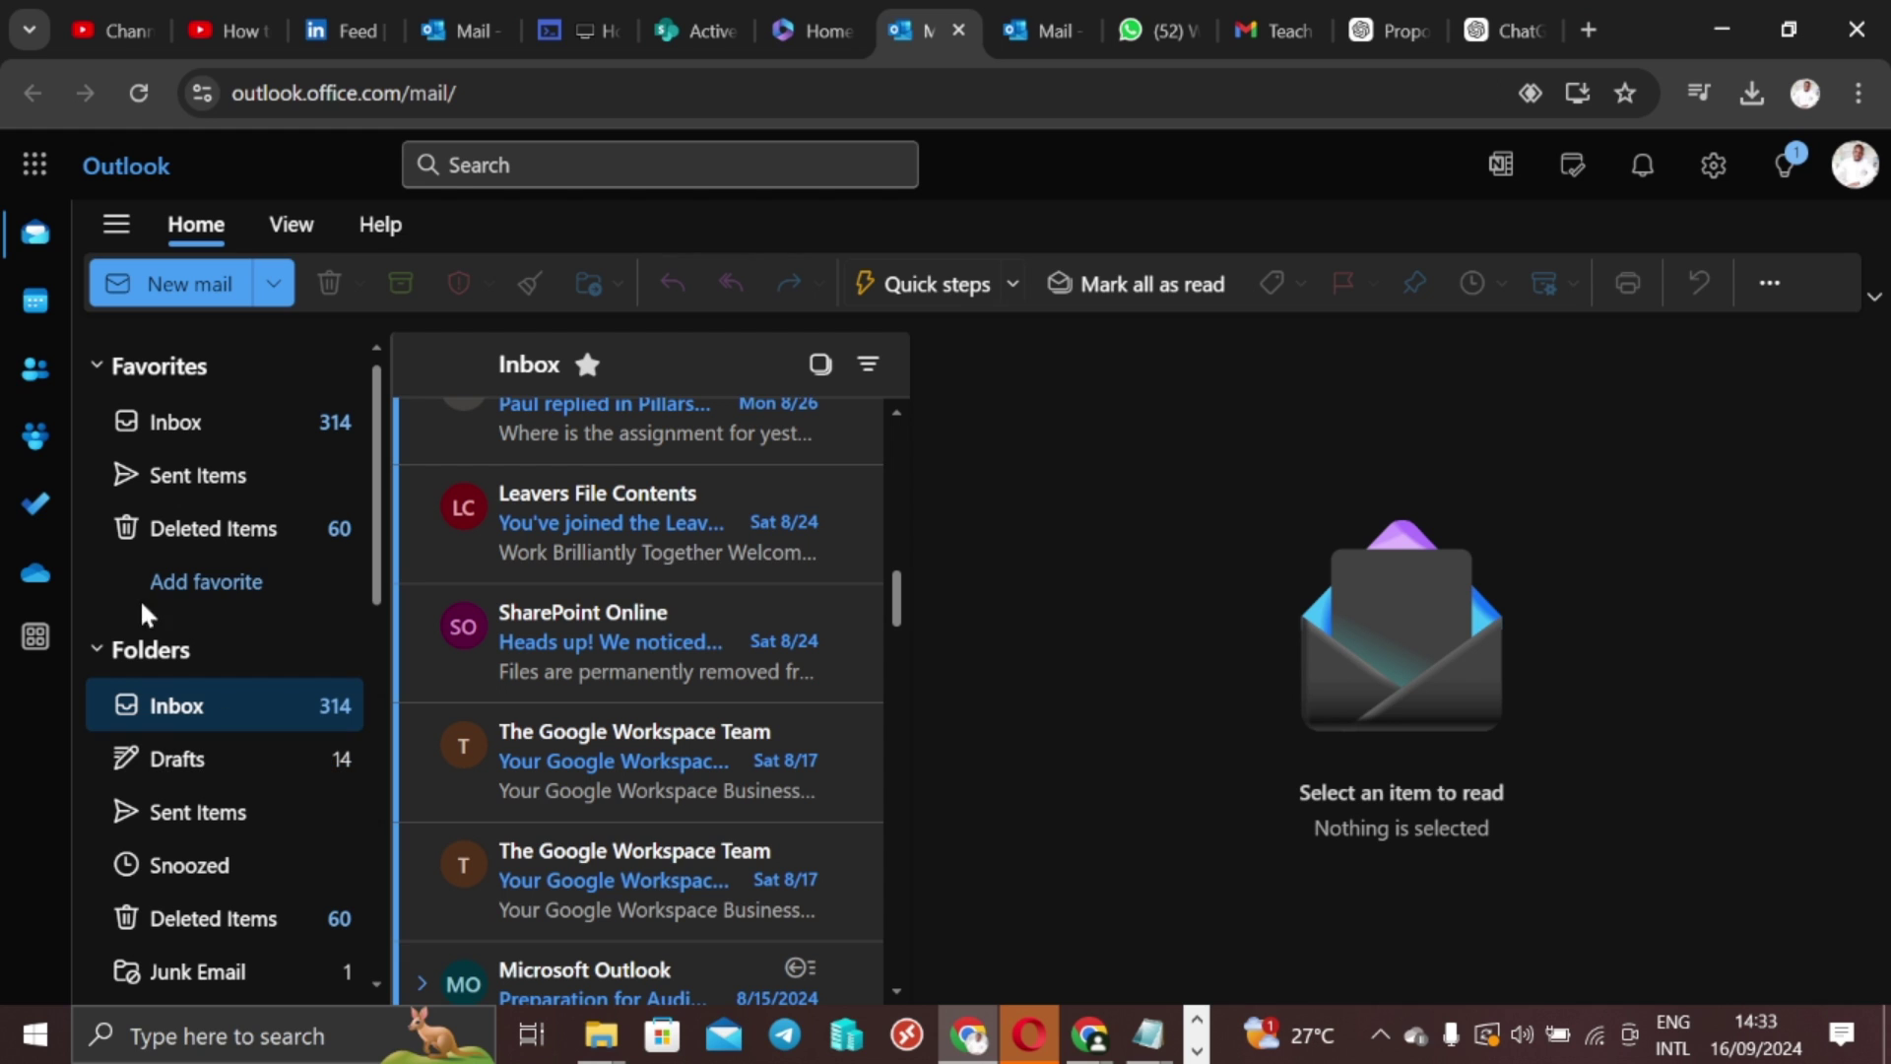
left_click(35, 300)
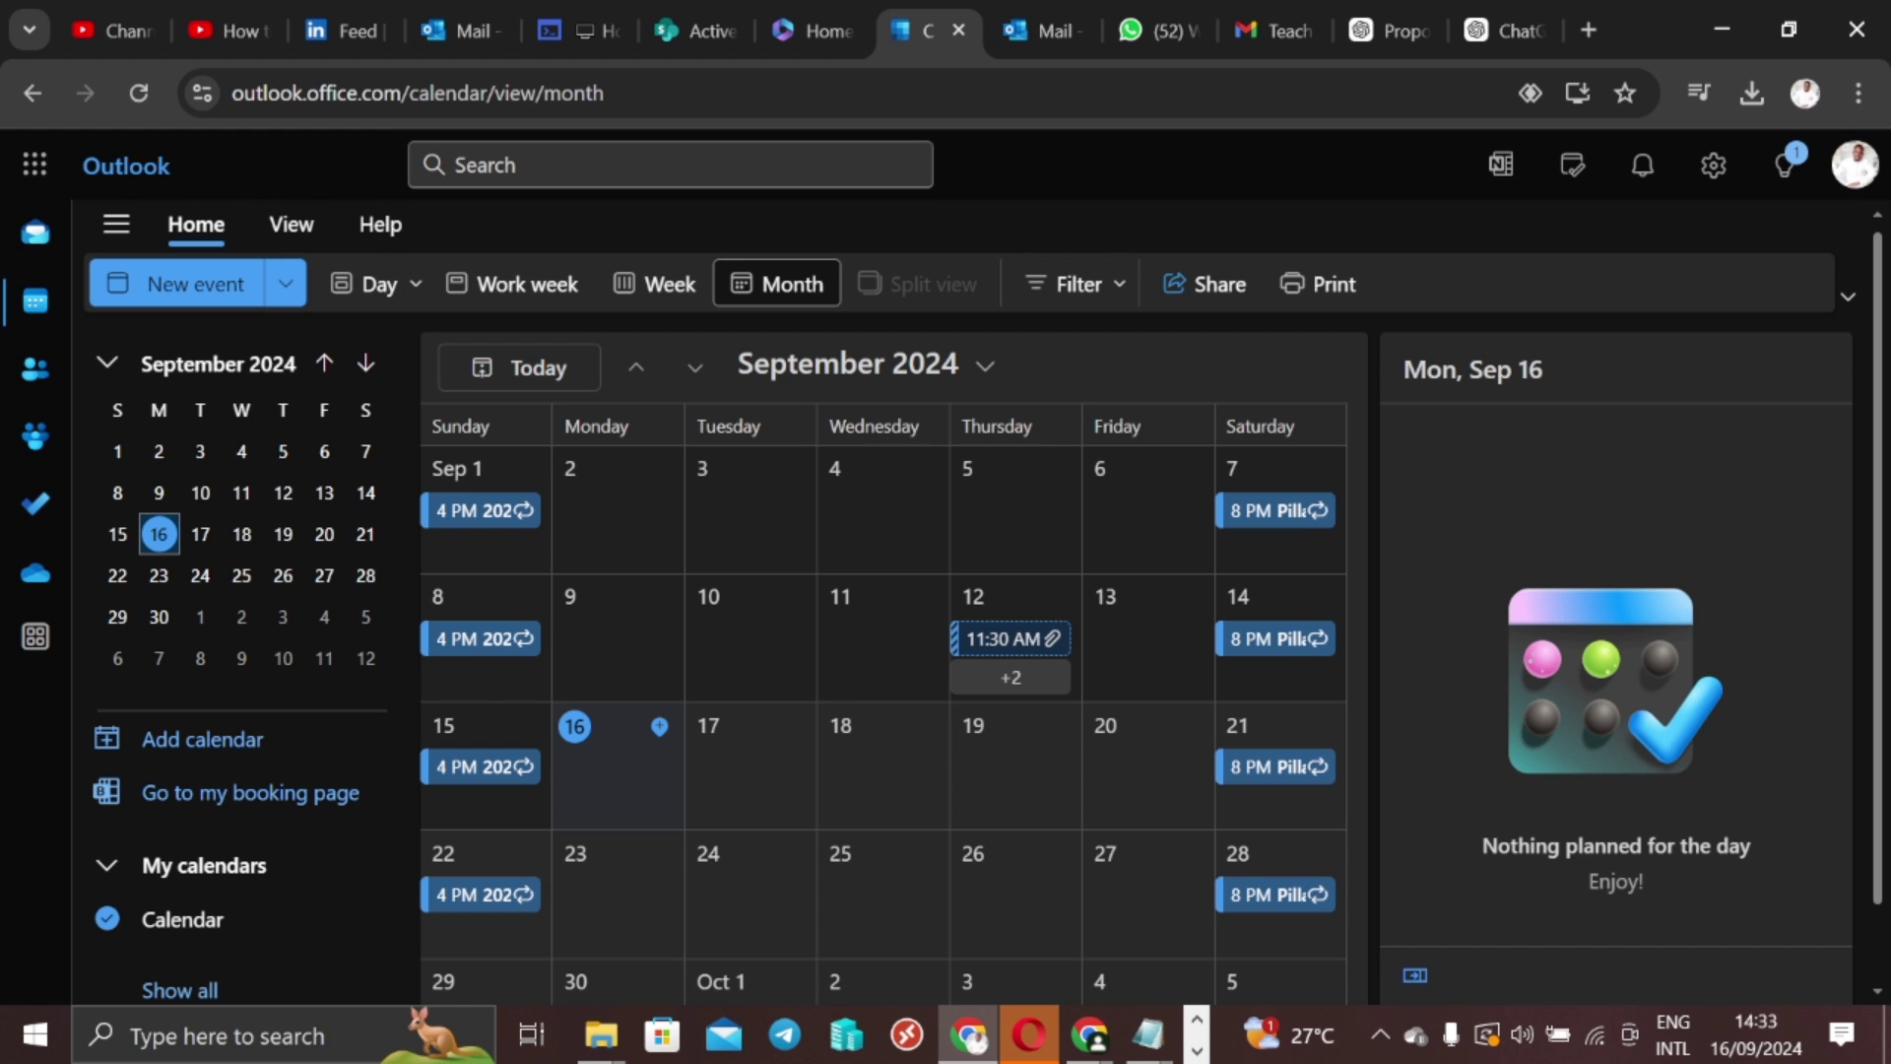
Step: Open the maximized Email Migration calendar and discard a trial September 16 event
key("alt+Tab")
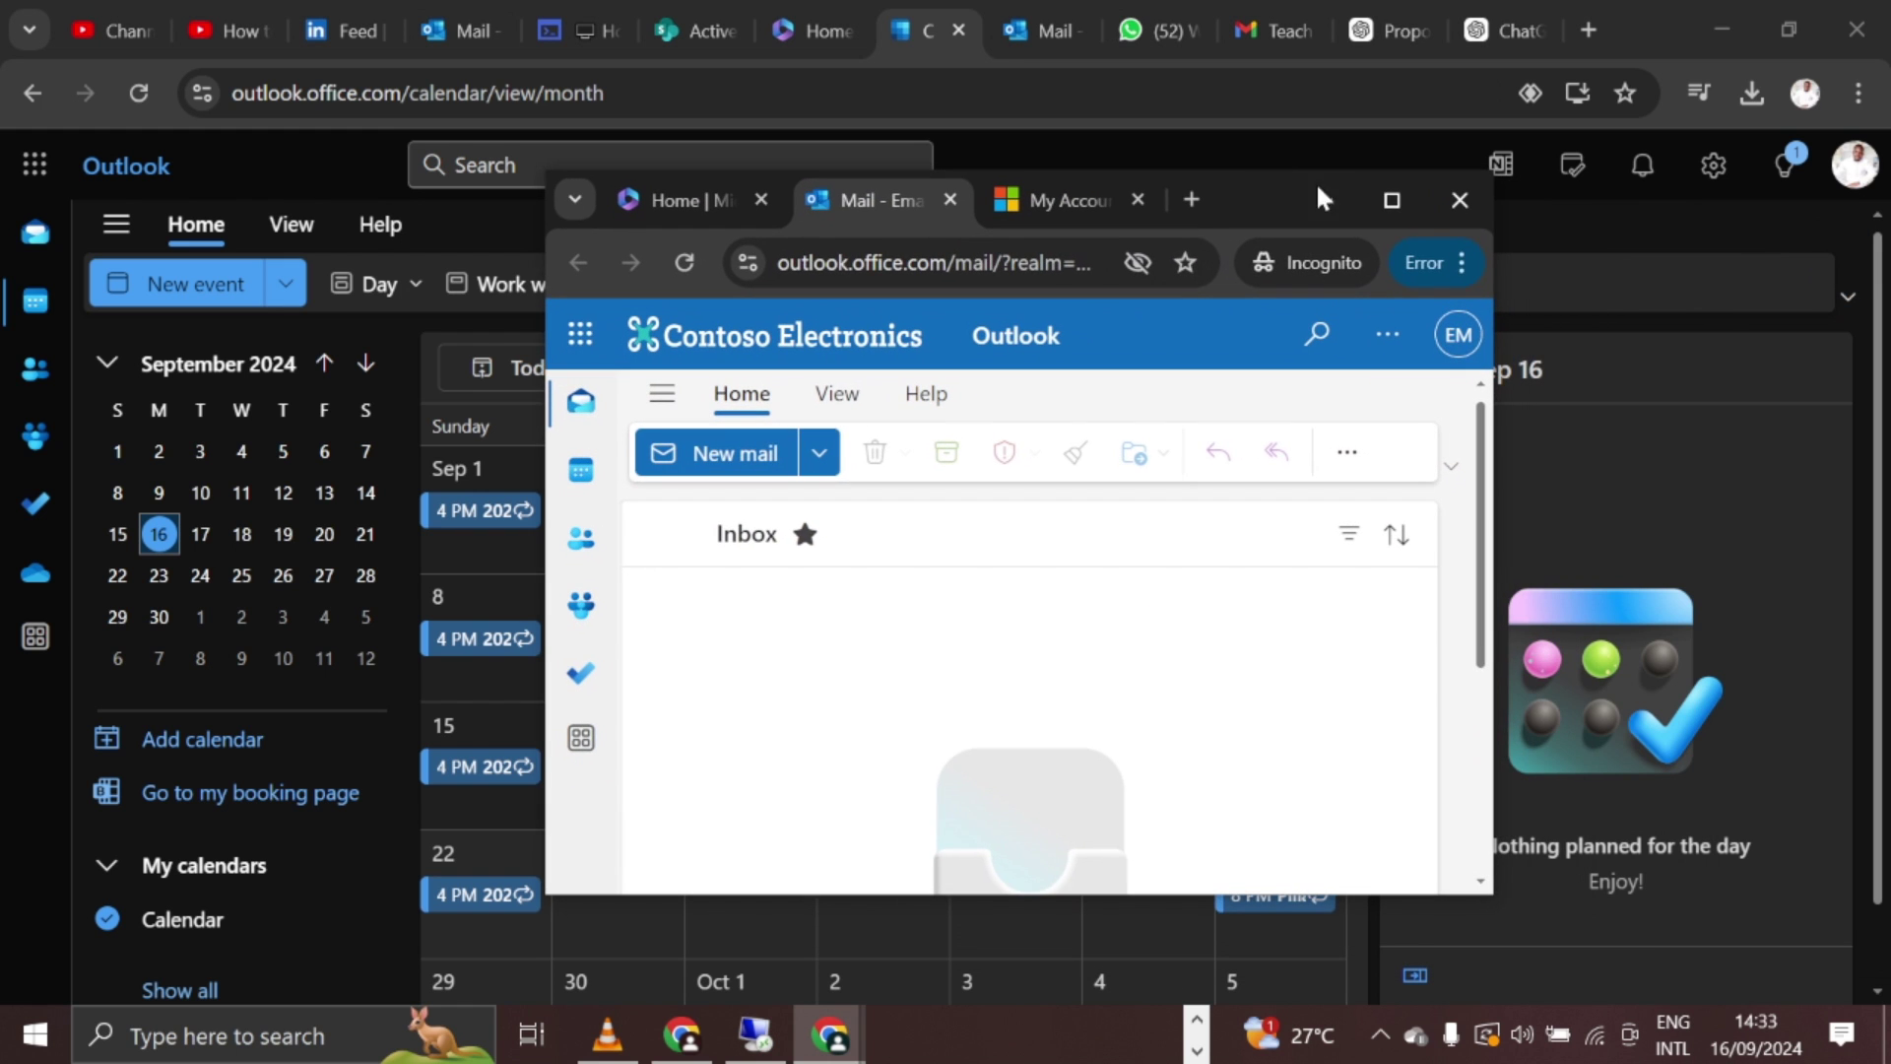
left_click(1393, 200)
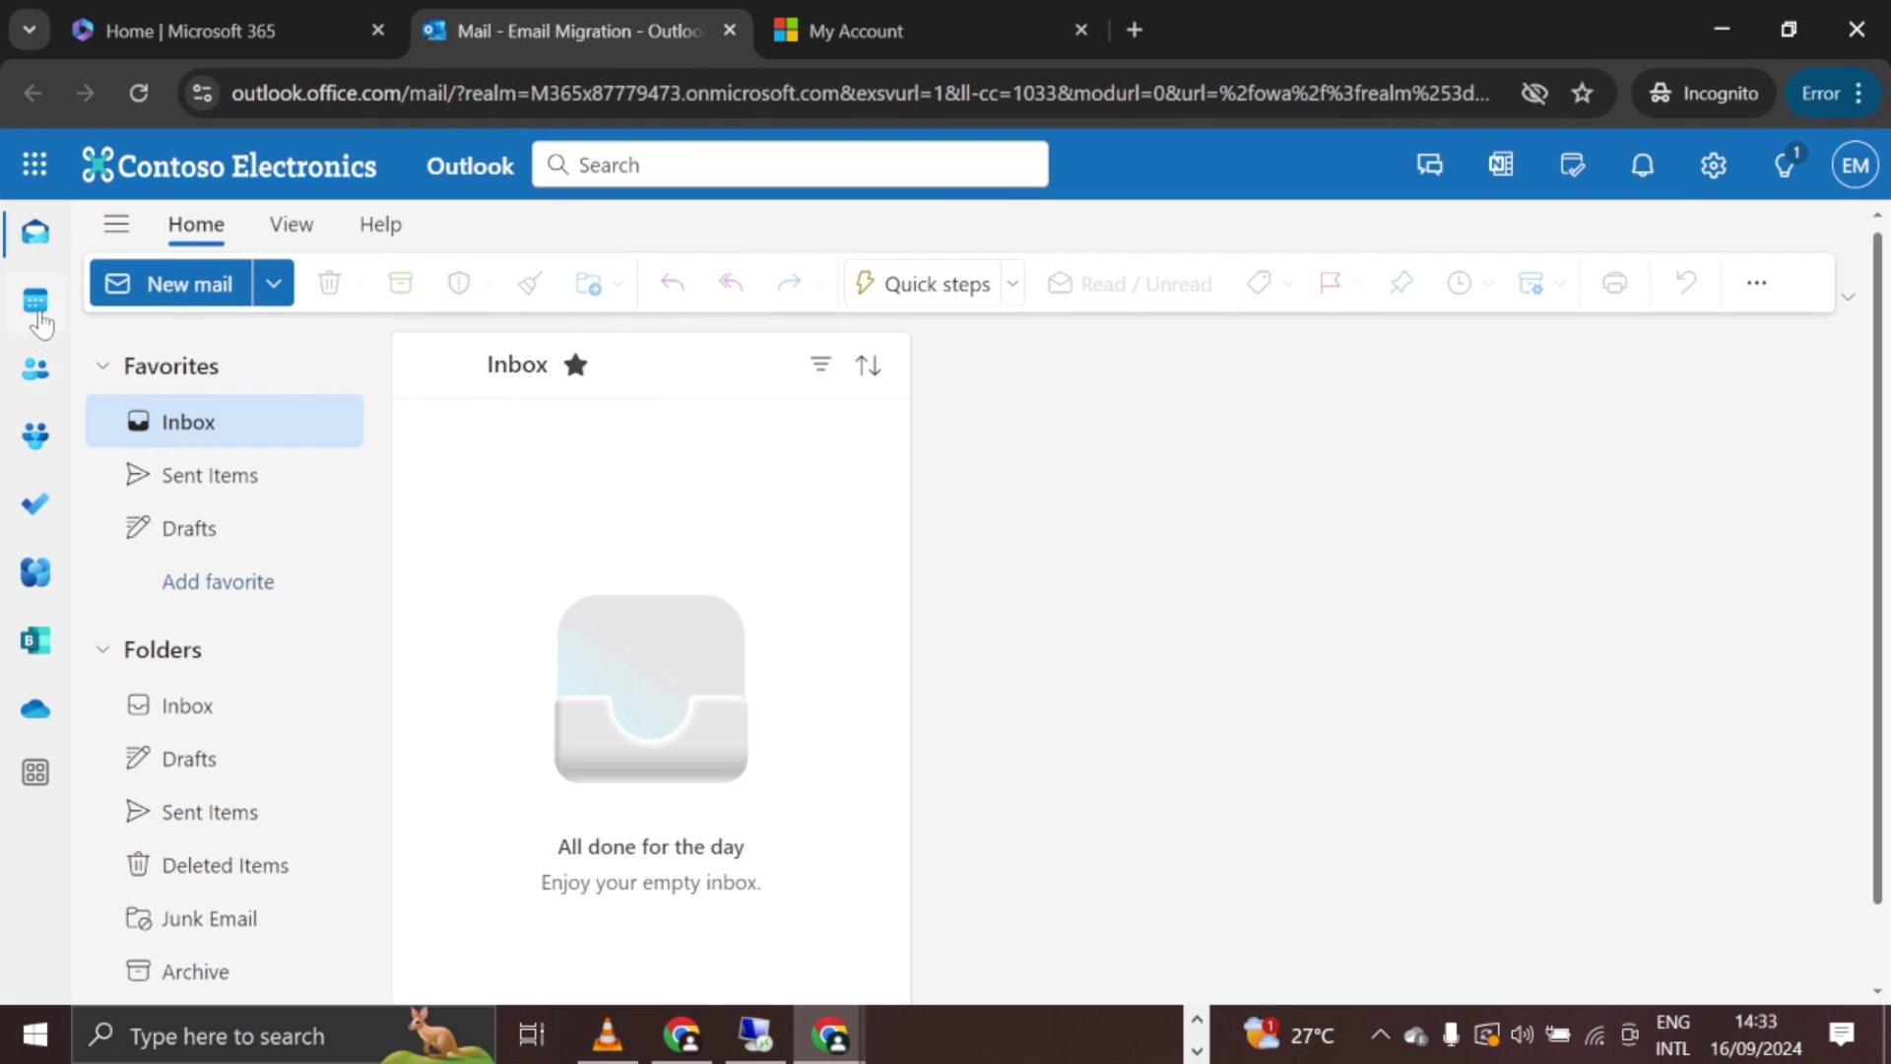
left_click(38, 311)
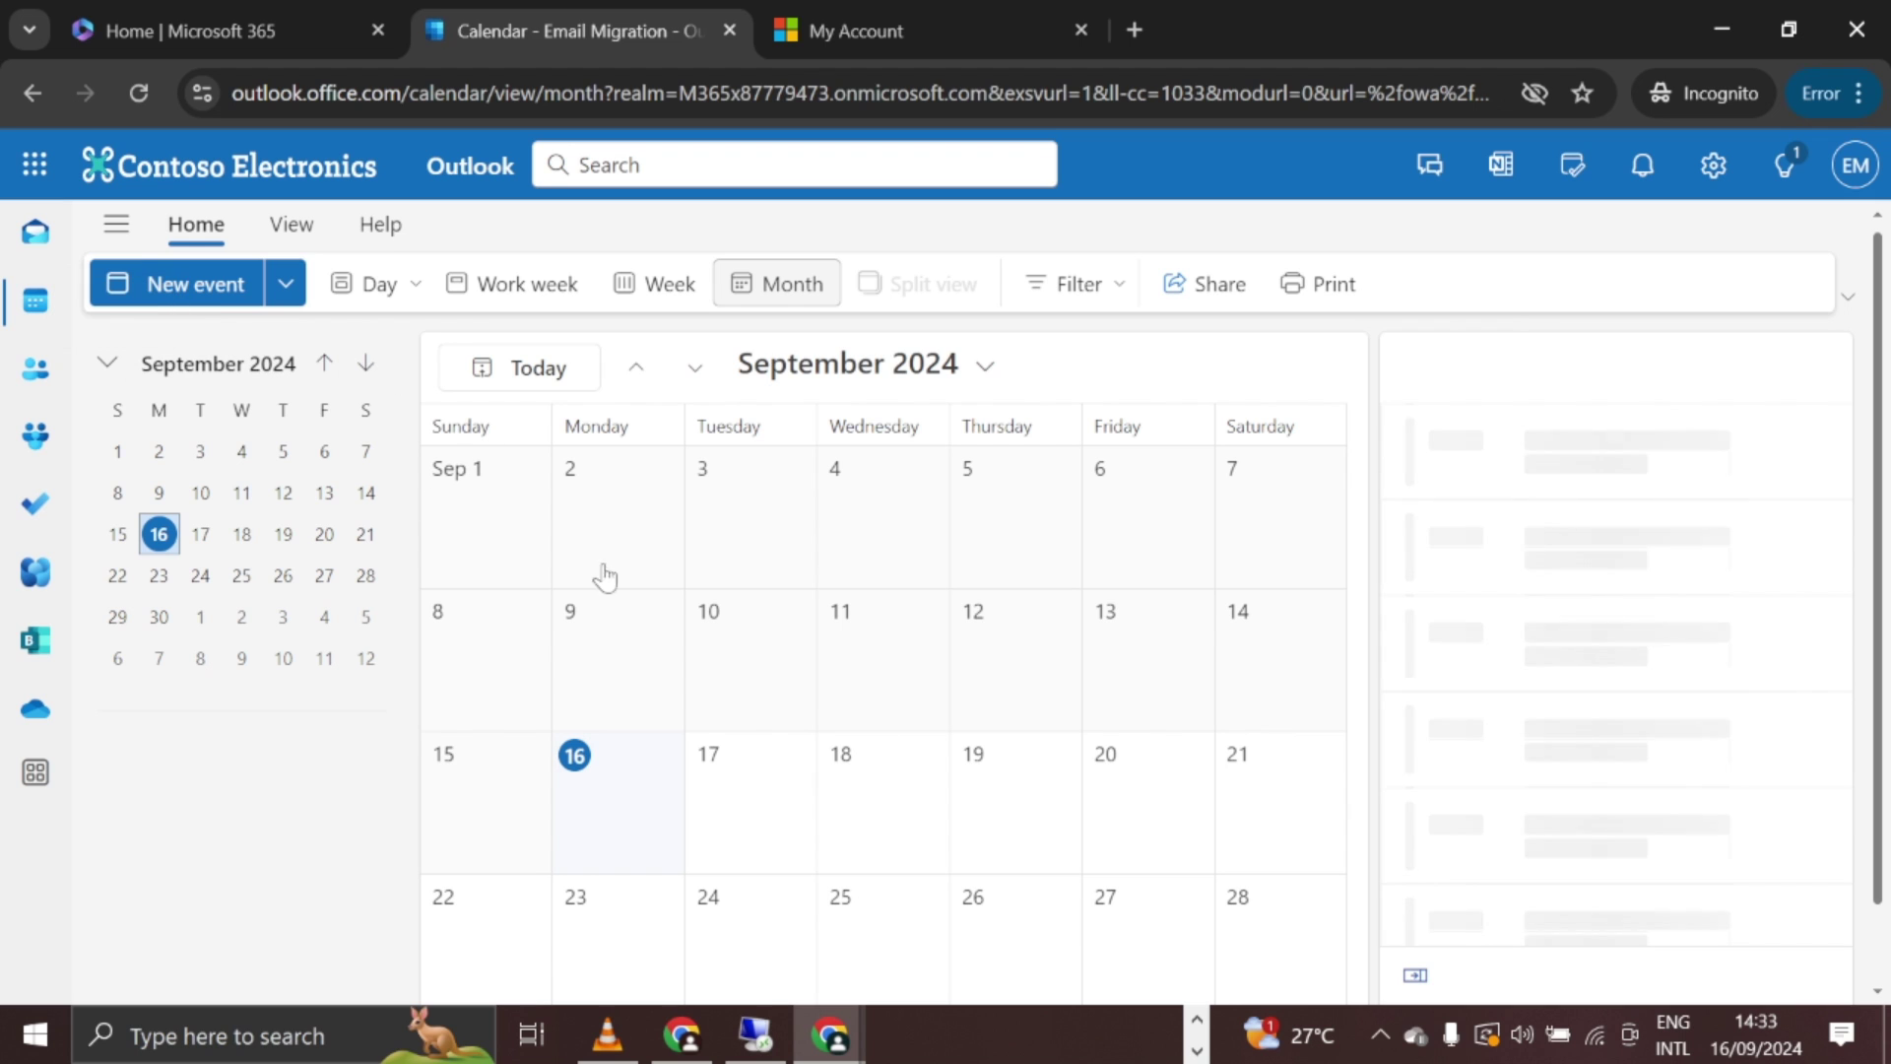
left_click(570, 739)
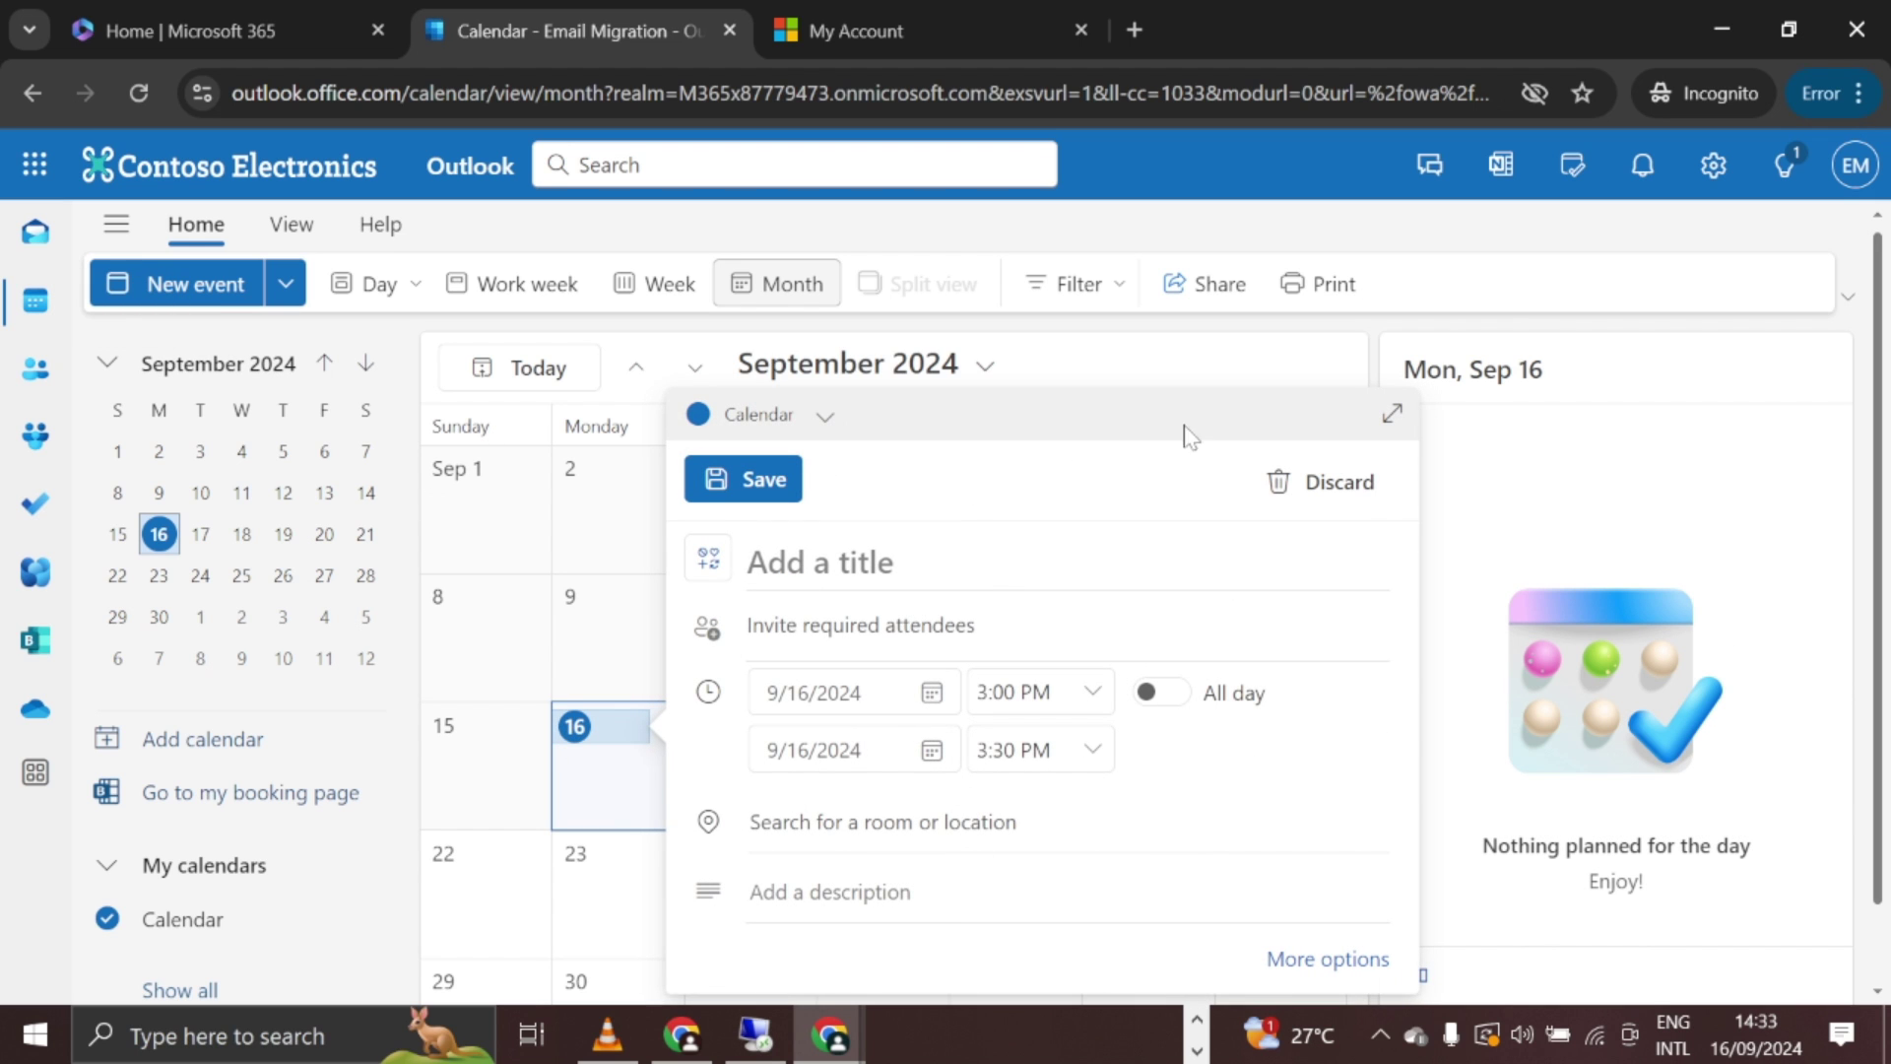
left_click(1395, 416)
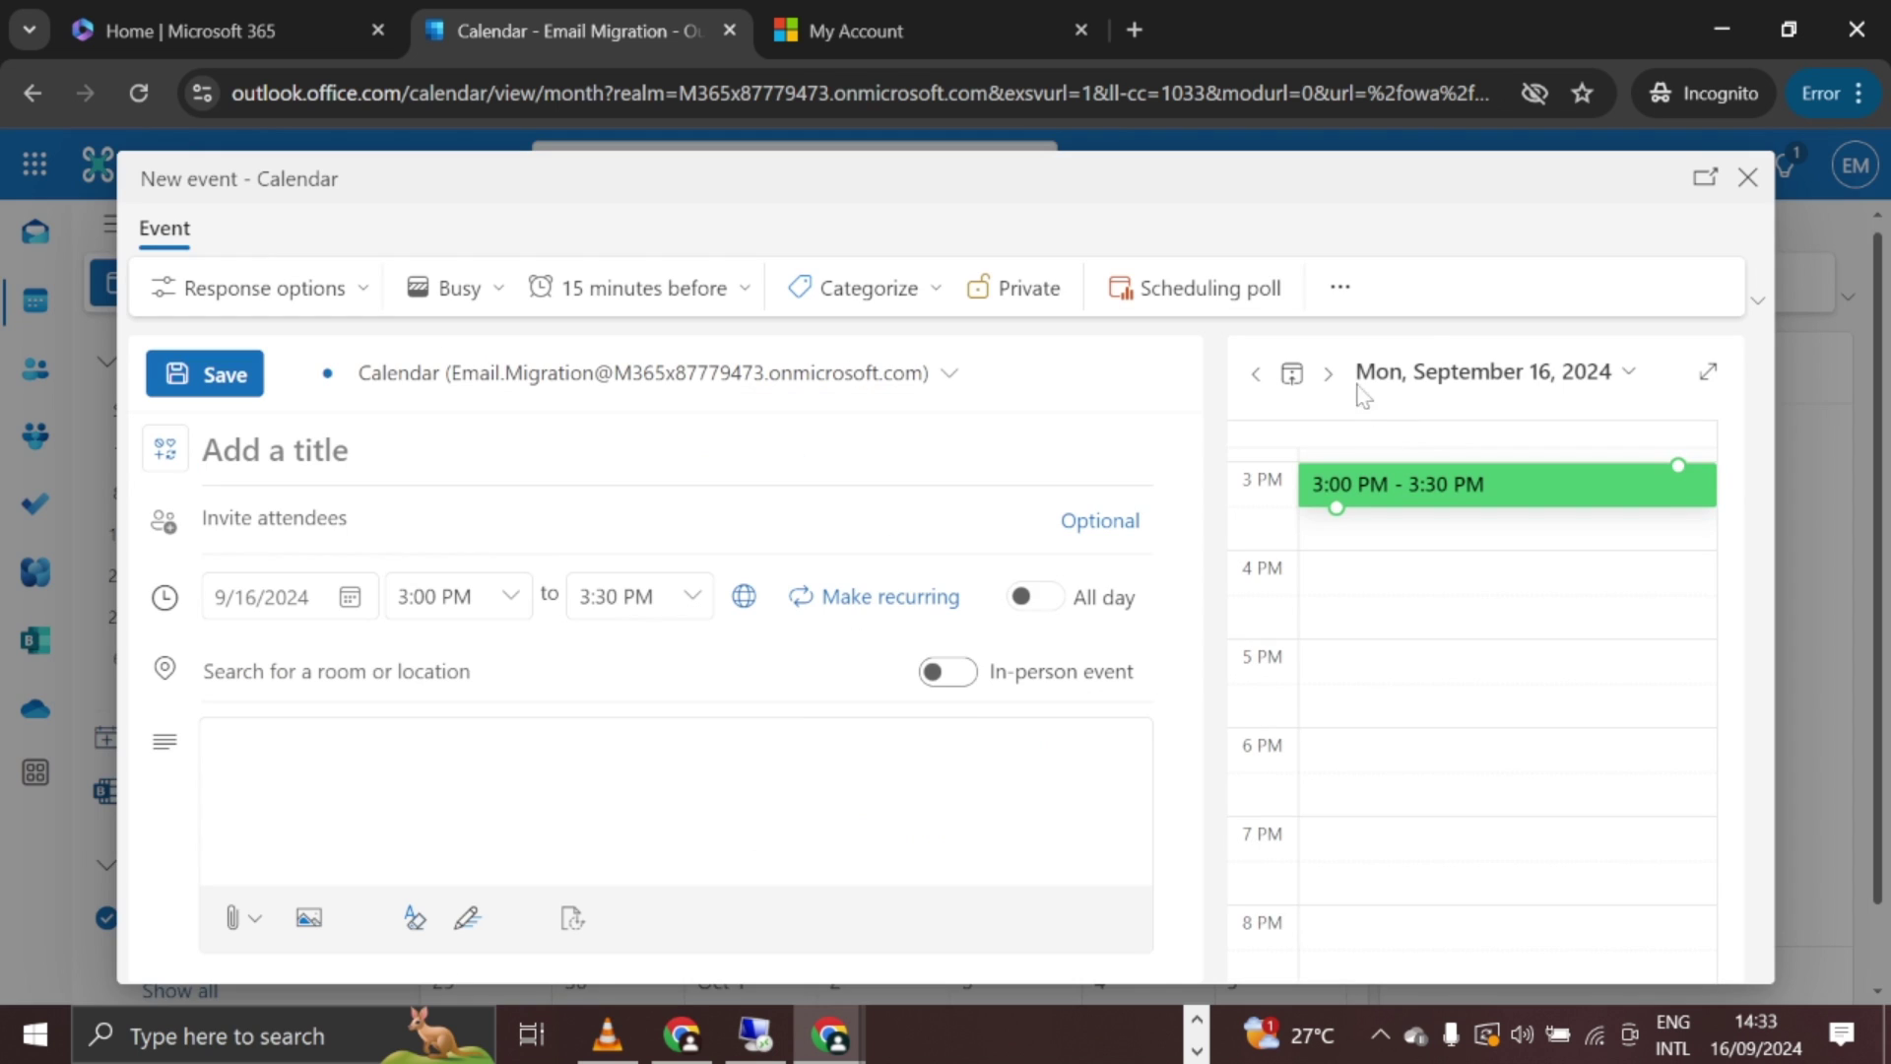
left_click(1749, 178)
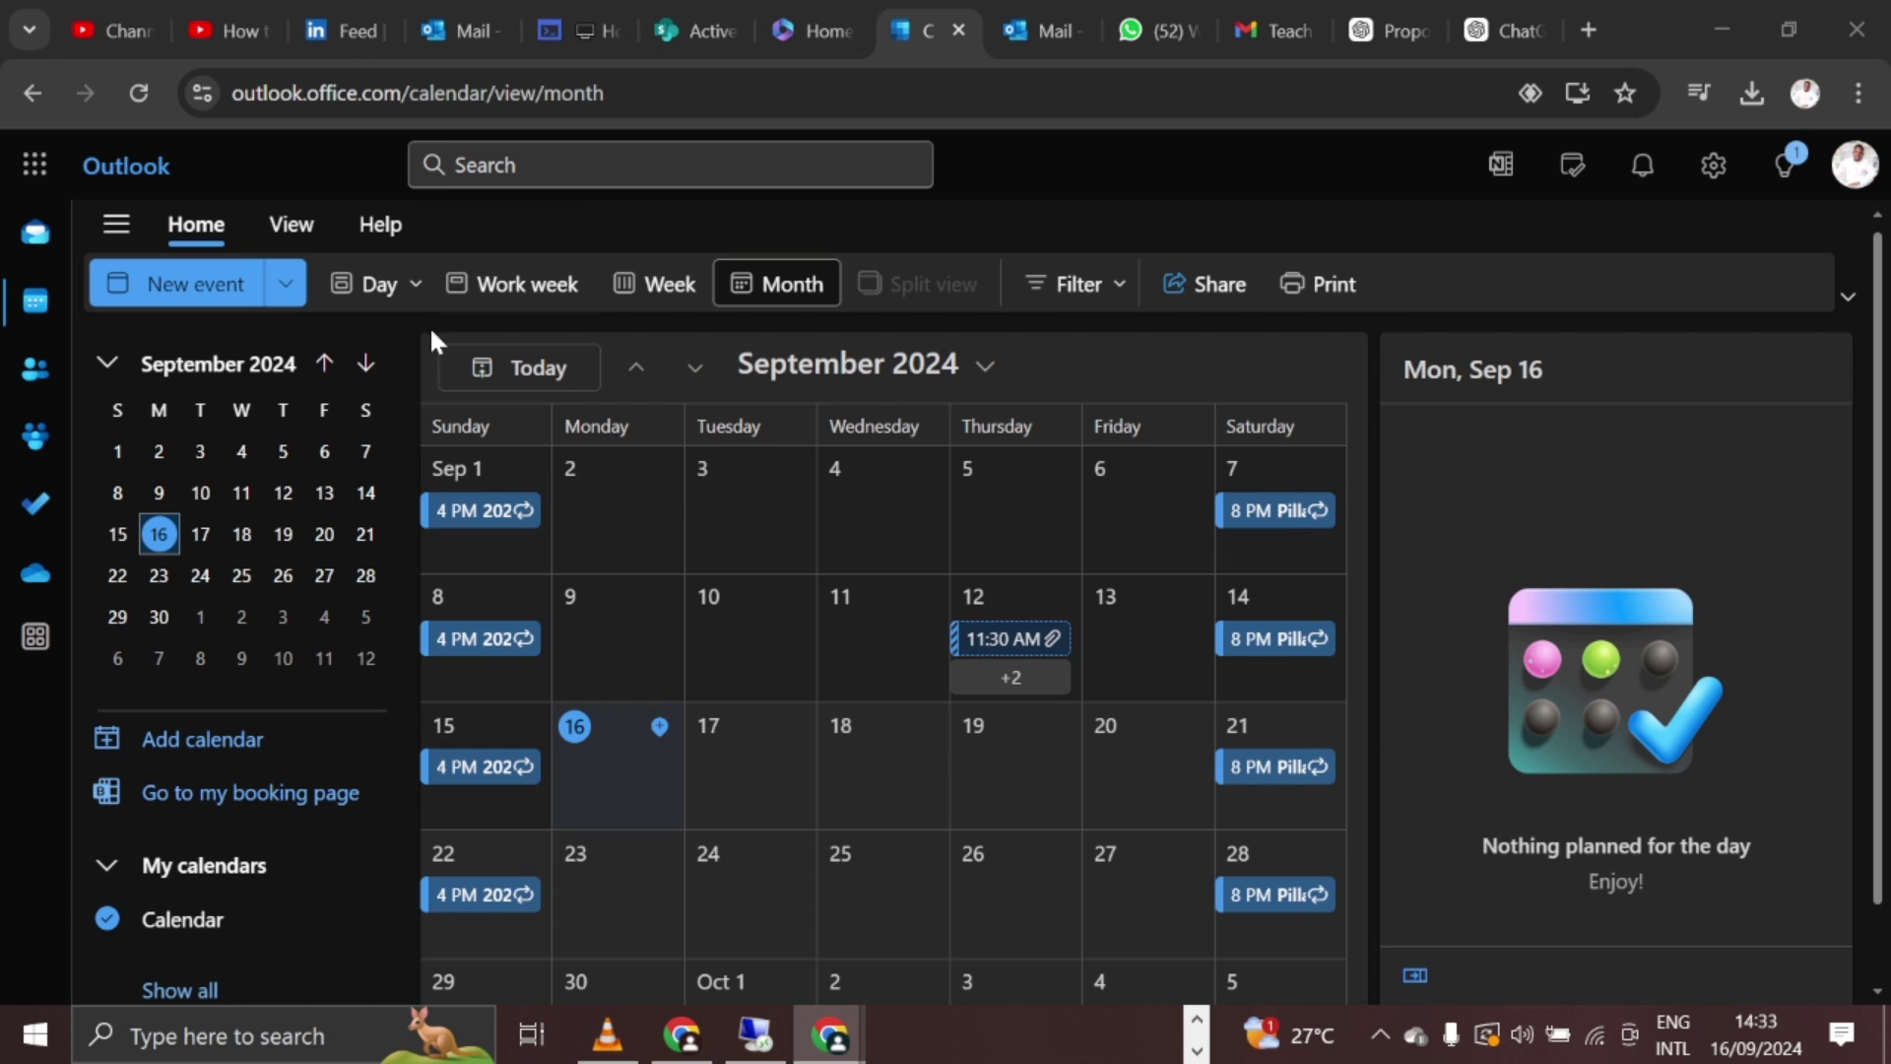
Step: Compare with the source calendar's account, then center the ShareGate remote desktop window
left_click(1857, 169)
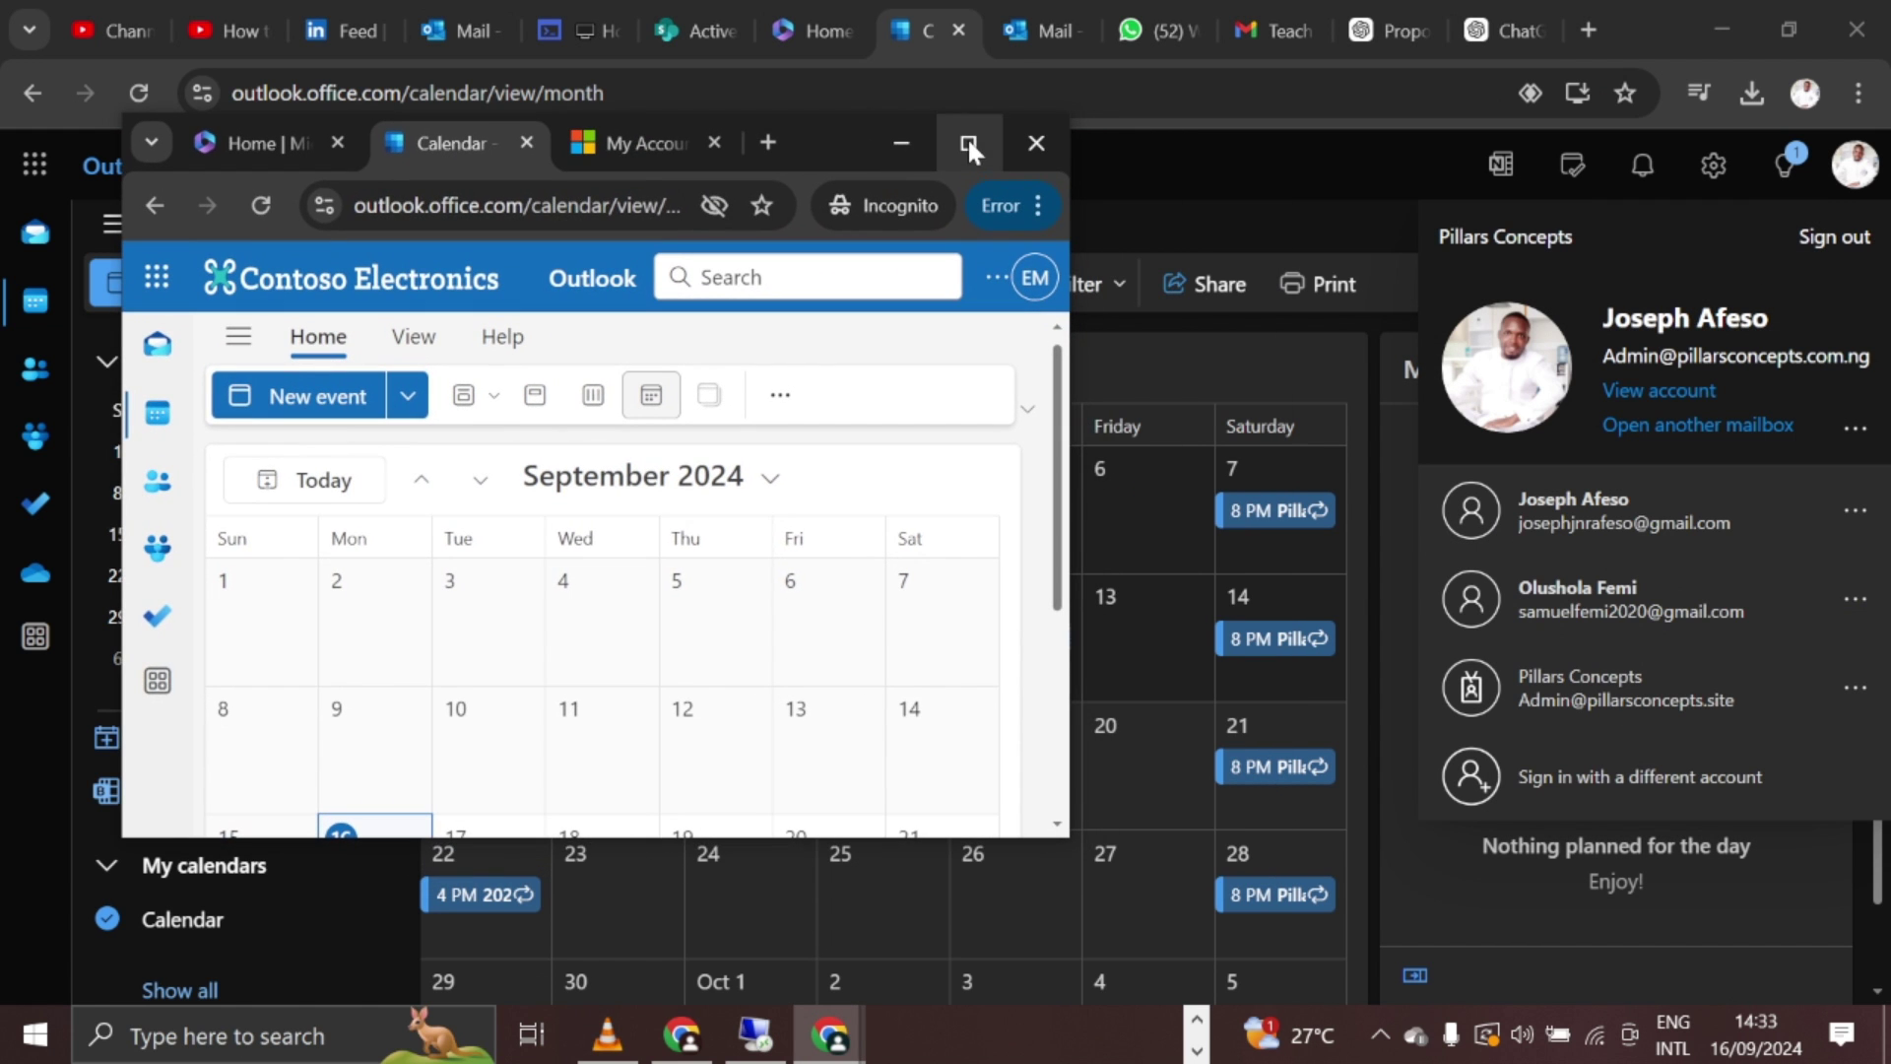
left_click(967, 138)
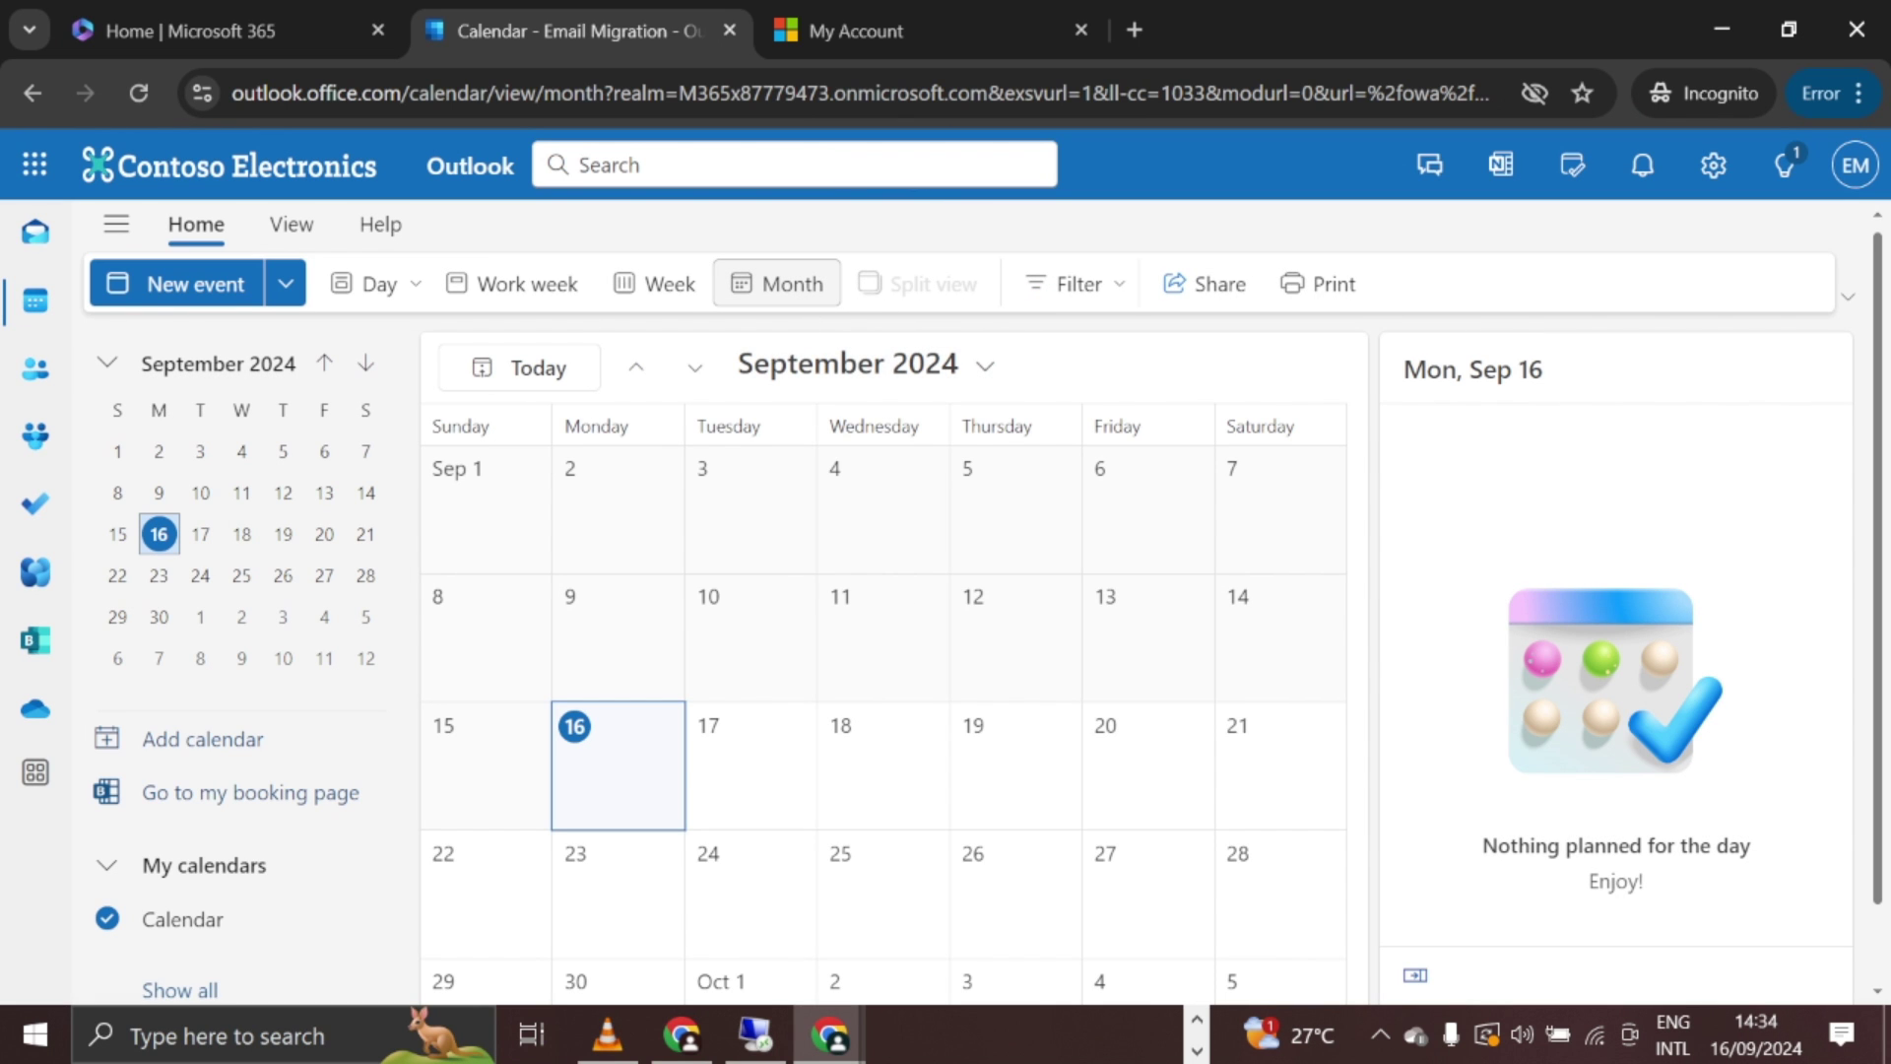
left_click(755, 1034)
left_click_drag(1861, 234, 865, 131)
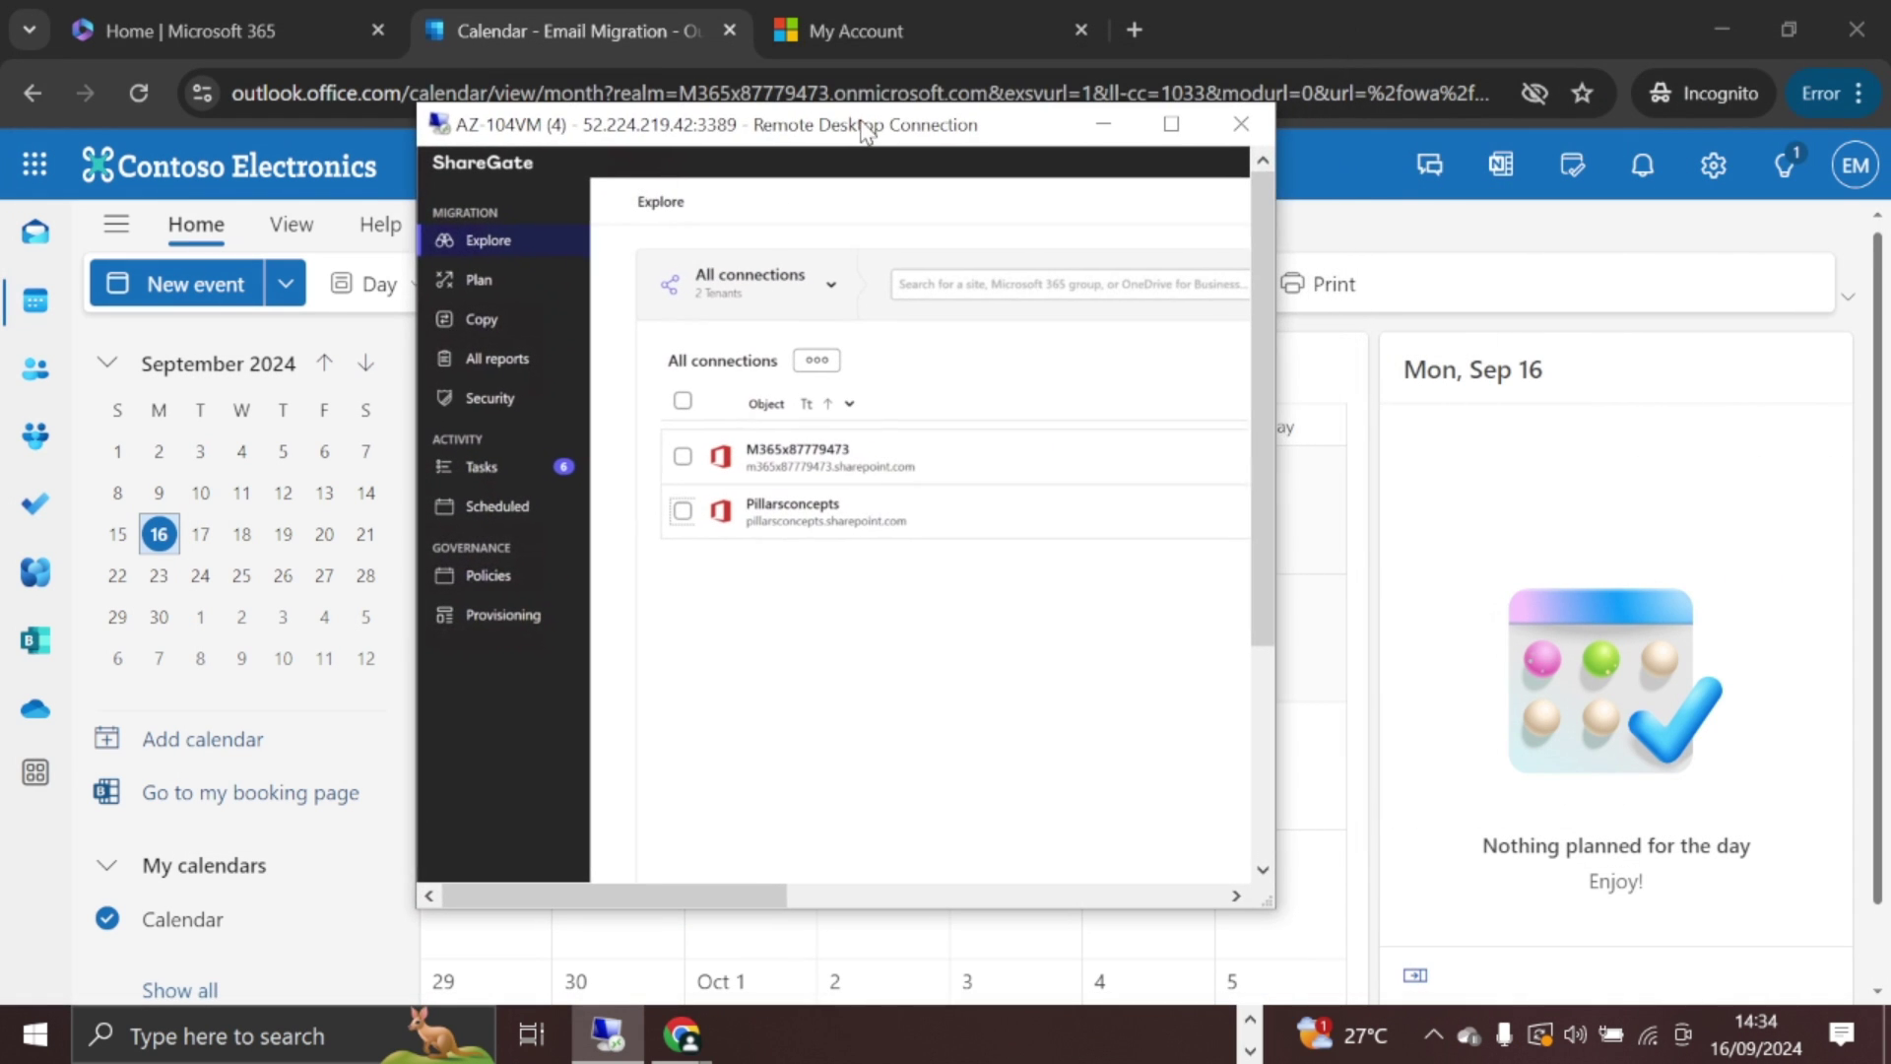
Step: Maximize the ShareGate session and review the M365x87779473 and Pillarsconcepts connections in All connections
left_click(1171, 124)
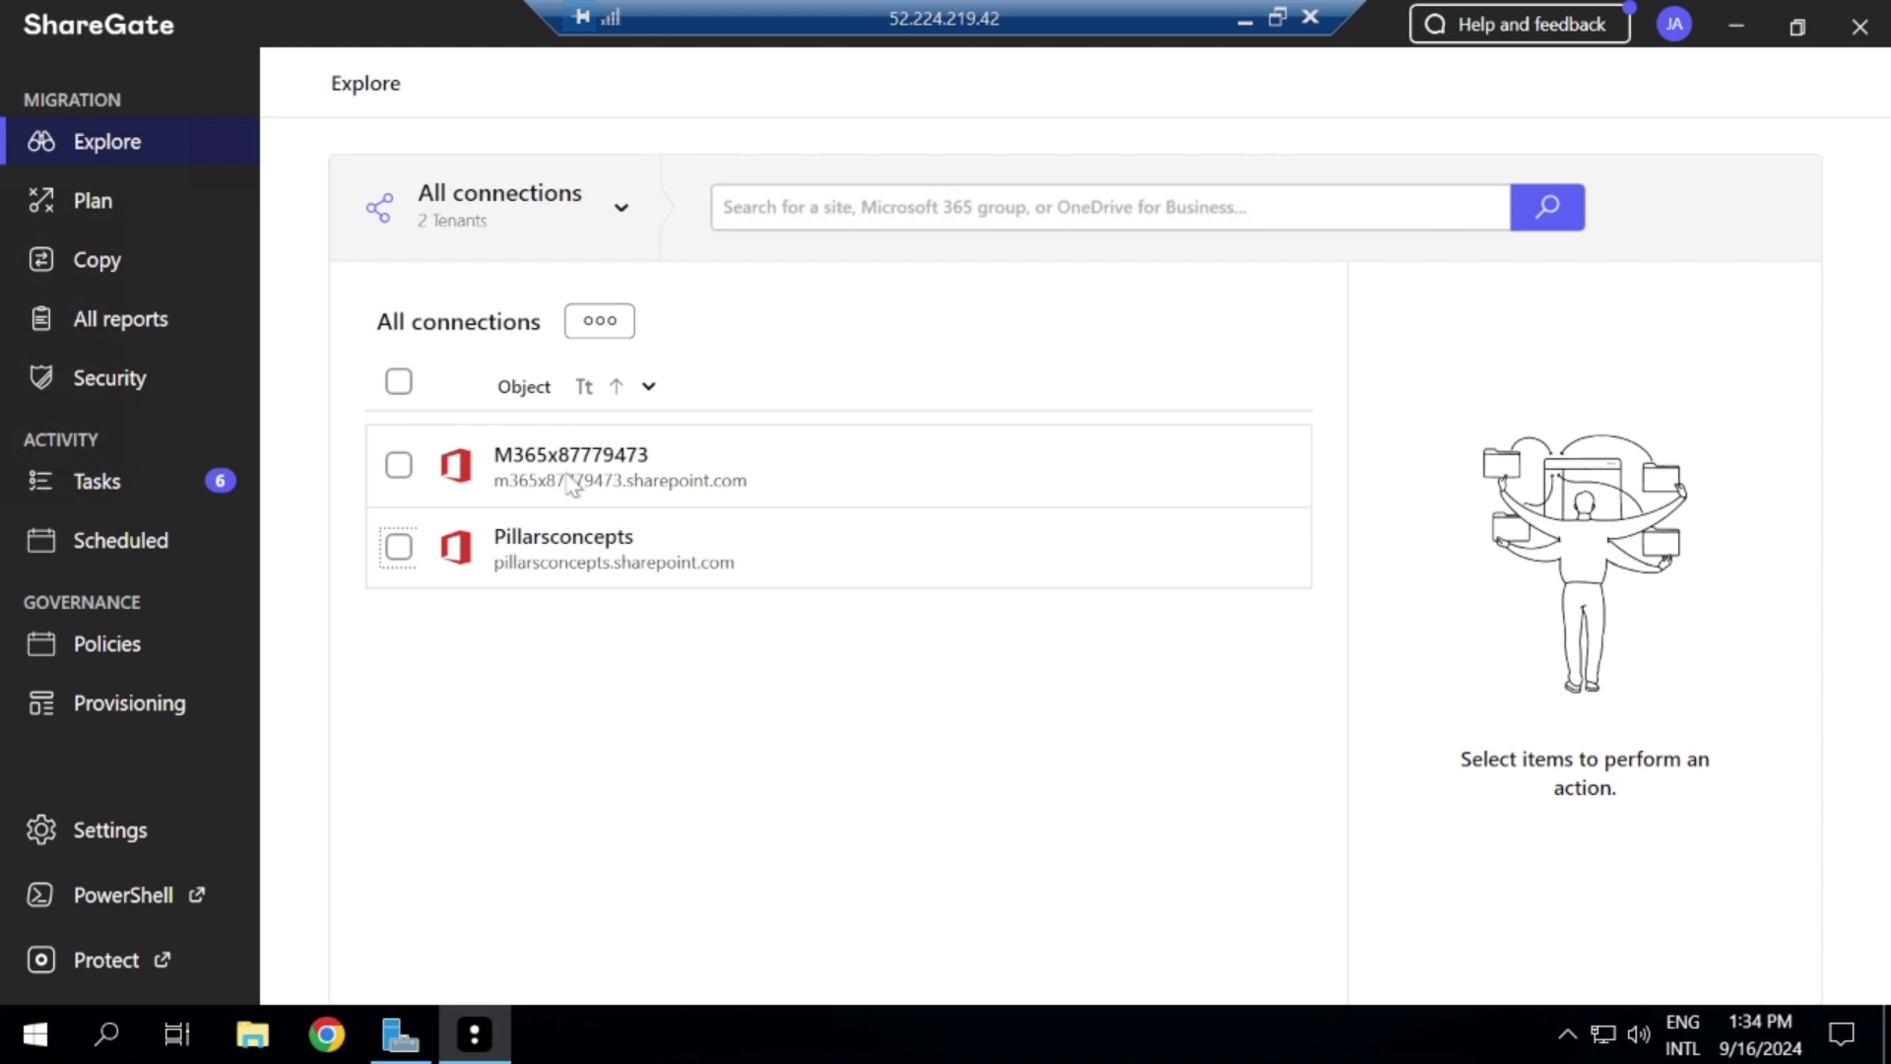
left_click(617, 208)
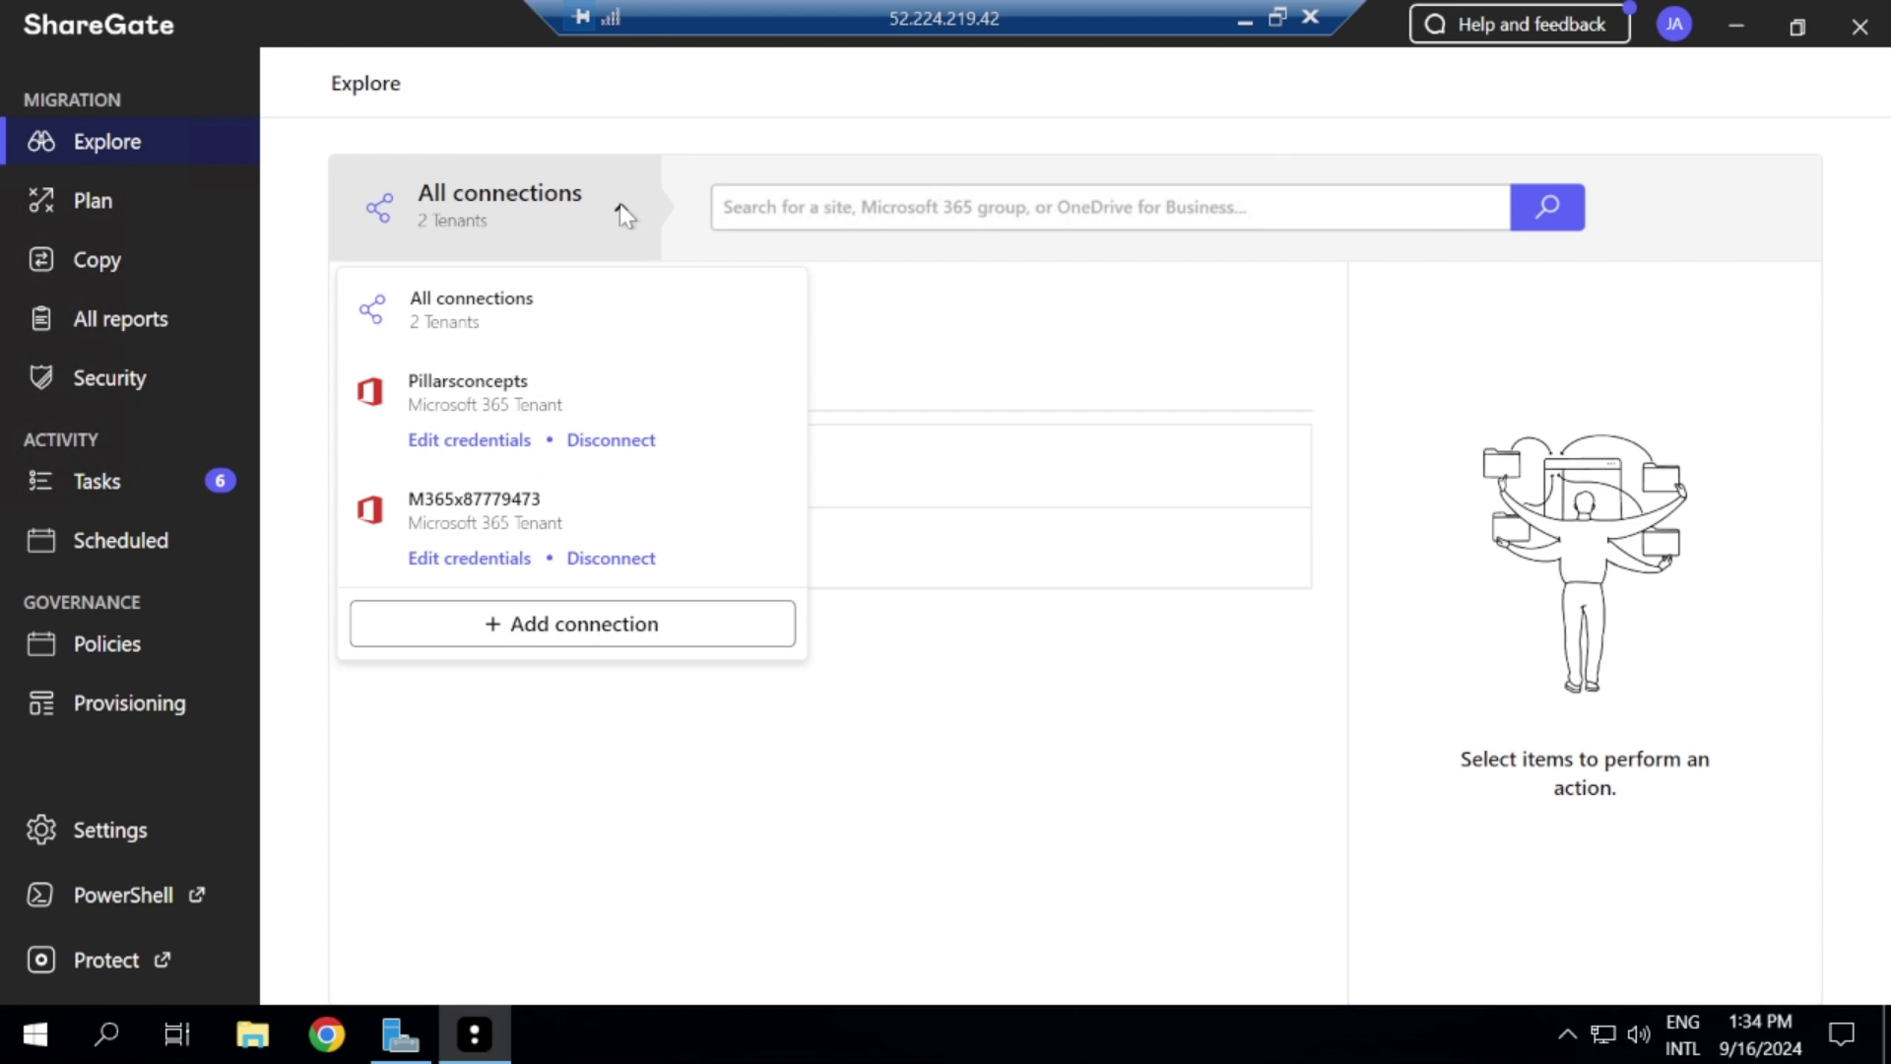
left_click(576, 623)
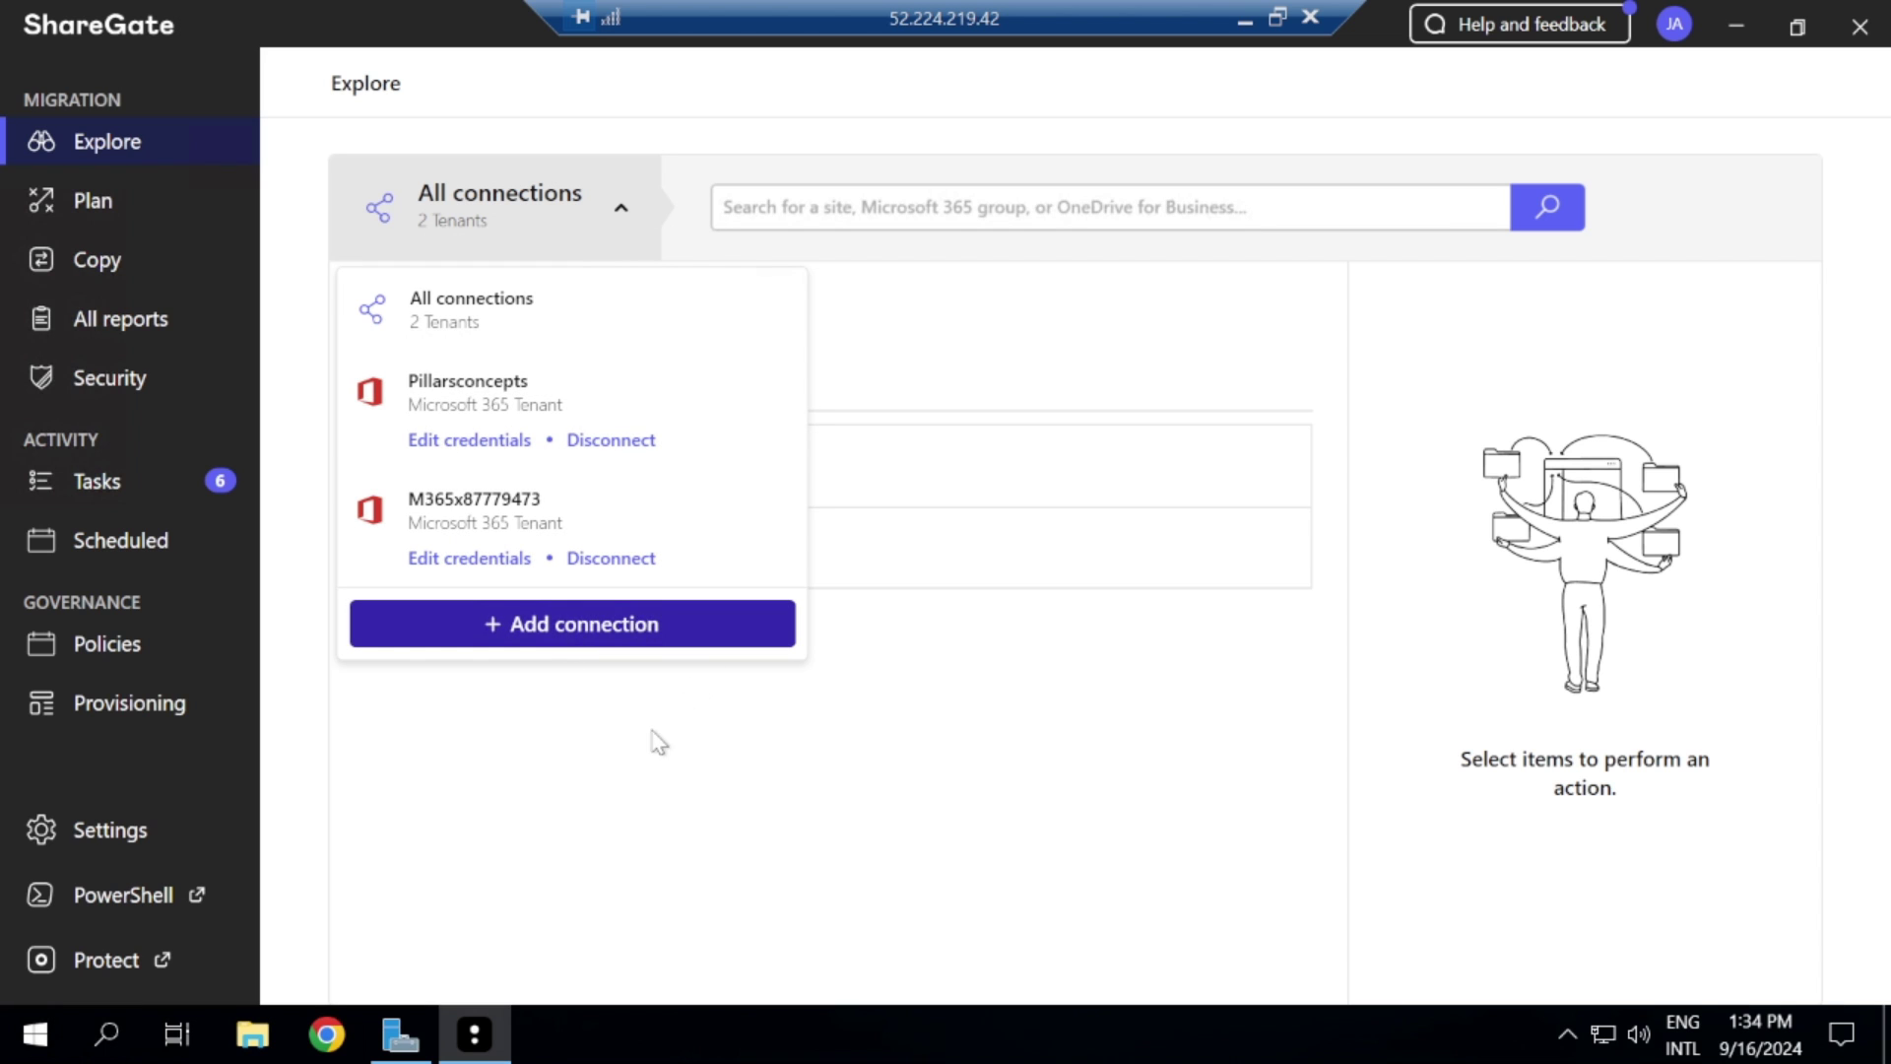
left_click(635, 814)
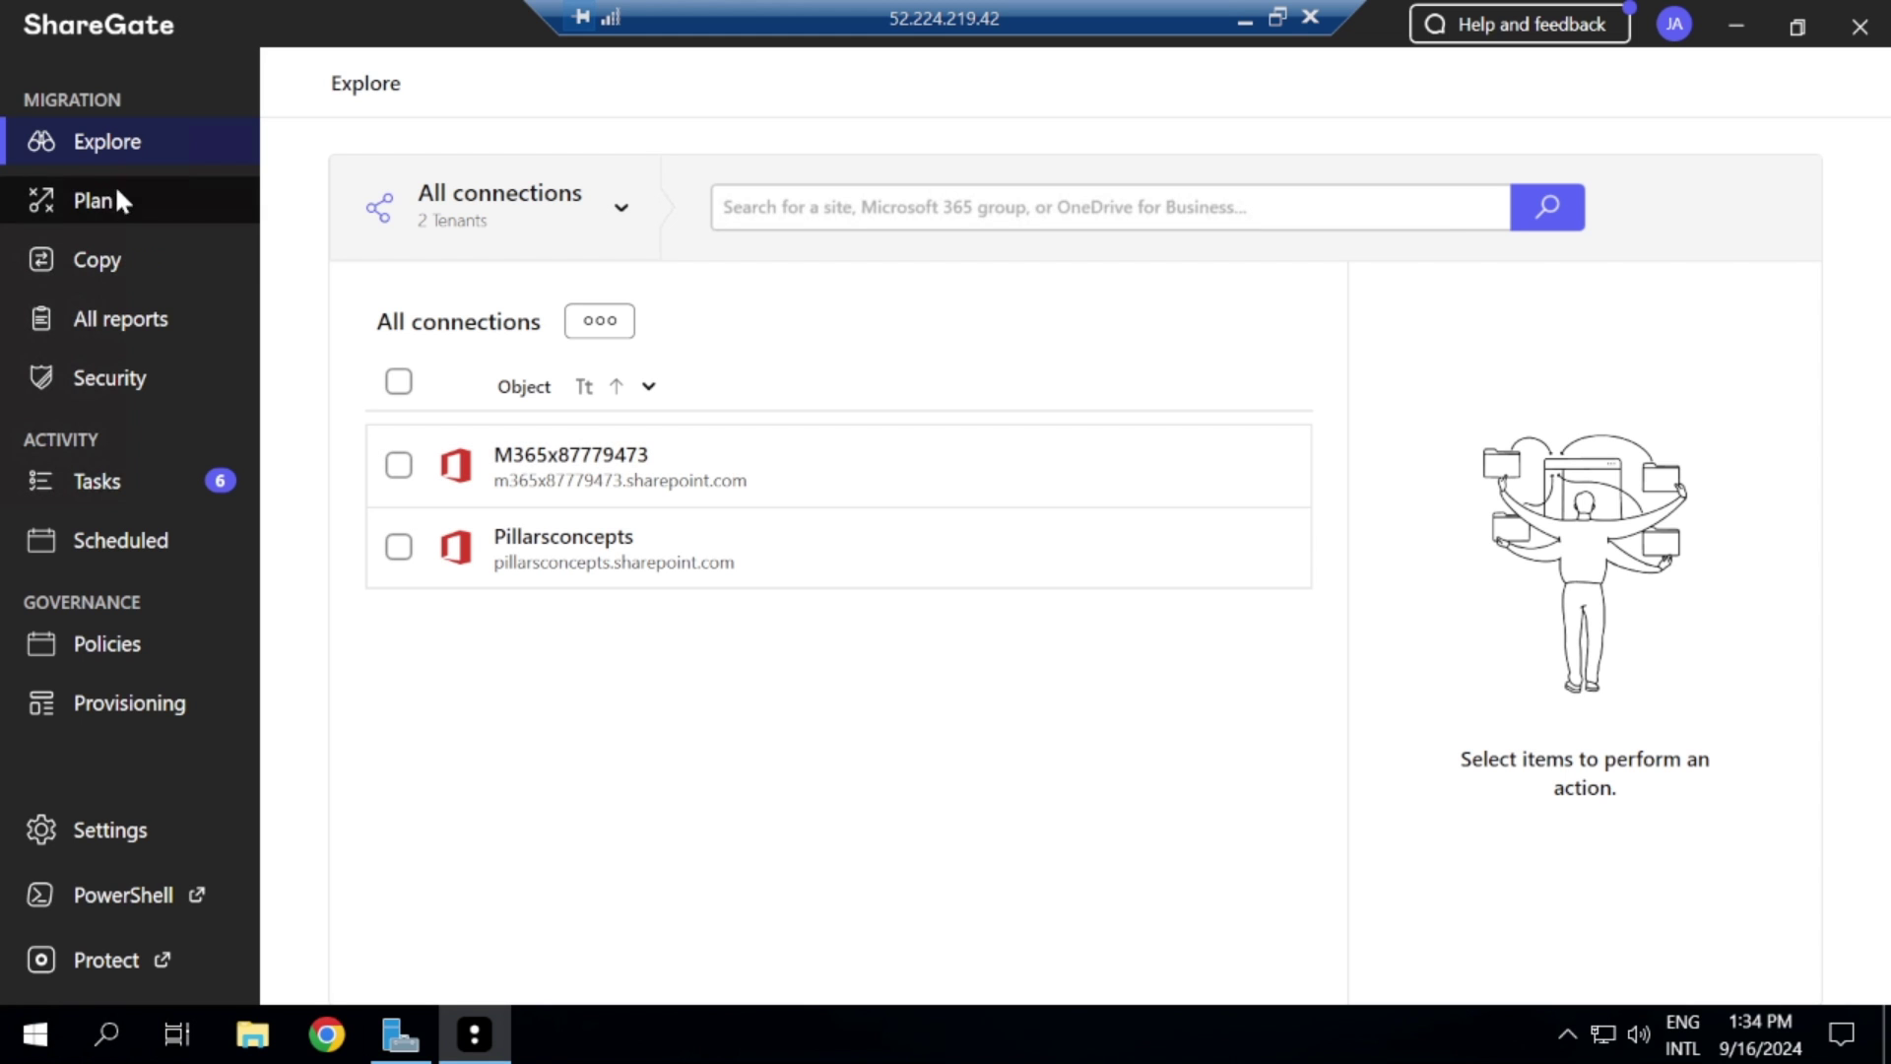
Step: Go to the Copy page and switch to the Copy mailboxes tab for Exchange Online
left_click(99, 262)
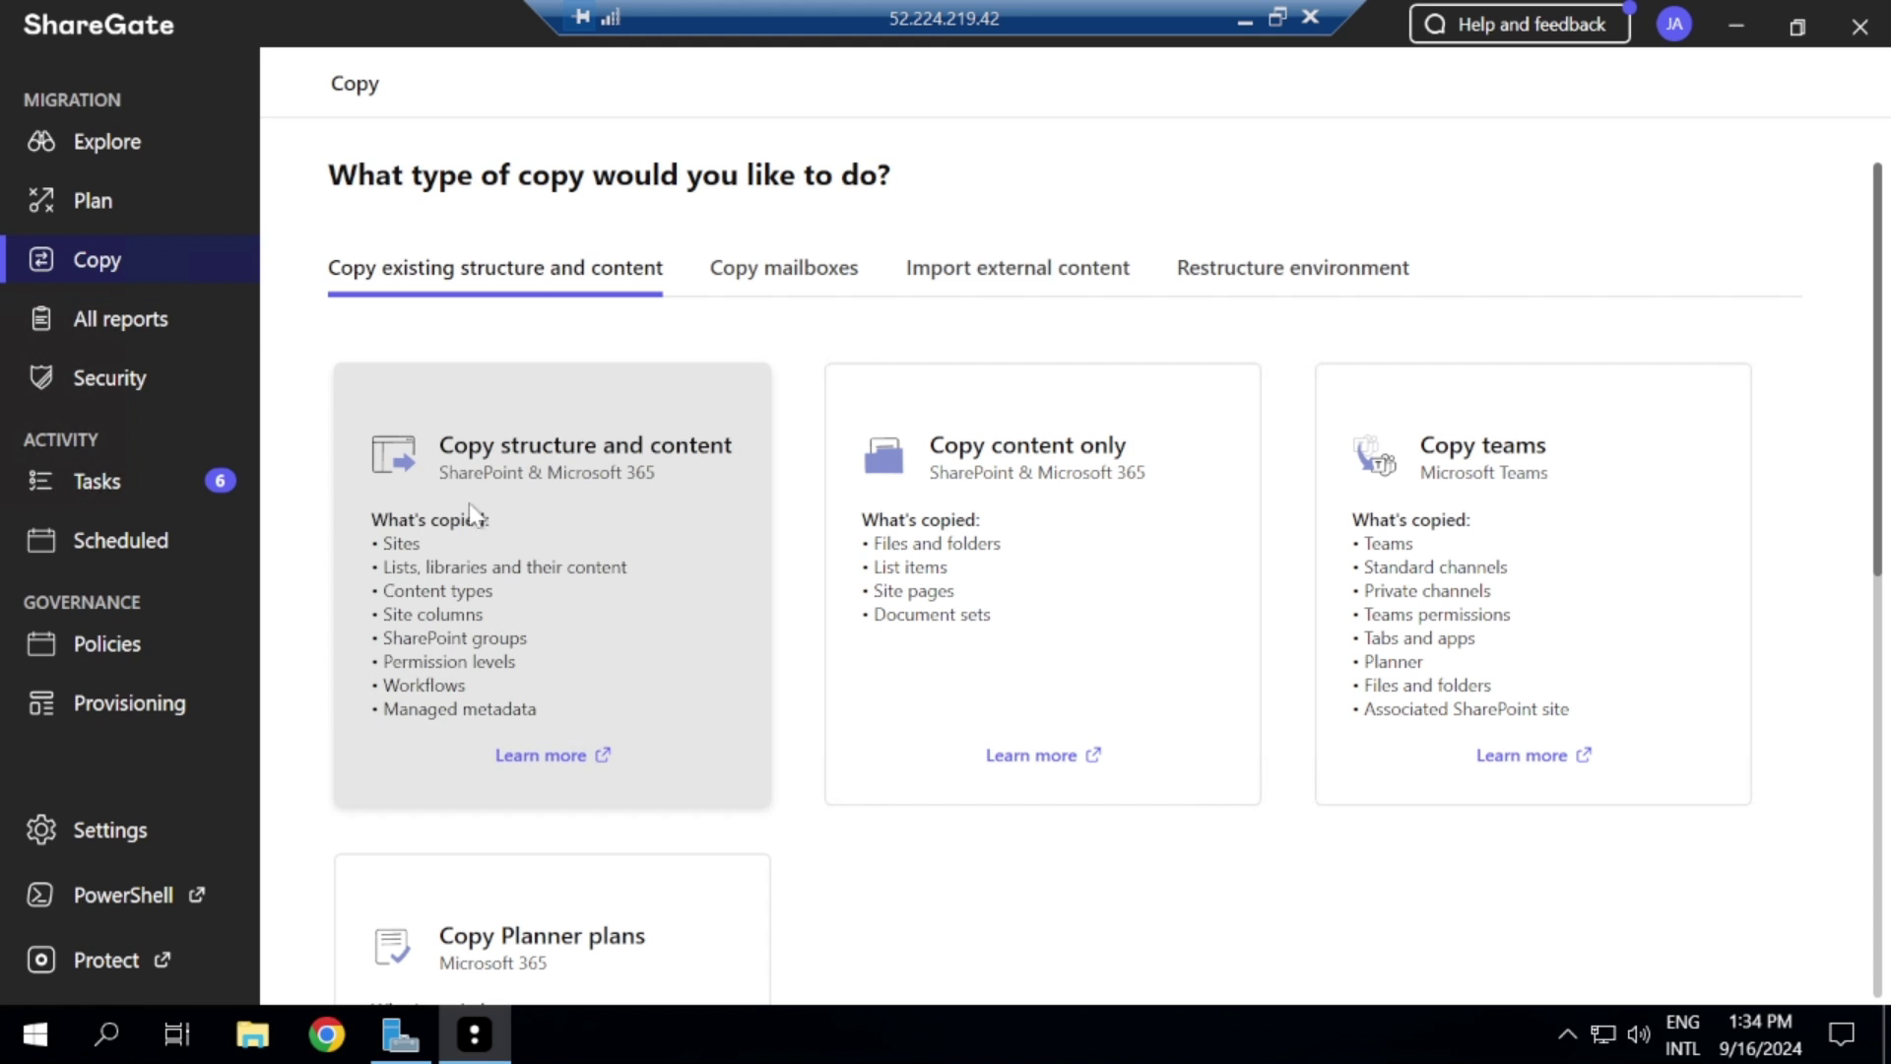
scroll(837, 798, "down", 5)
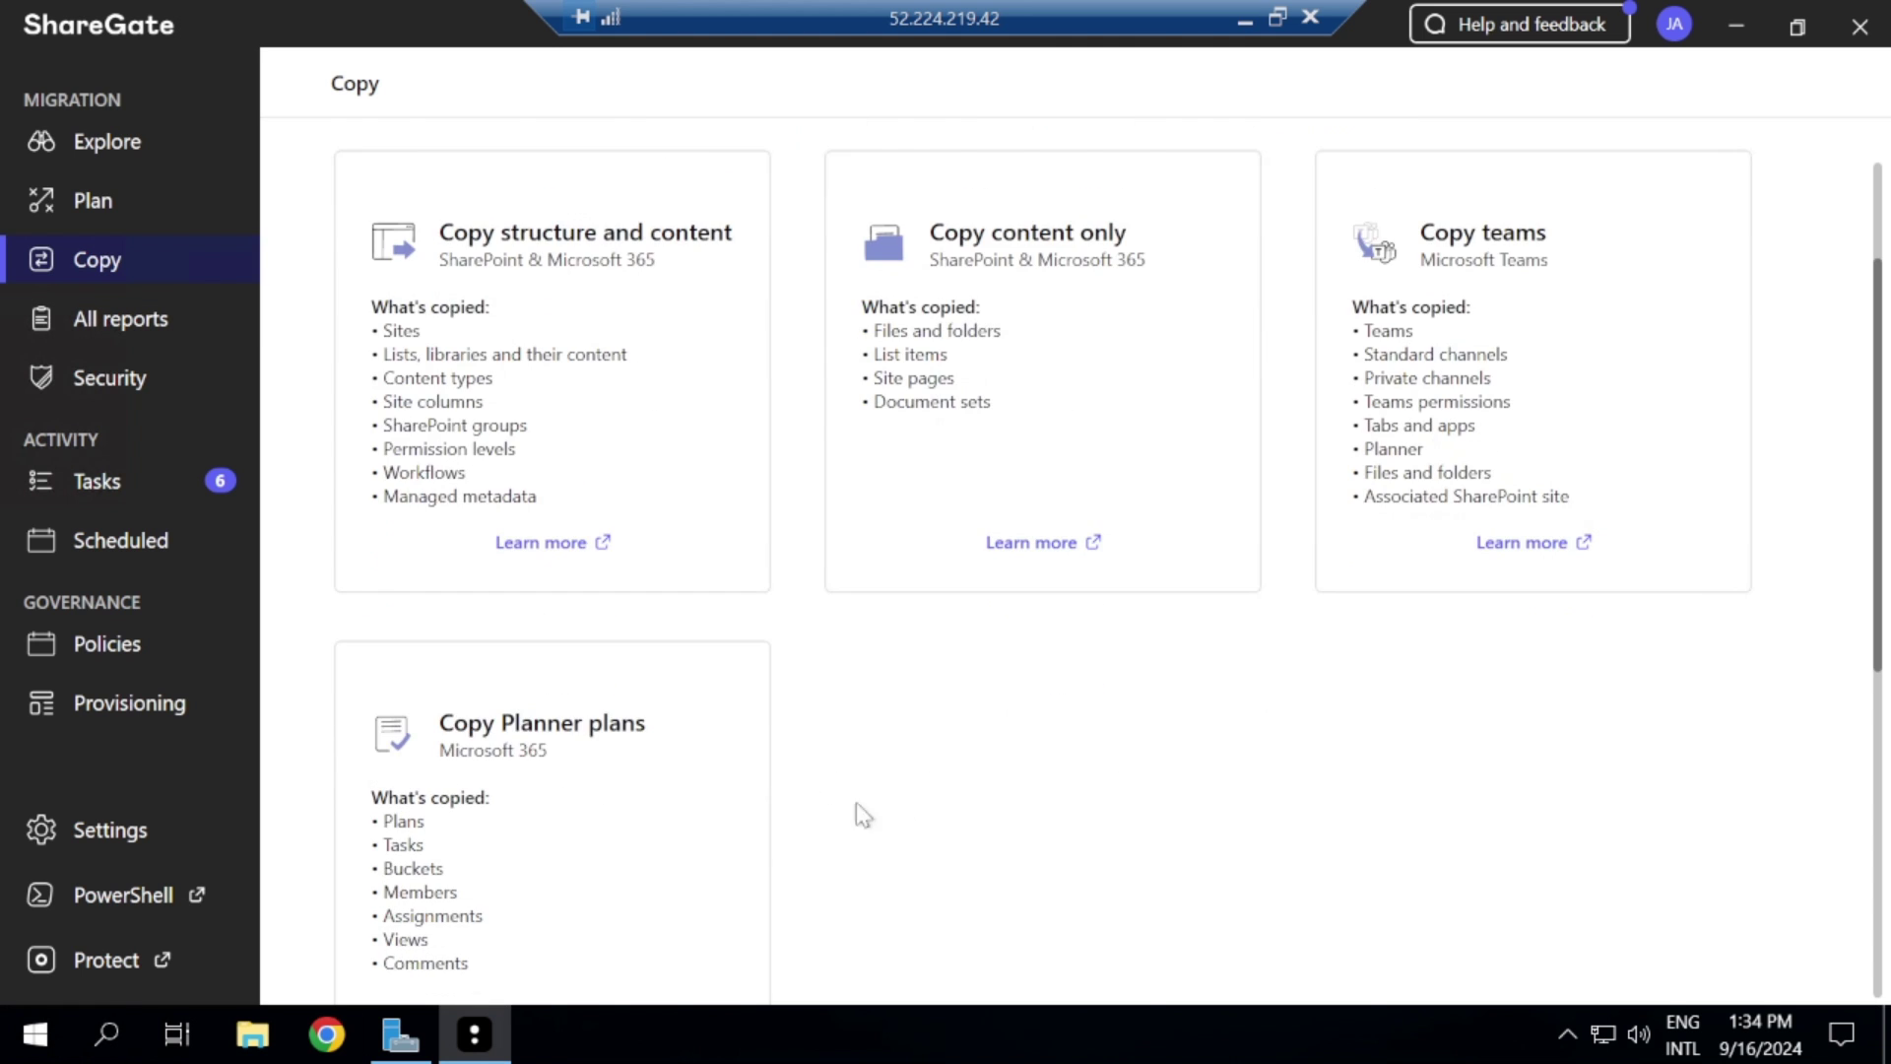
scroll(863, 778, "down", 4)
scroll(859, 770, "up", 9)
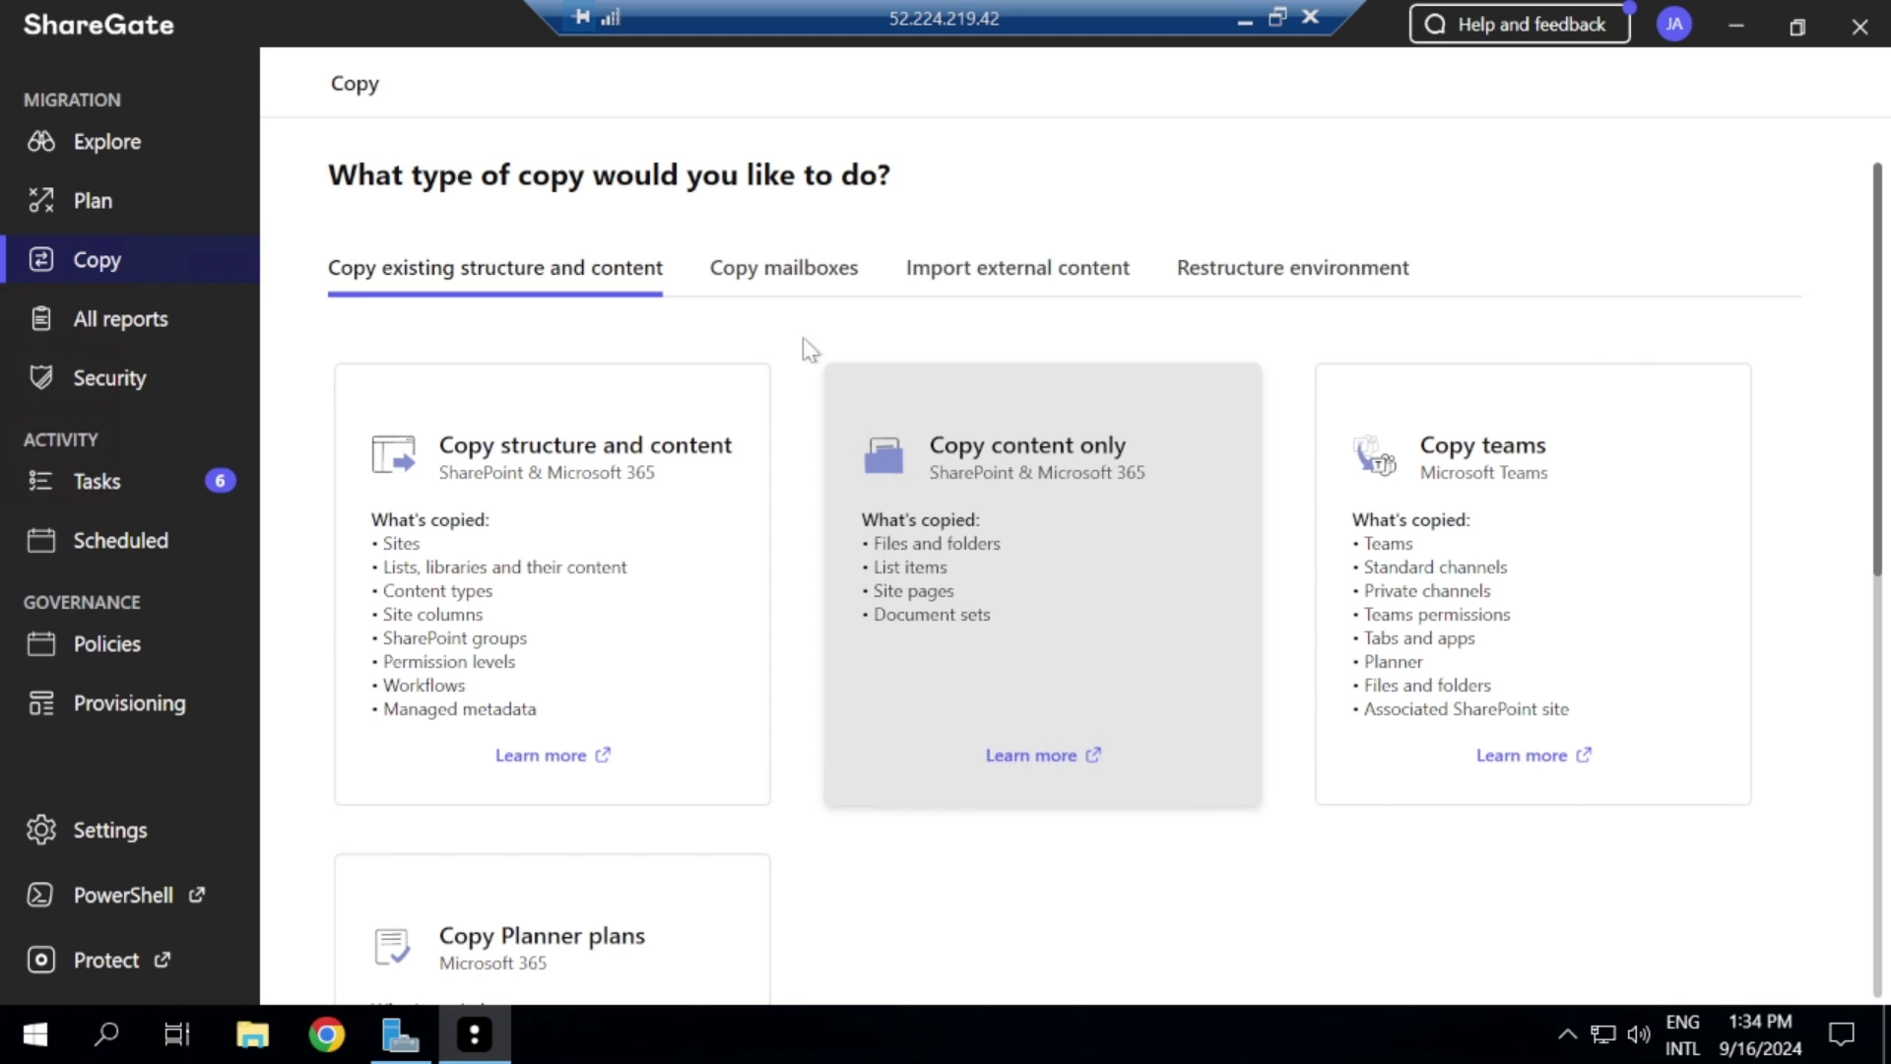
left_click(794, 269)
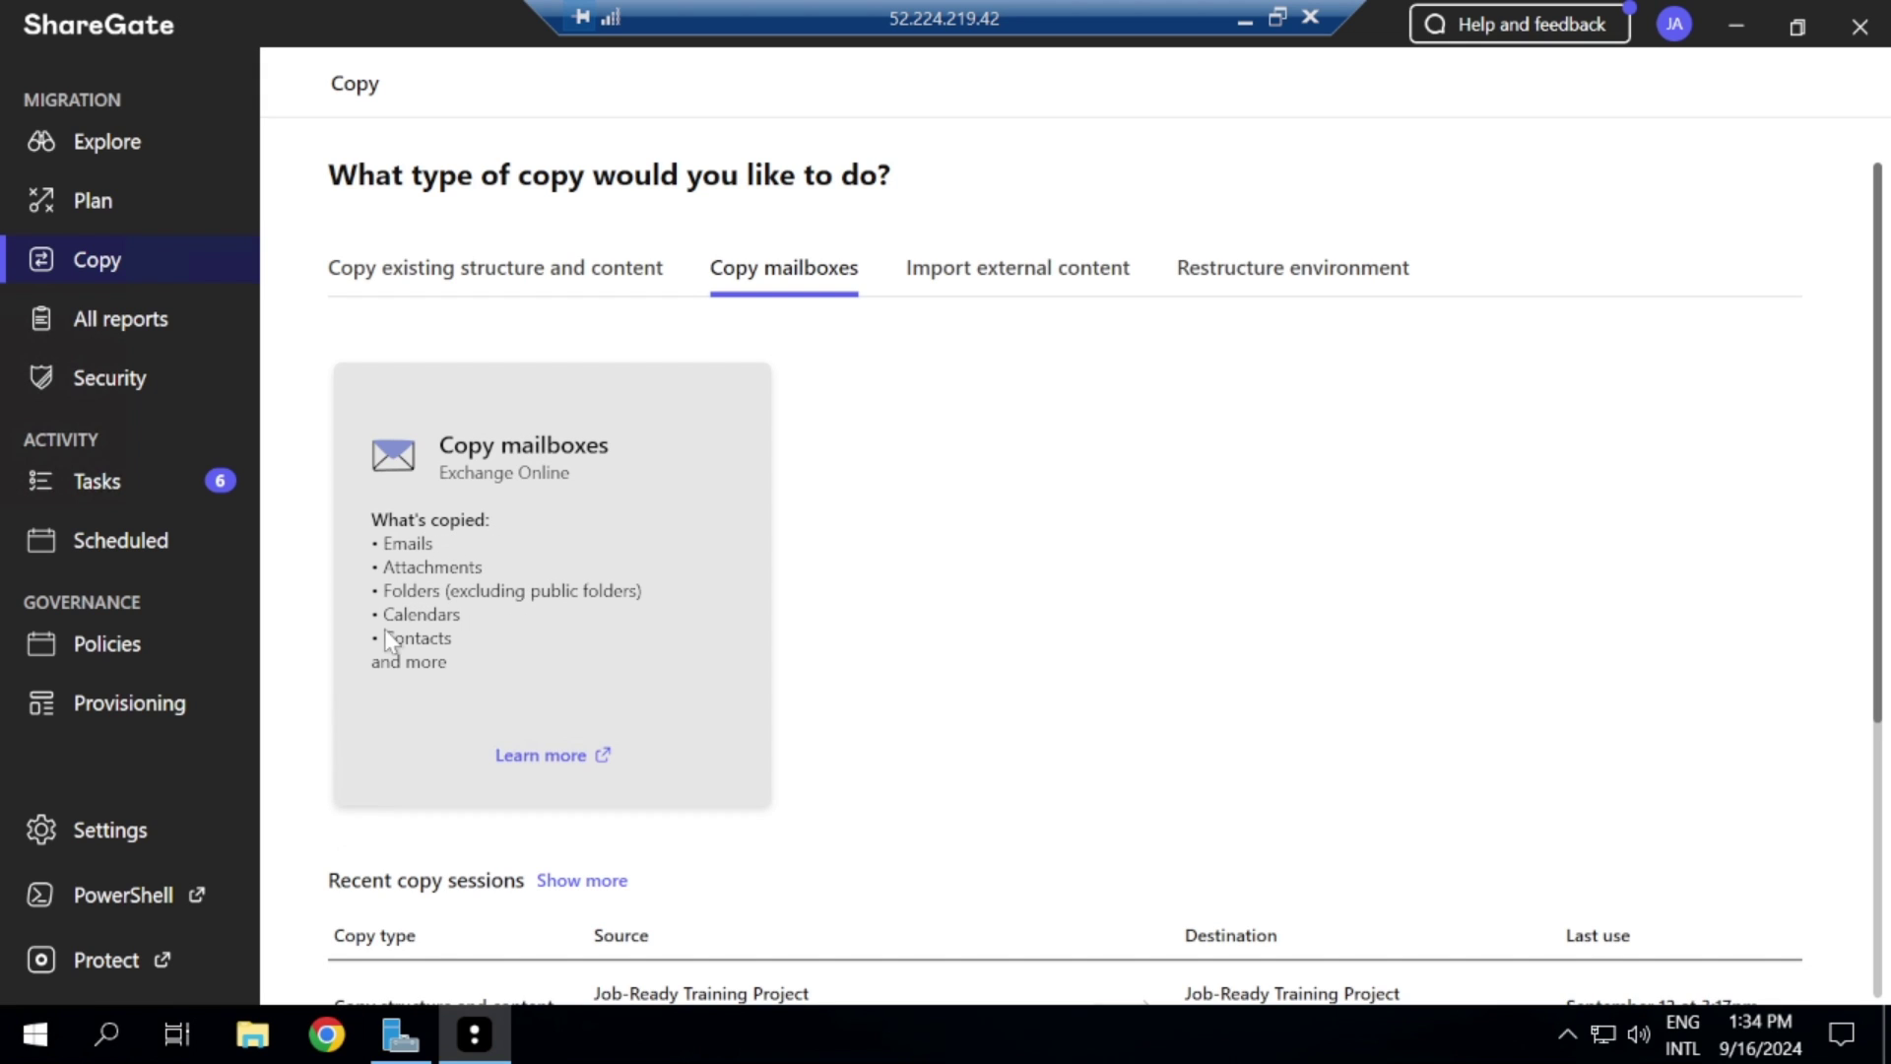
Step: Start a Copy mailboxes job and connect to the Mvpbenefits Exchange Online source
left_click(589, 570)
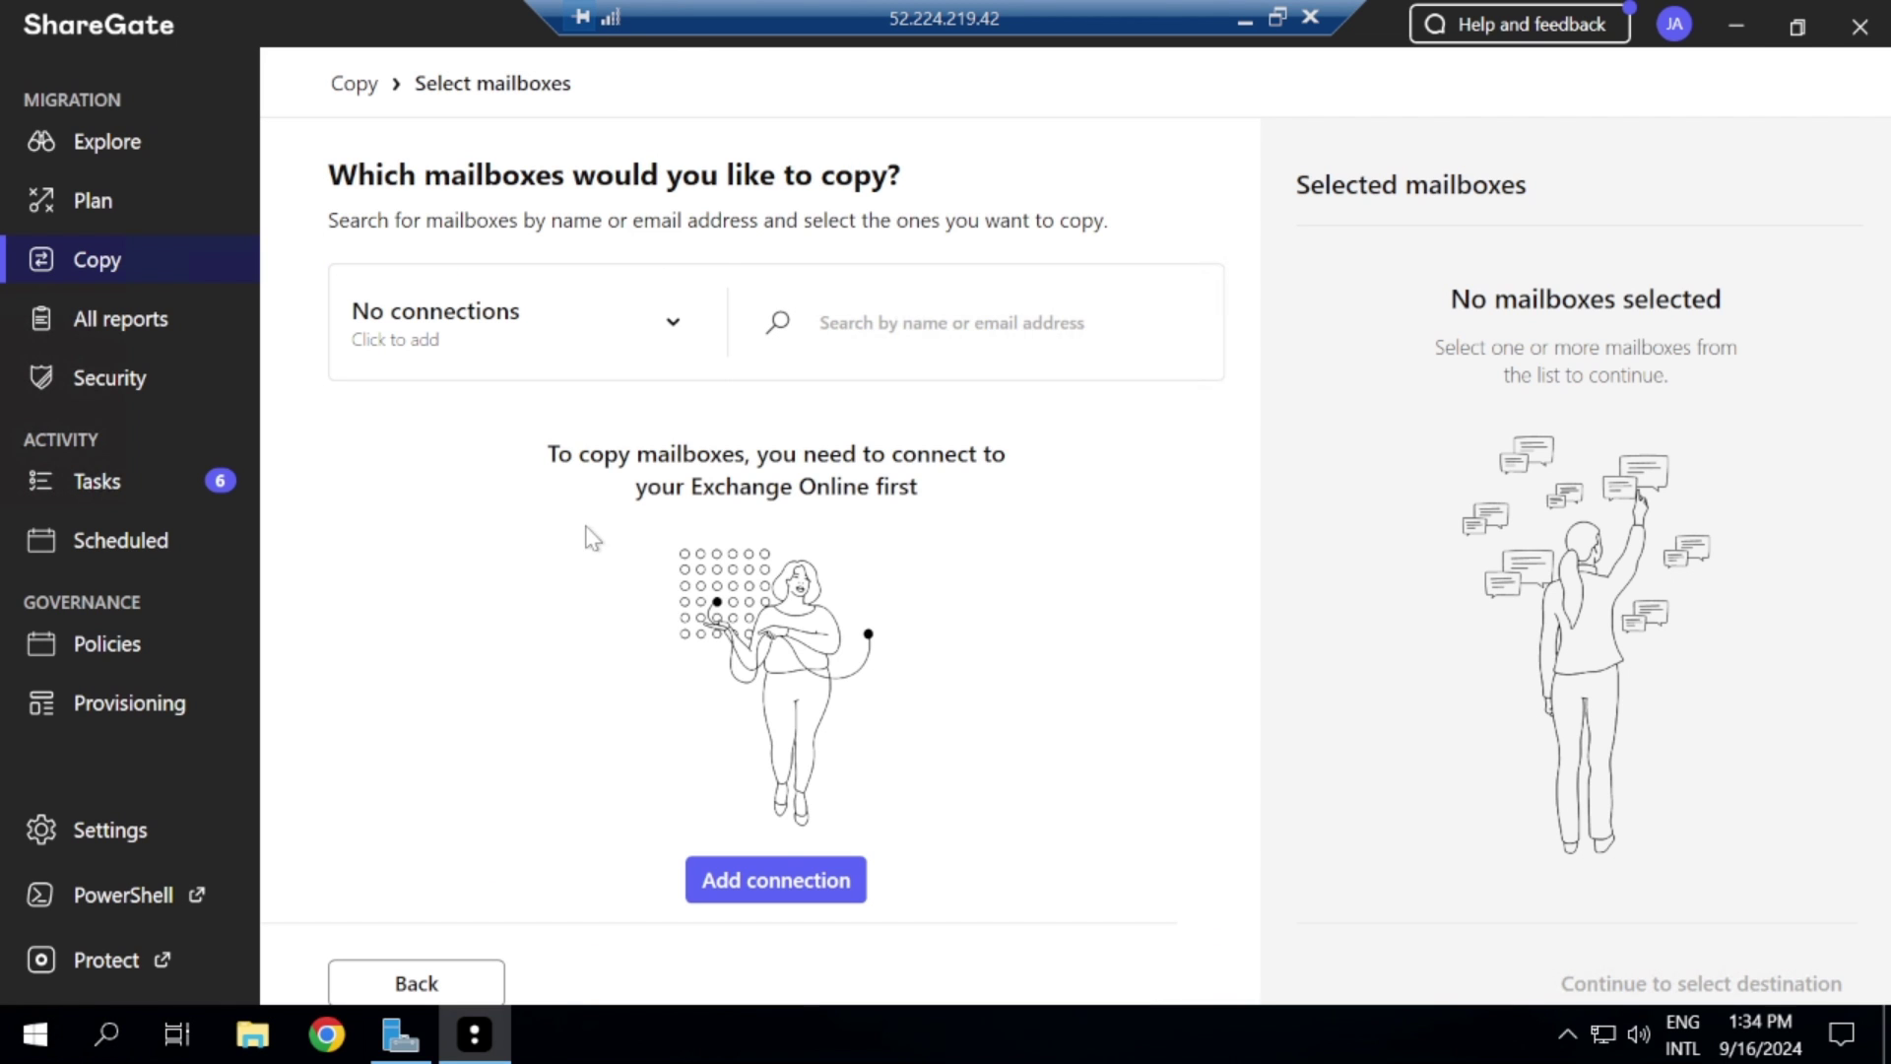
left_click(843, 885)
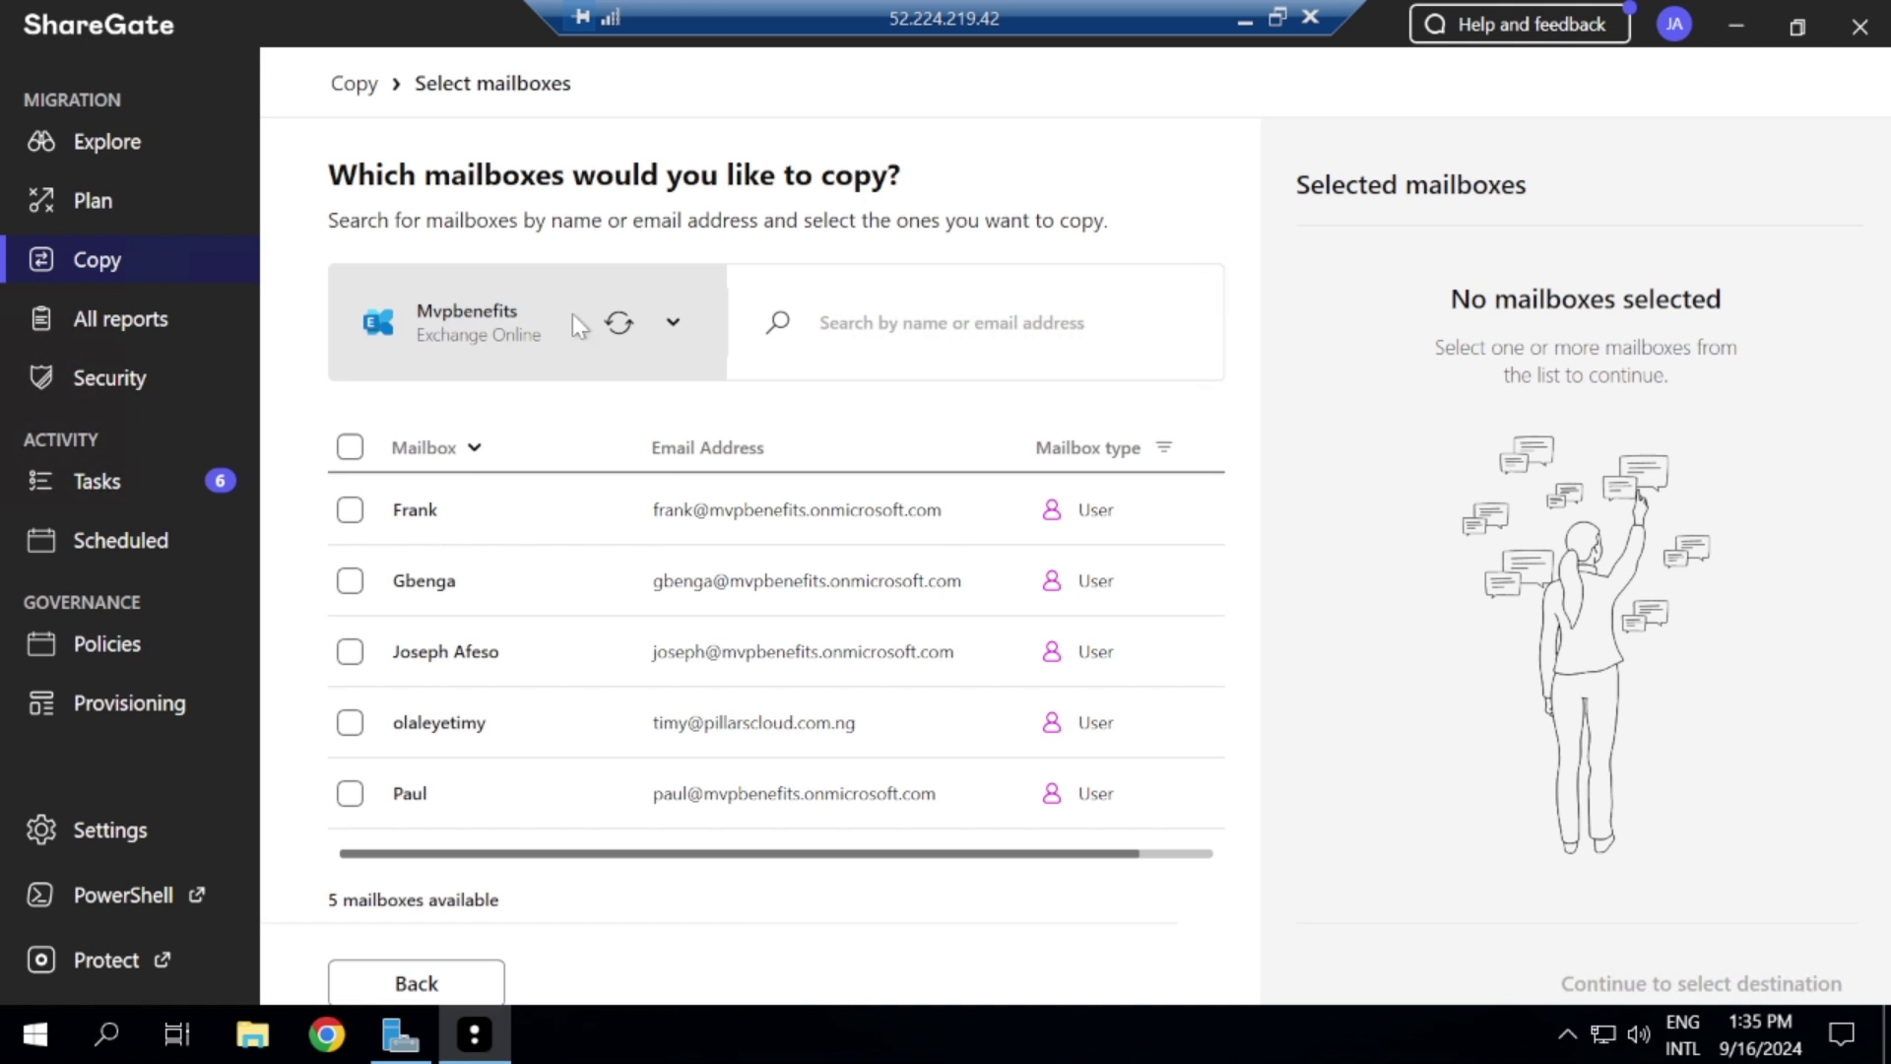
Step: Switch the source to Pillarsconcepts, search the mailbox list, and tick the admin user's mailbox
left_click(674, 325)
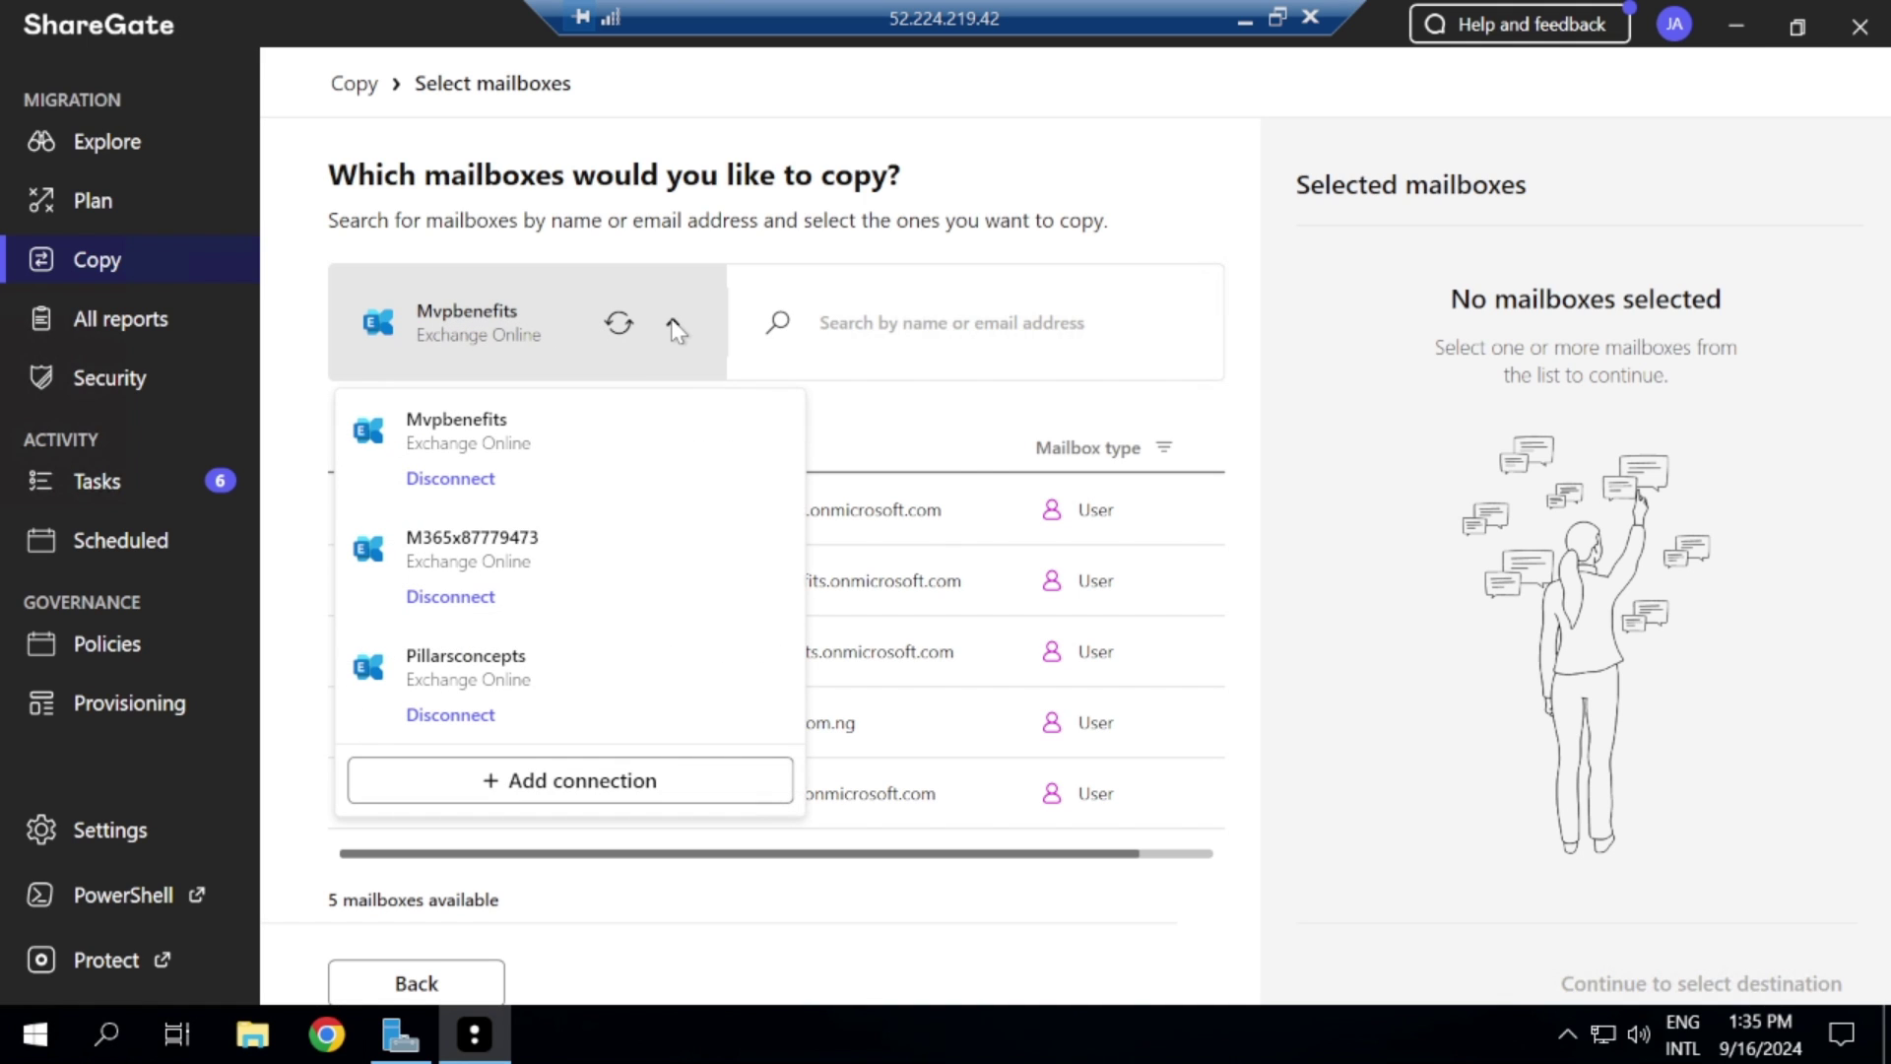
left_click(490, 683)
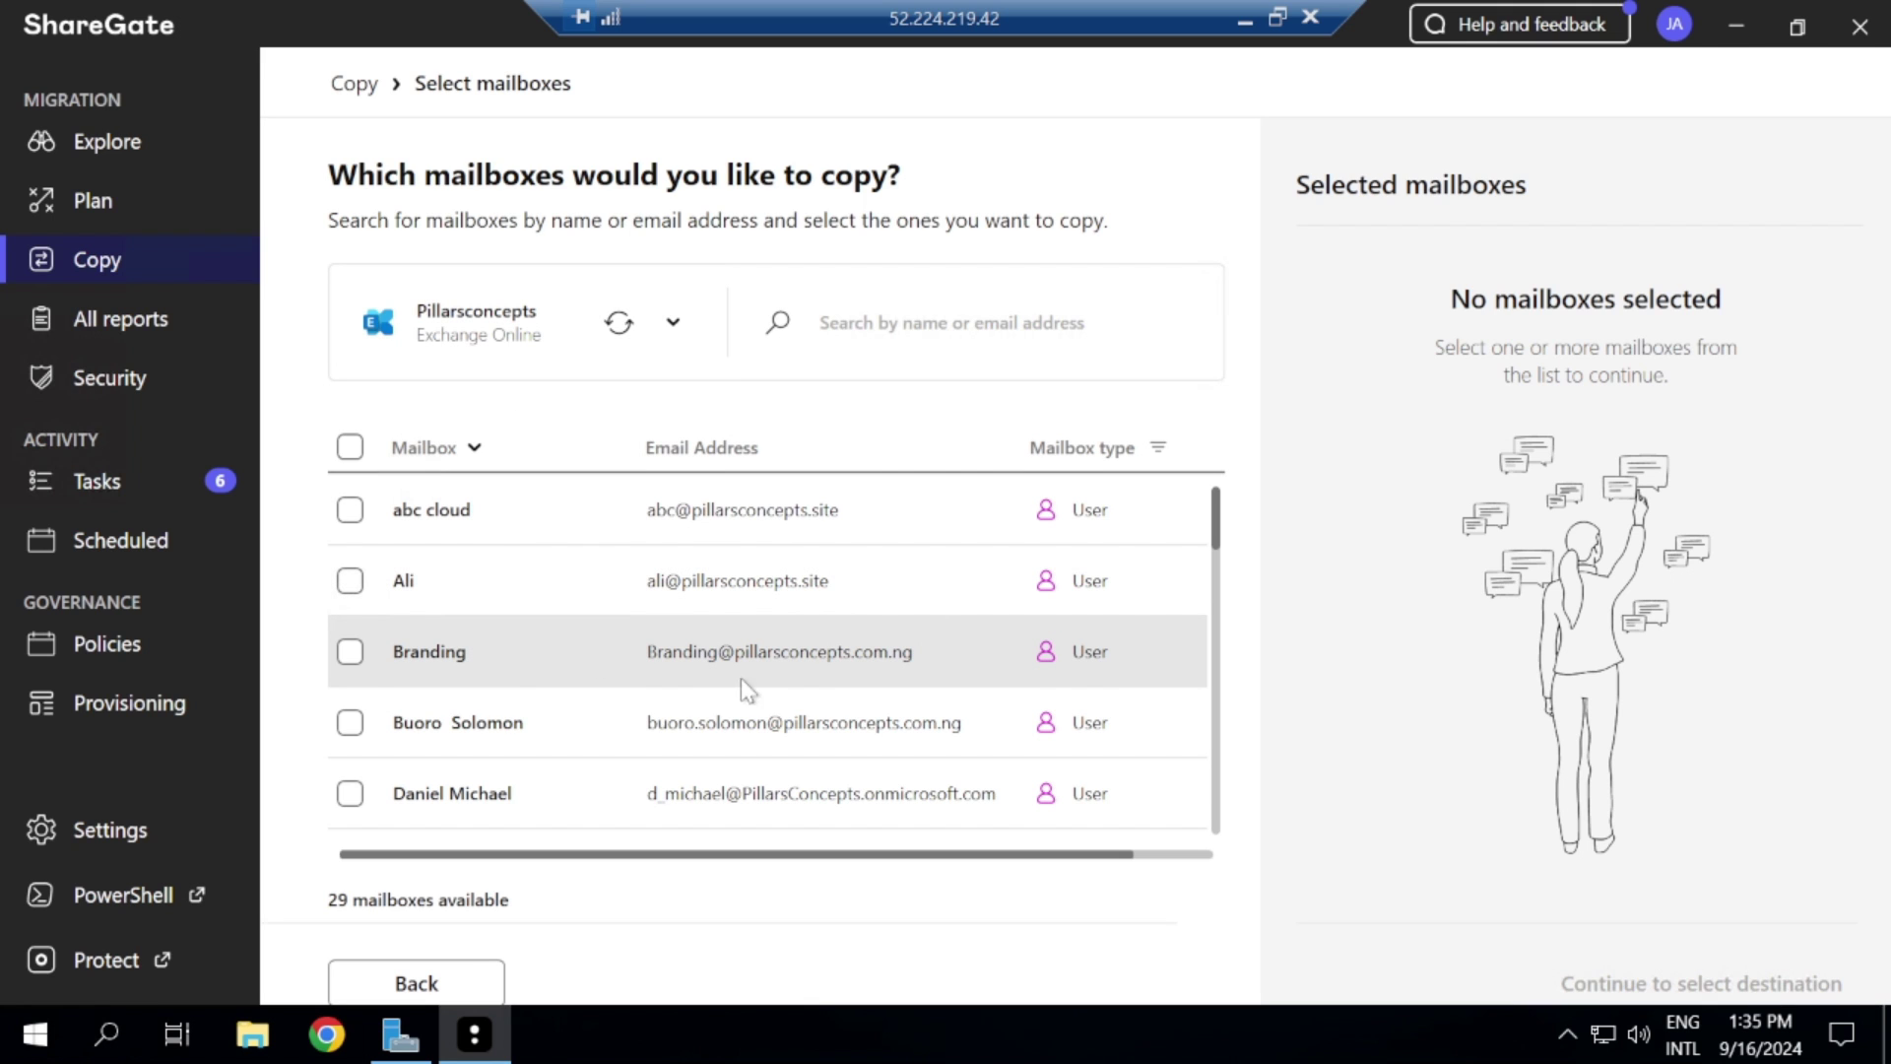
scroll(455, 678, "down", 1)
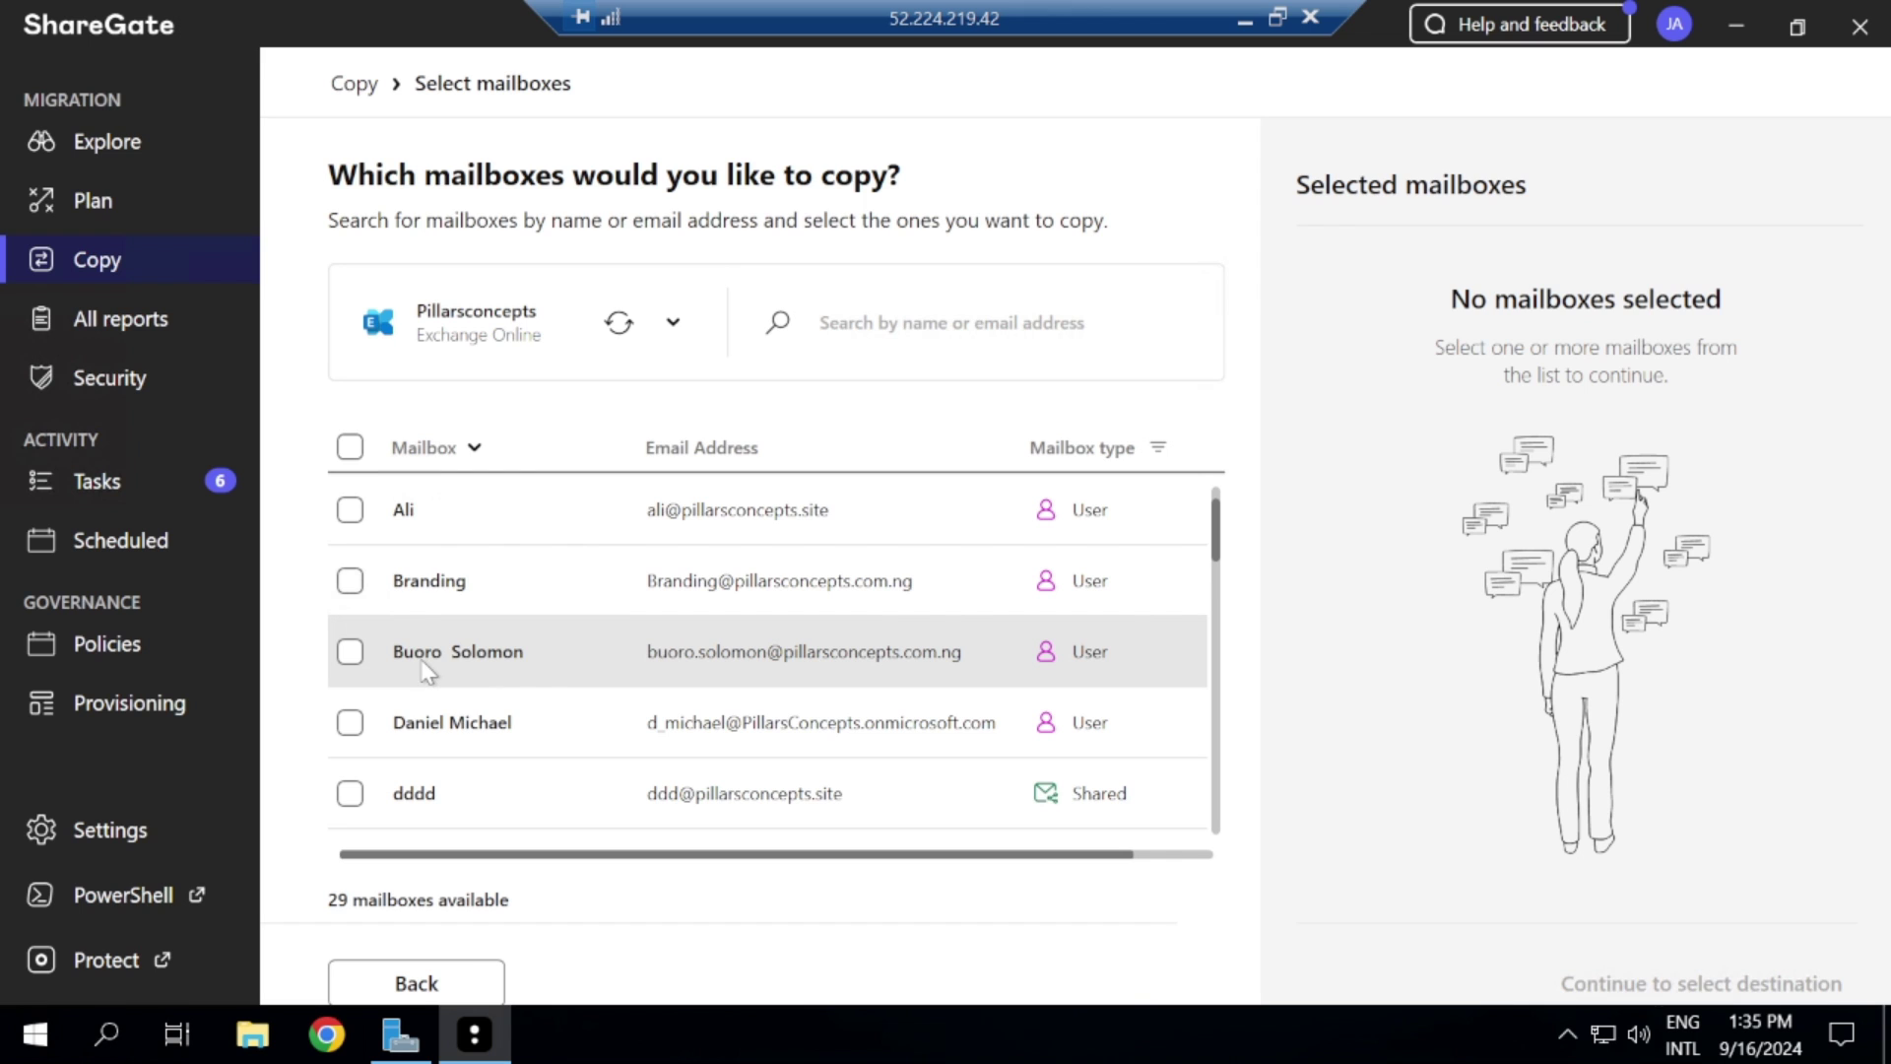
scroll(436, 677, "down", 9)
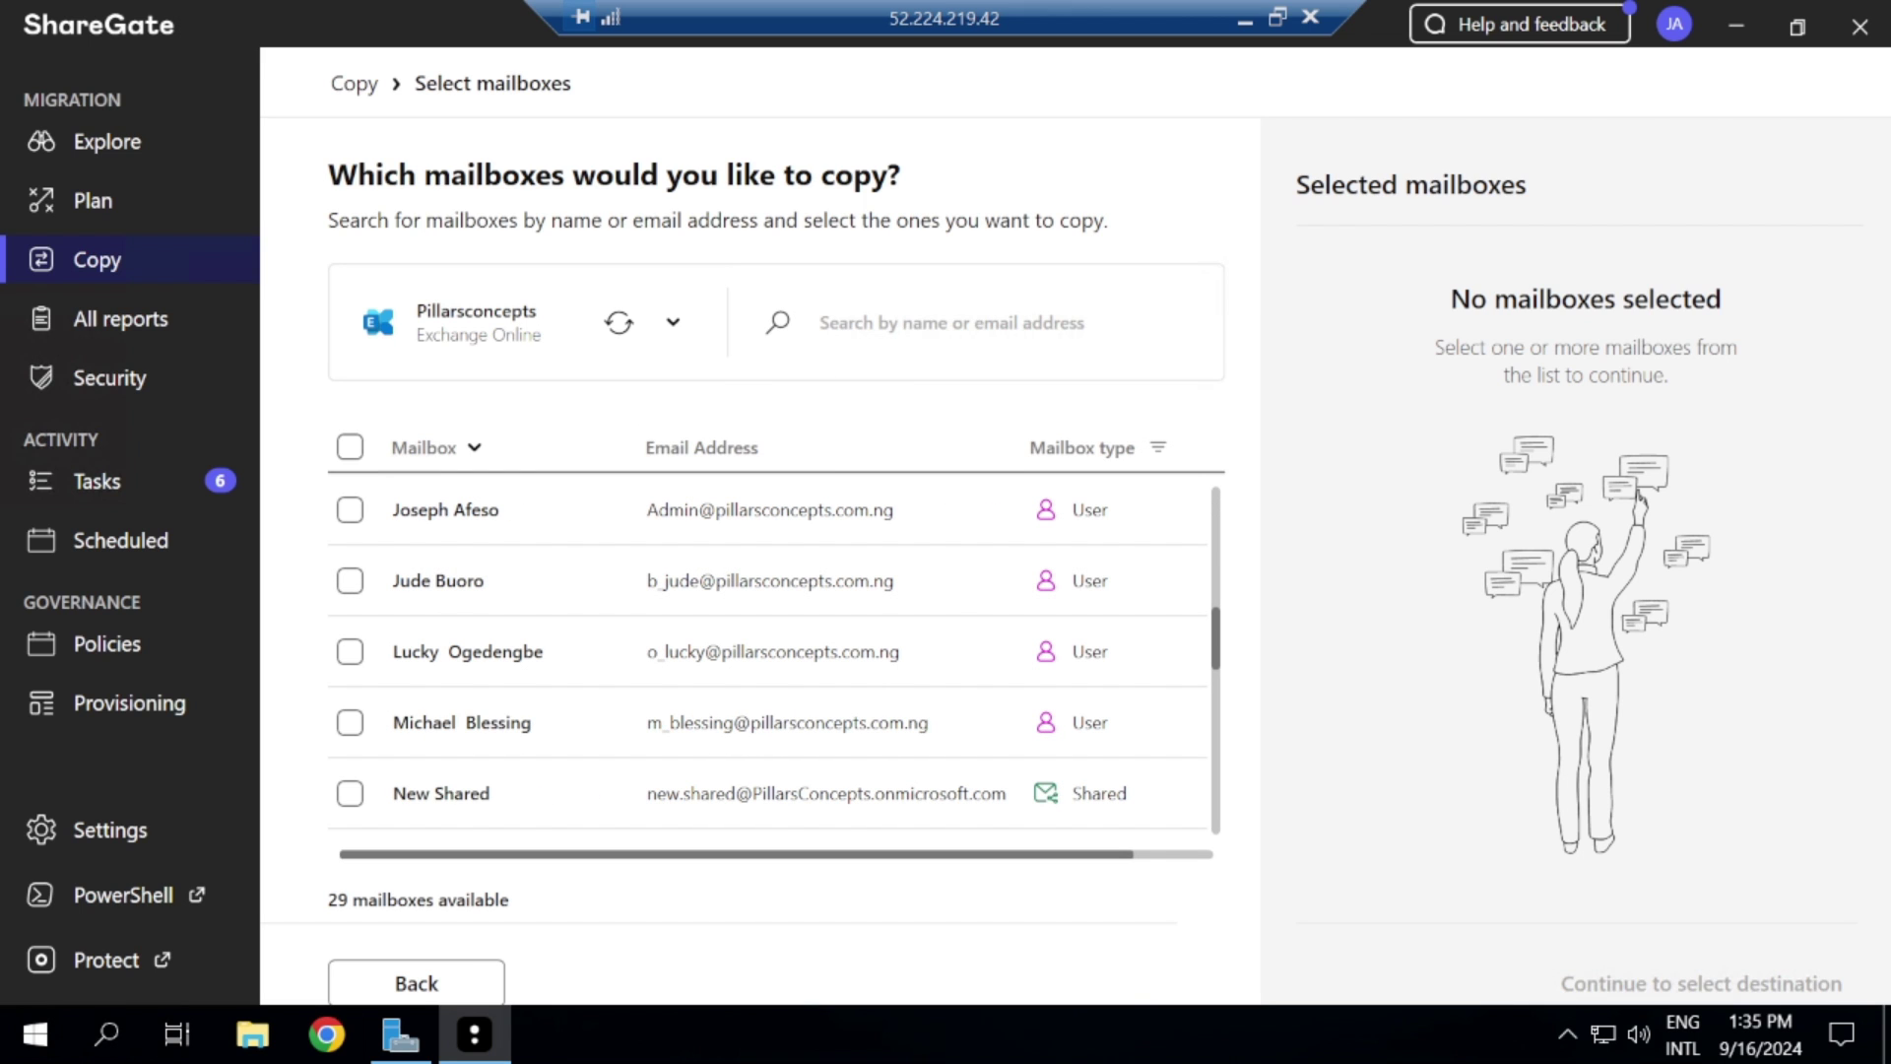
type("jose")
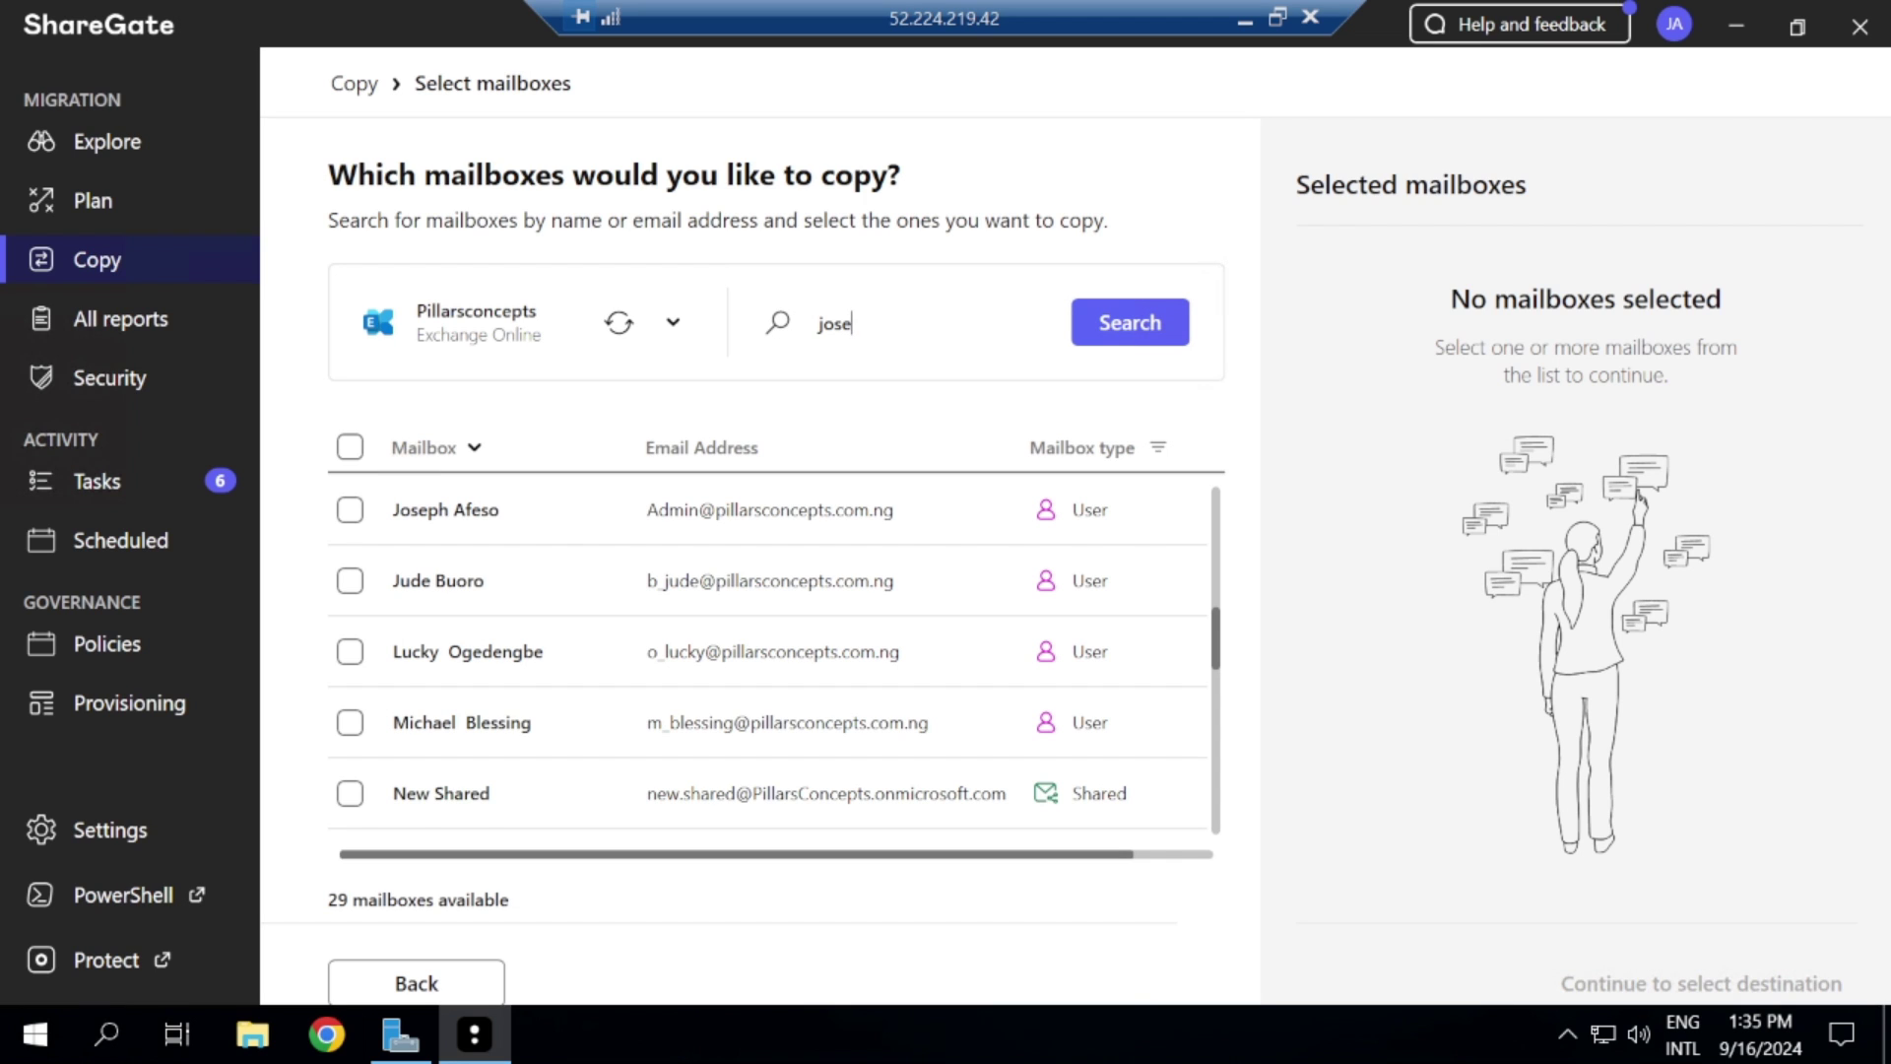
left_click(349, 511)
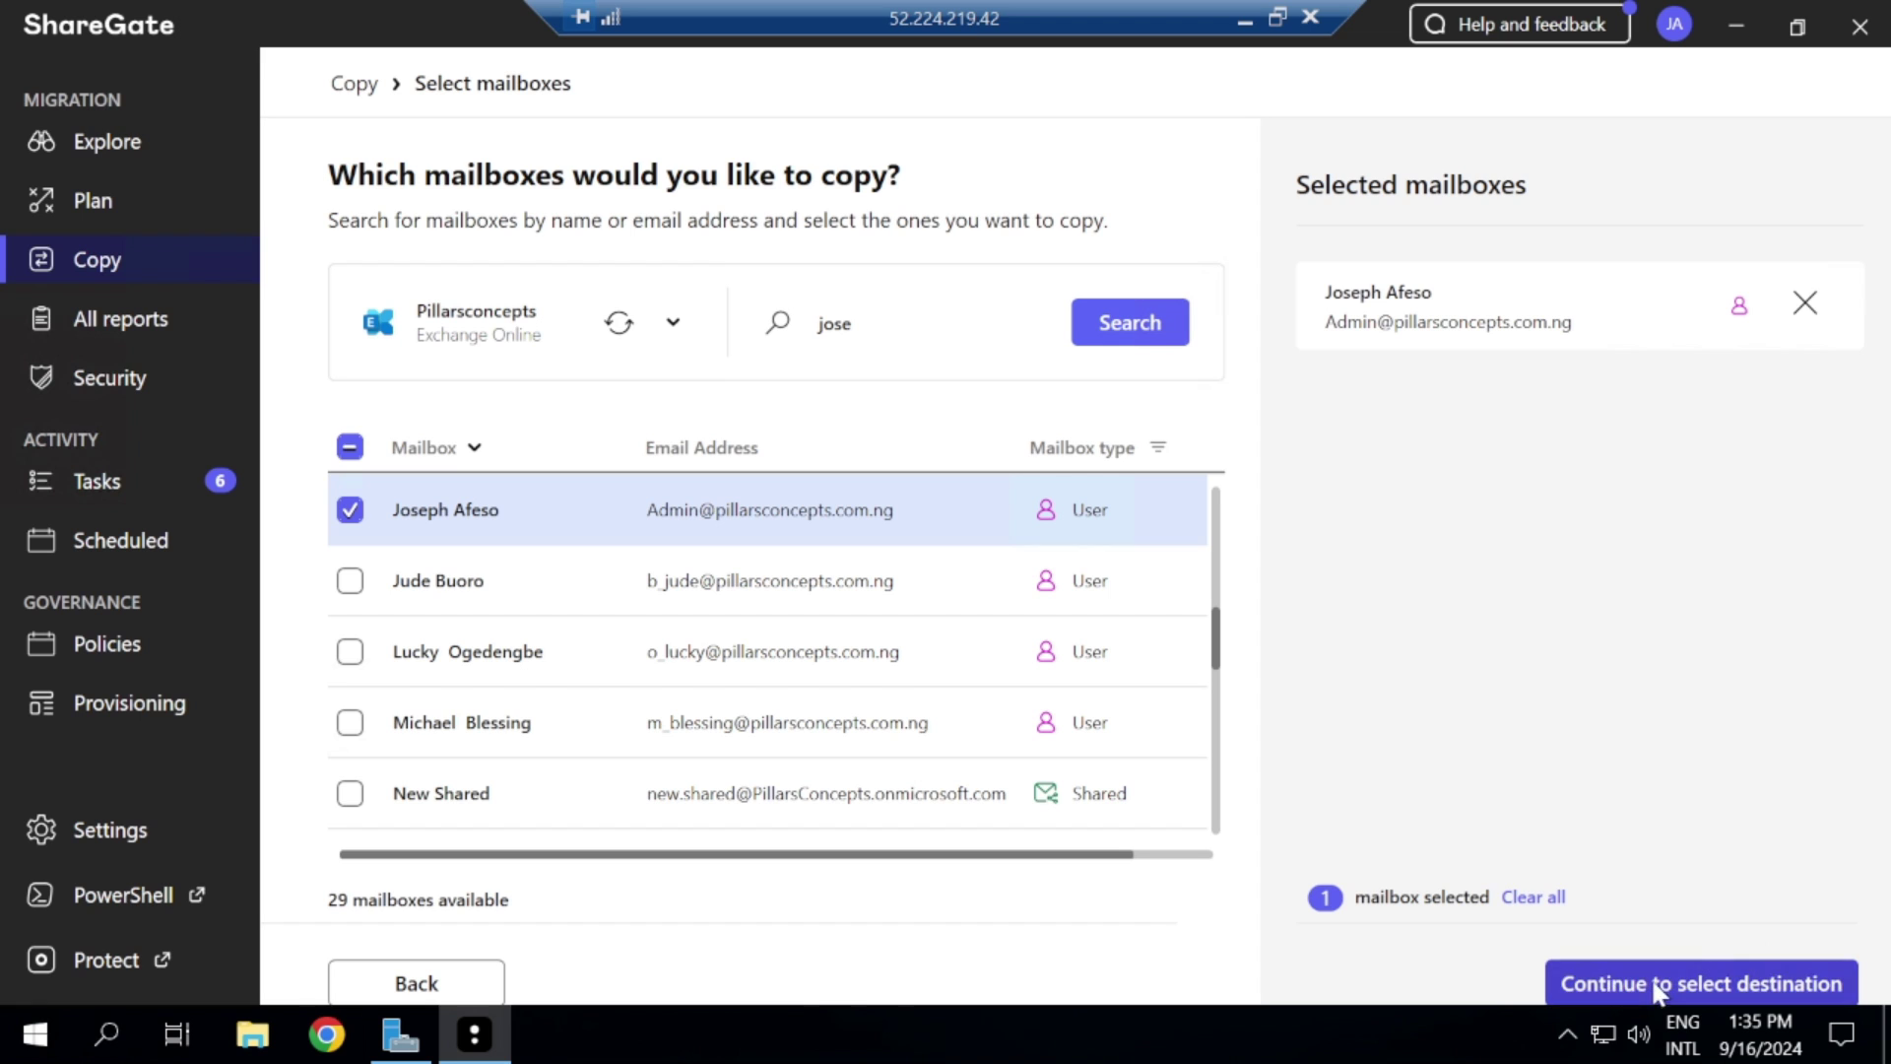
Step: Continue to destination selection and choose the M365x87779473 Exchange Online tenant
left_click(1682, 989)
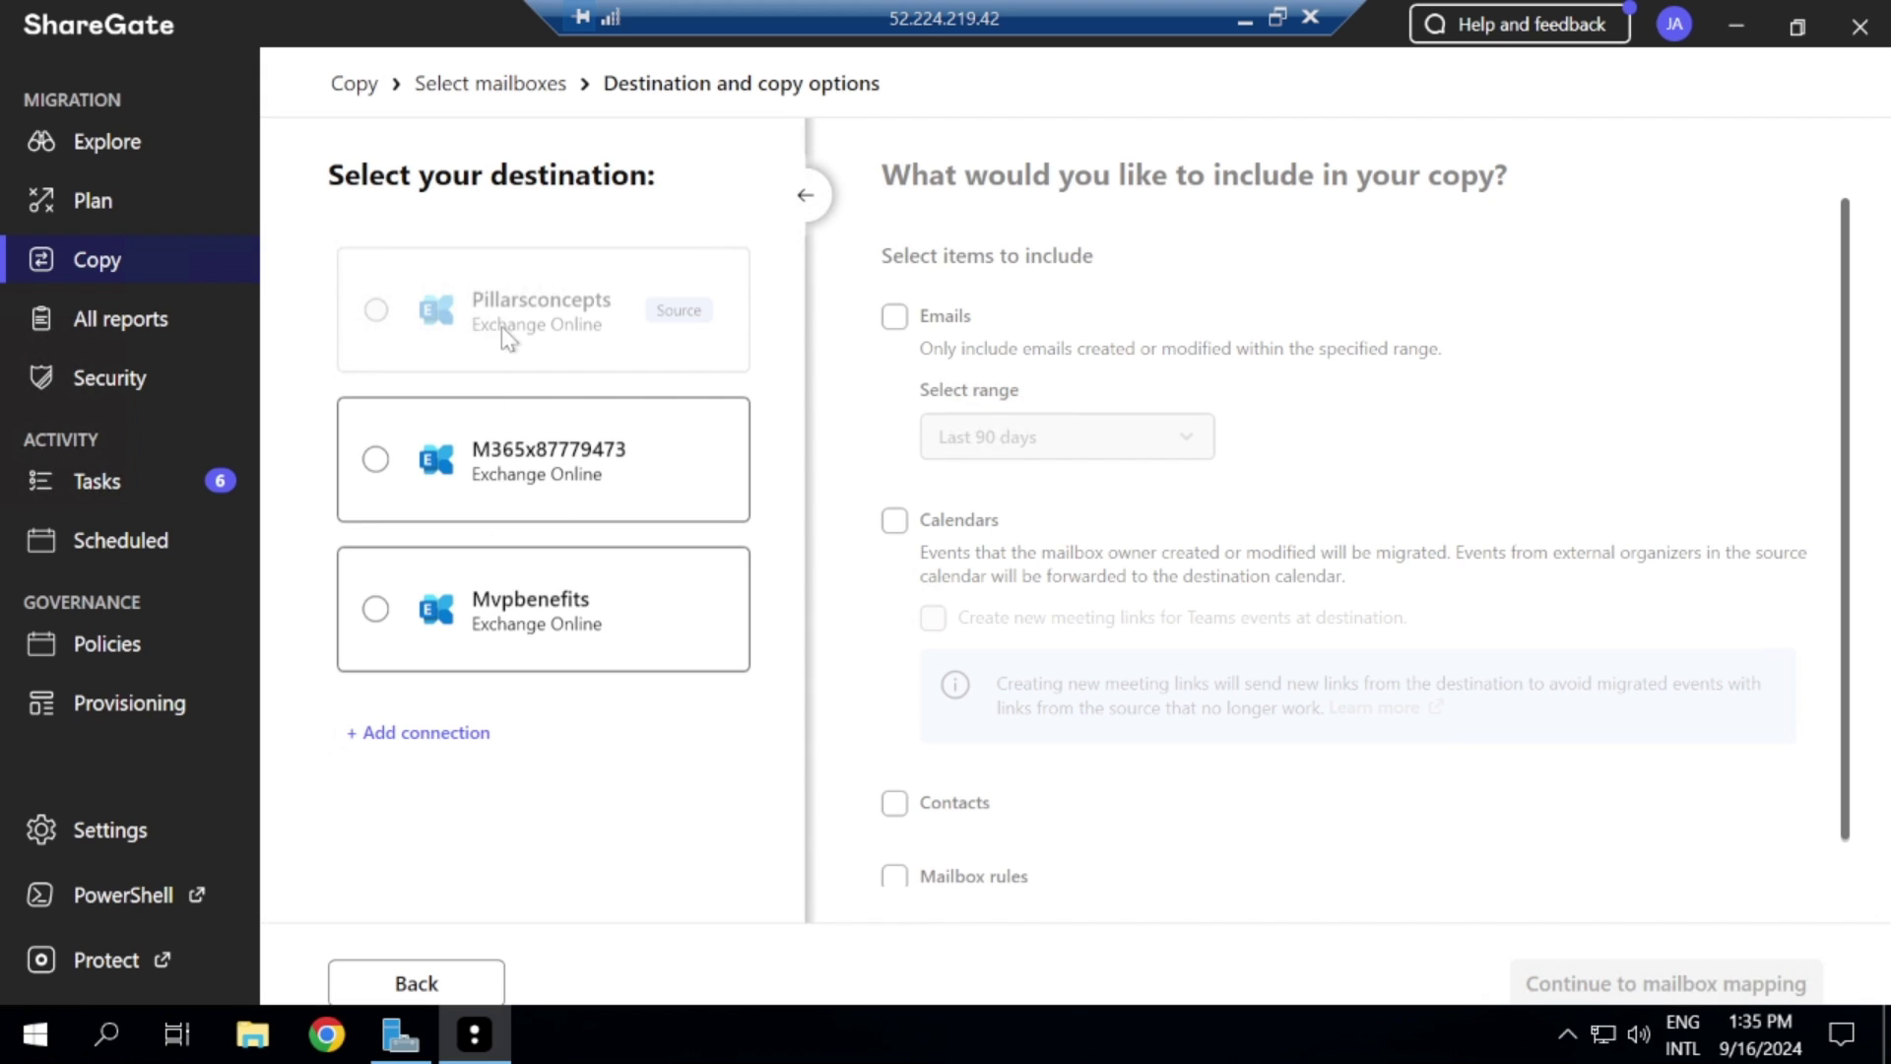
mouse_move(455, 311)
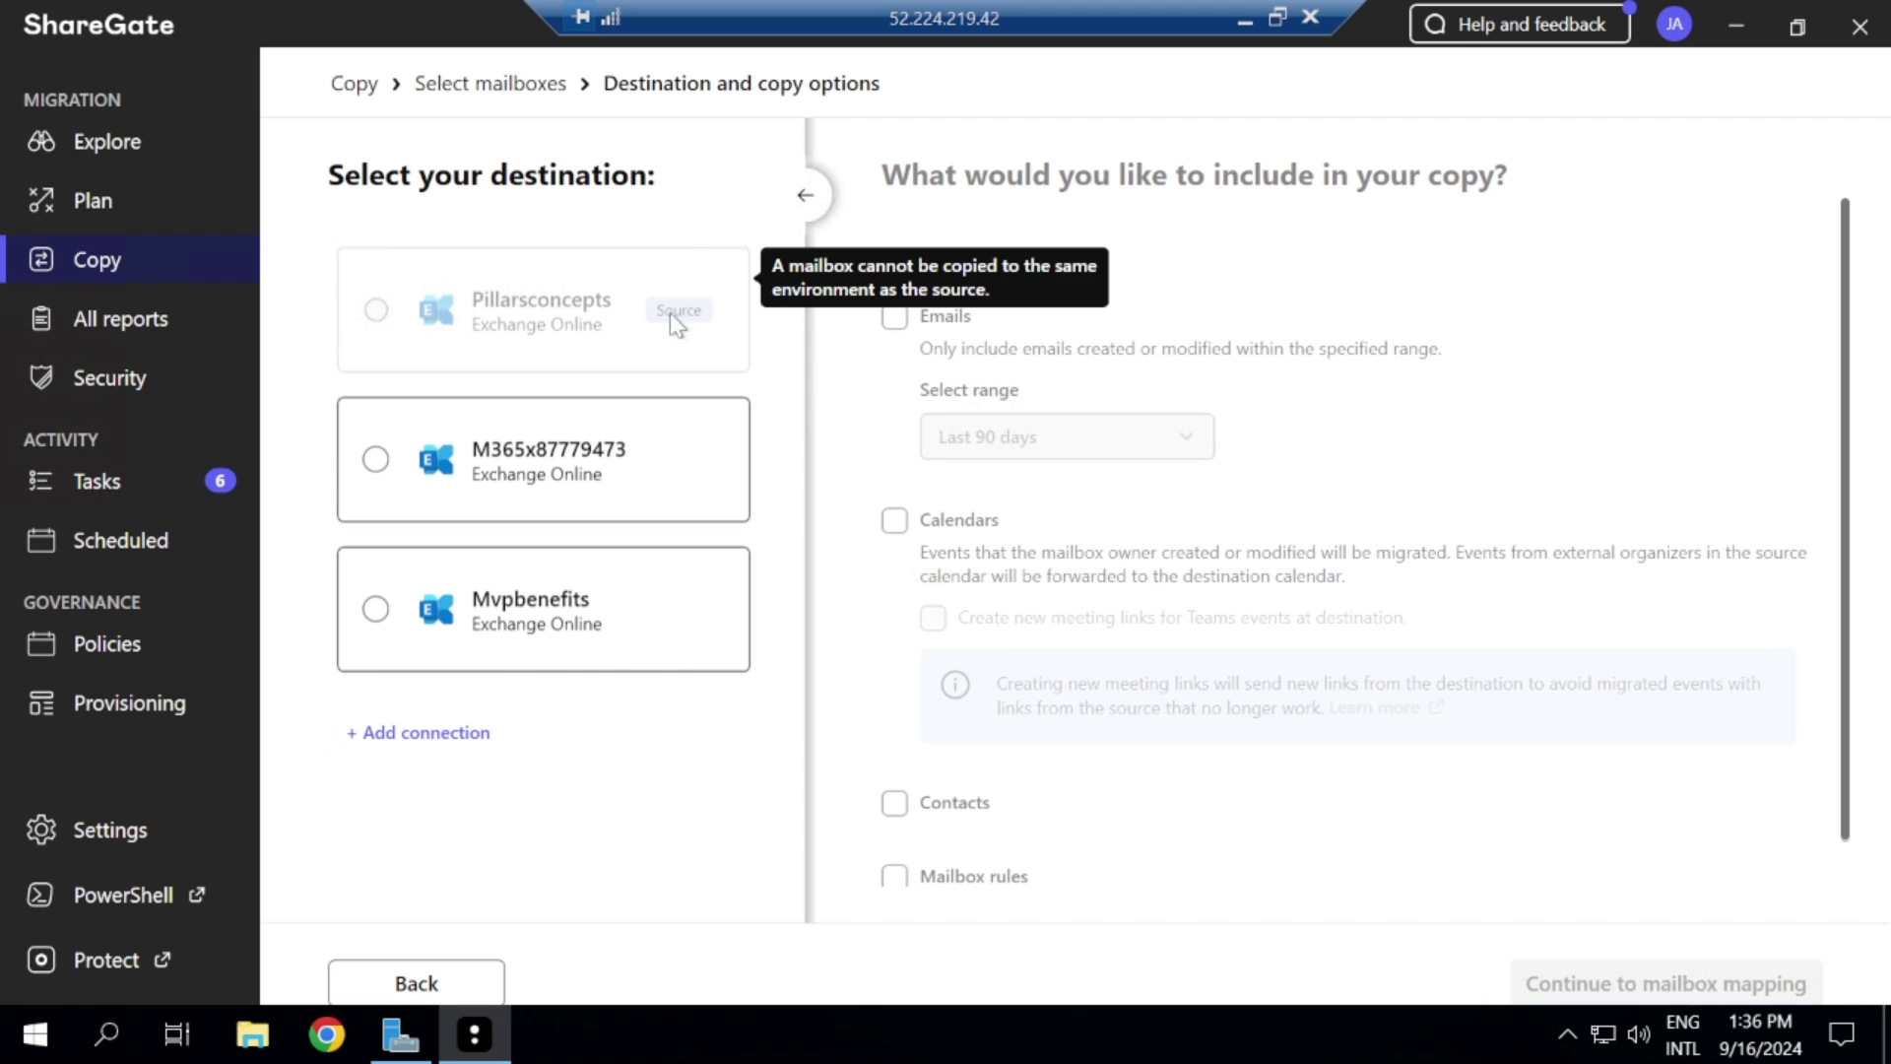
left_click(394, 467)
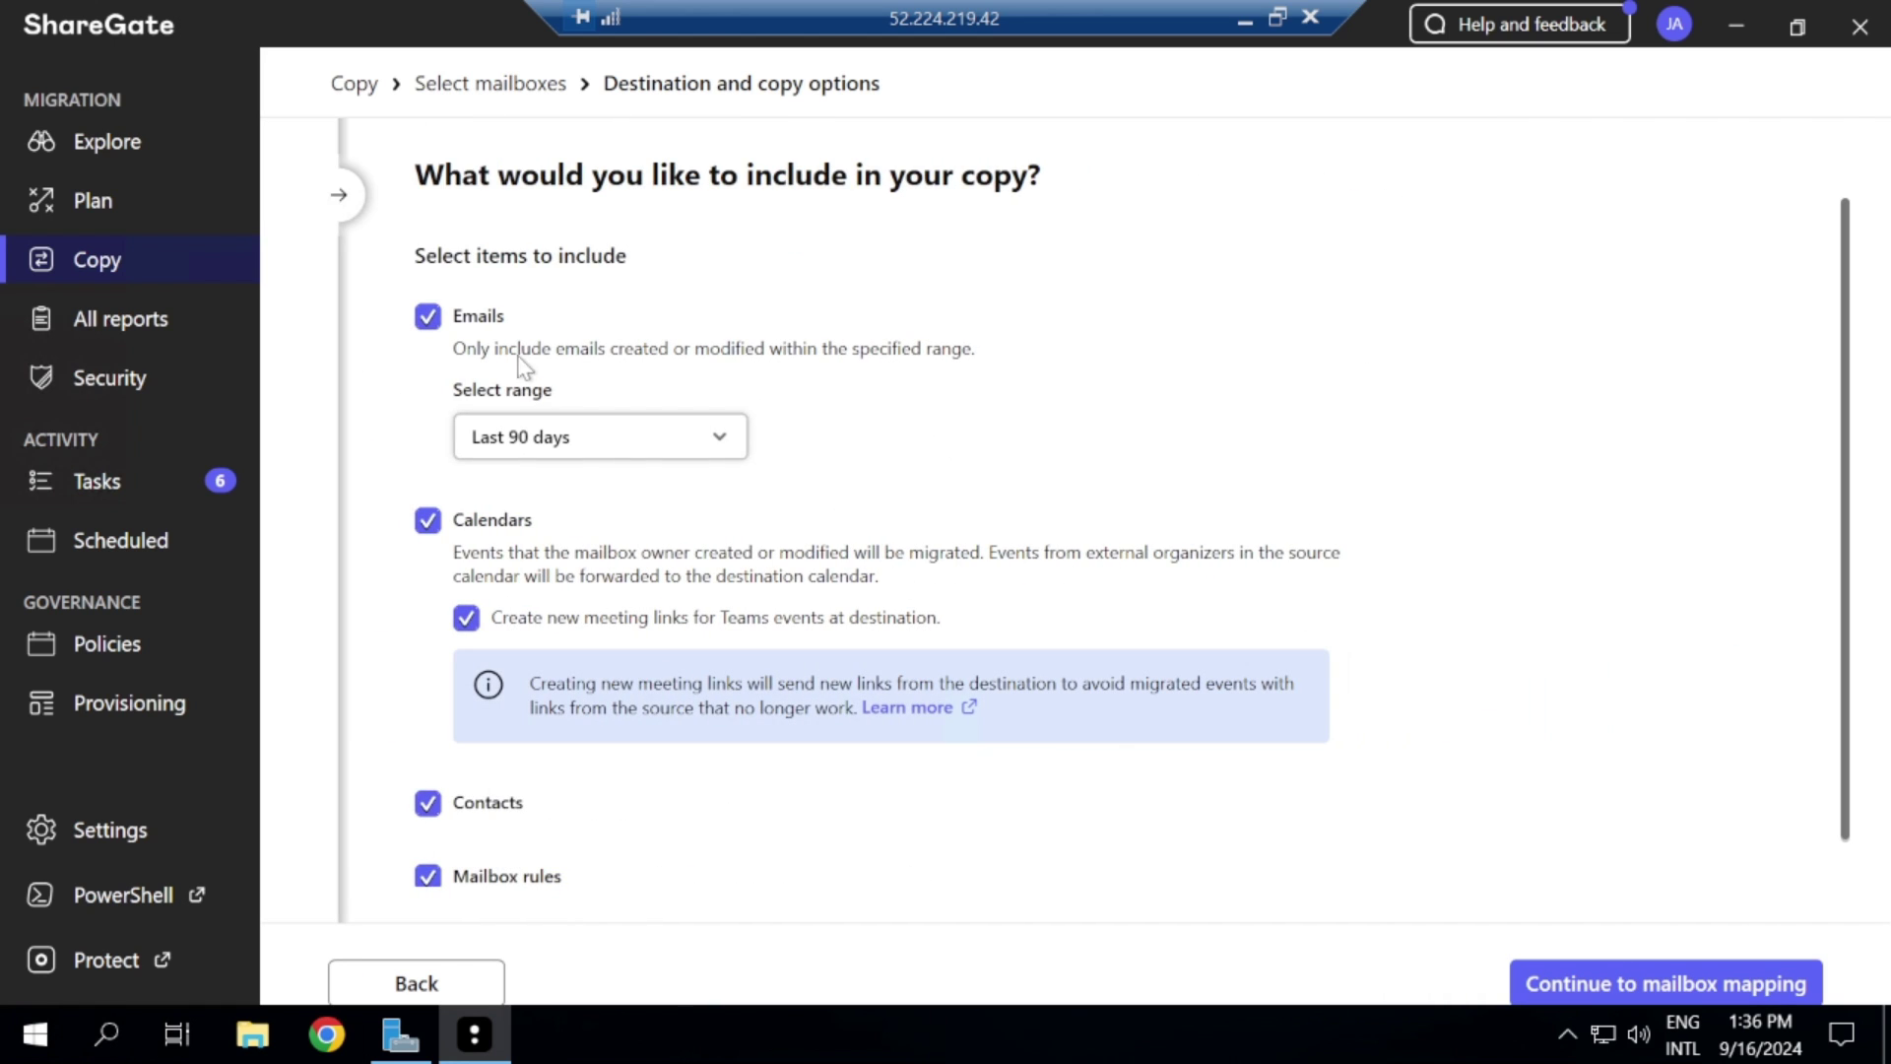
Step: Try switching the email date range to Custom dates
left_click(723, 440)
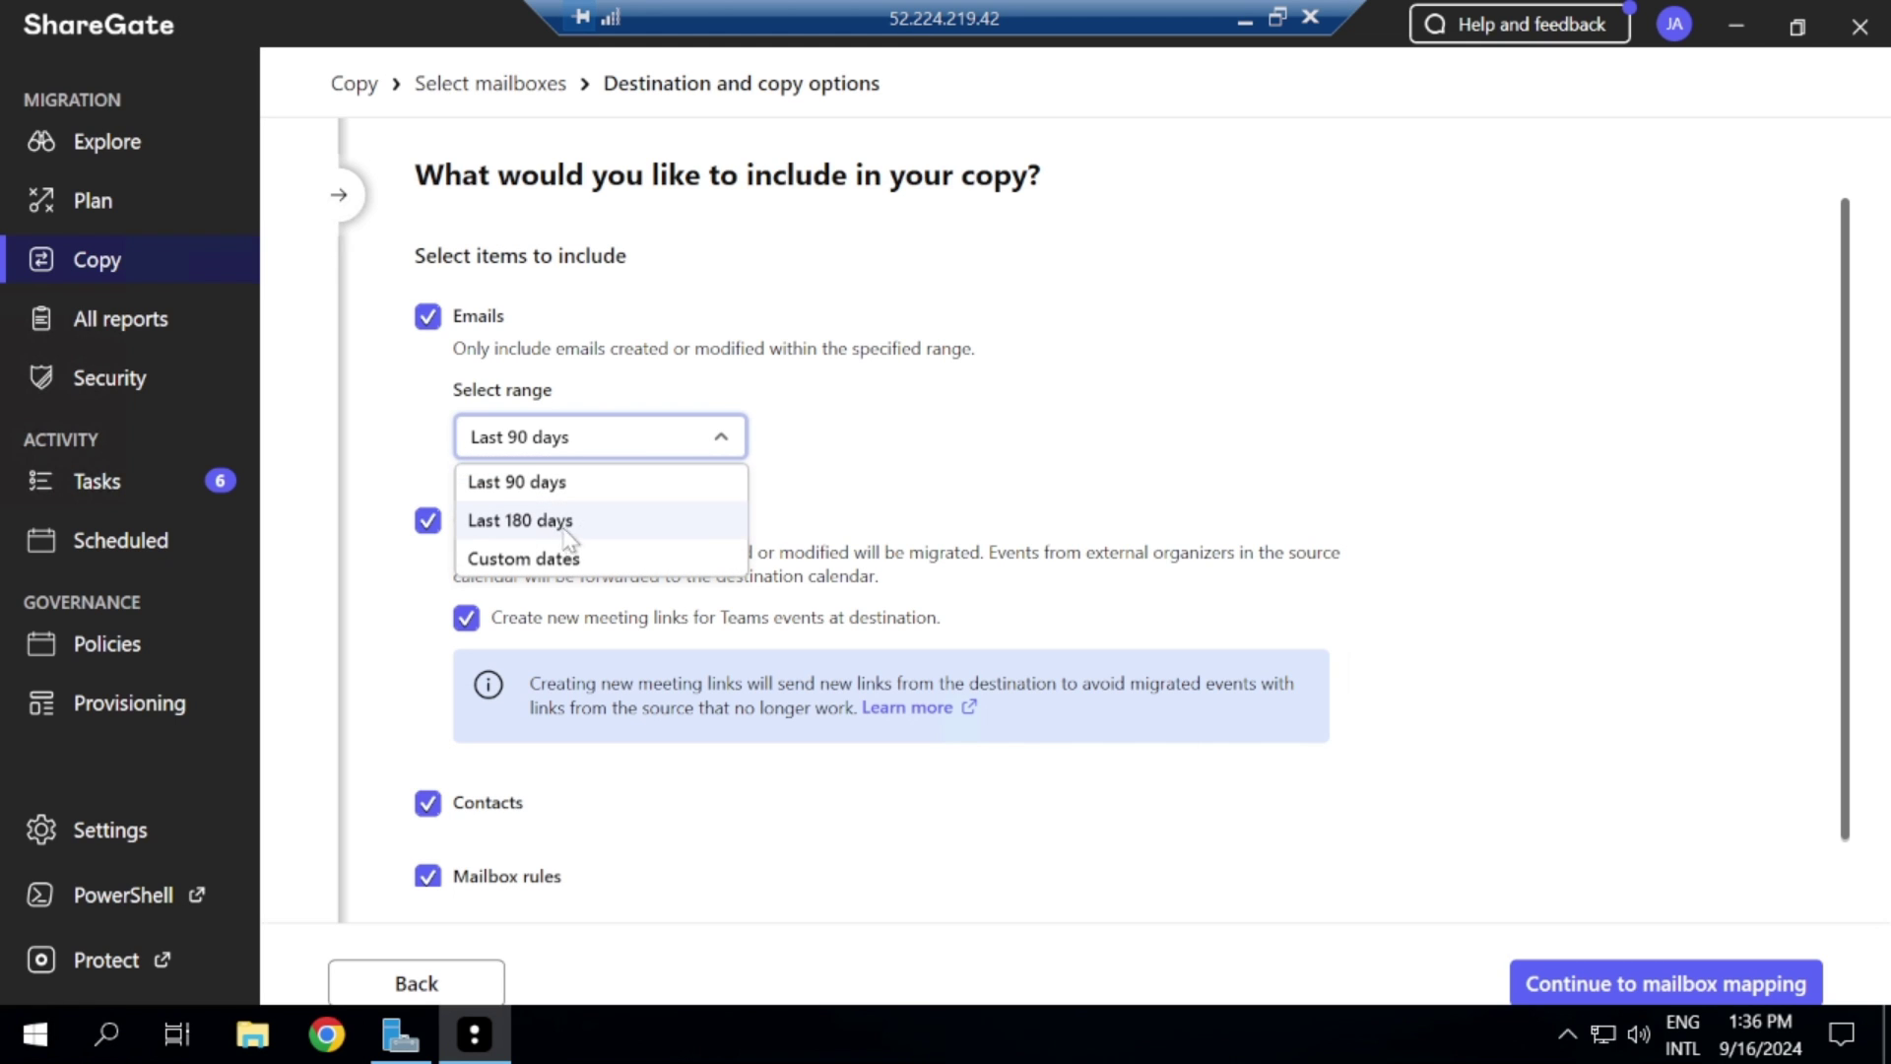
left_click(584, 563)
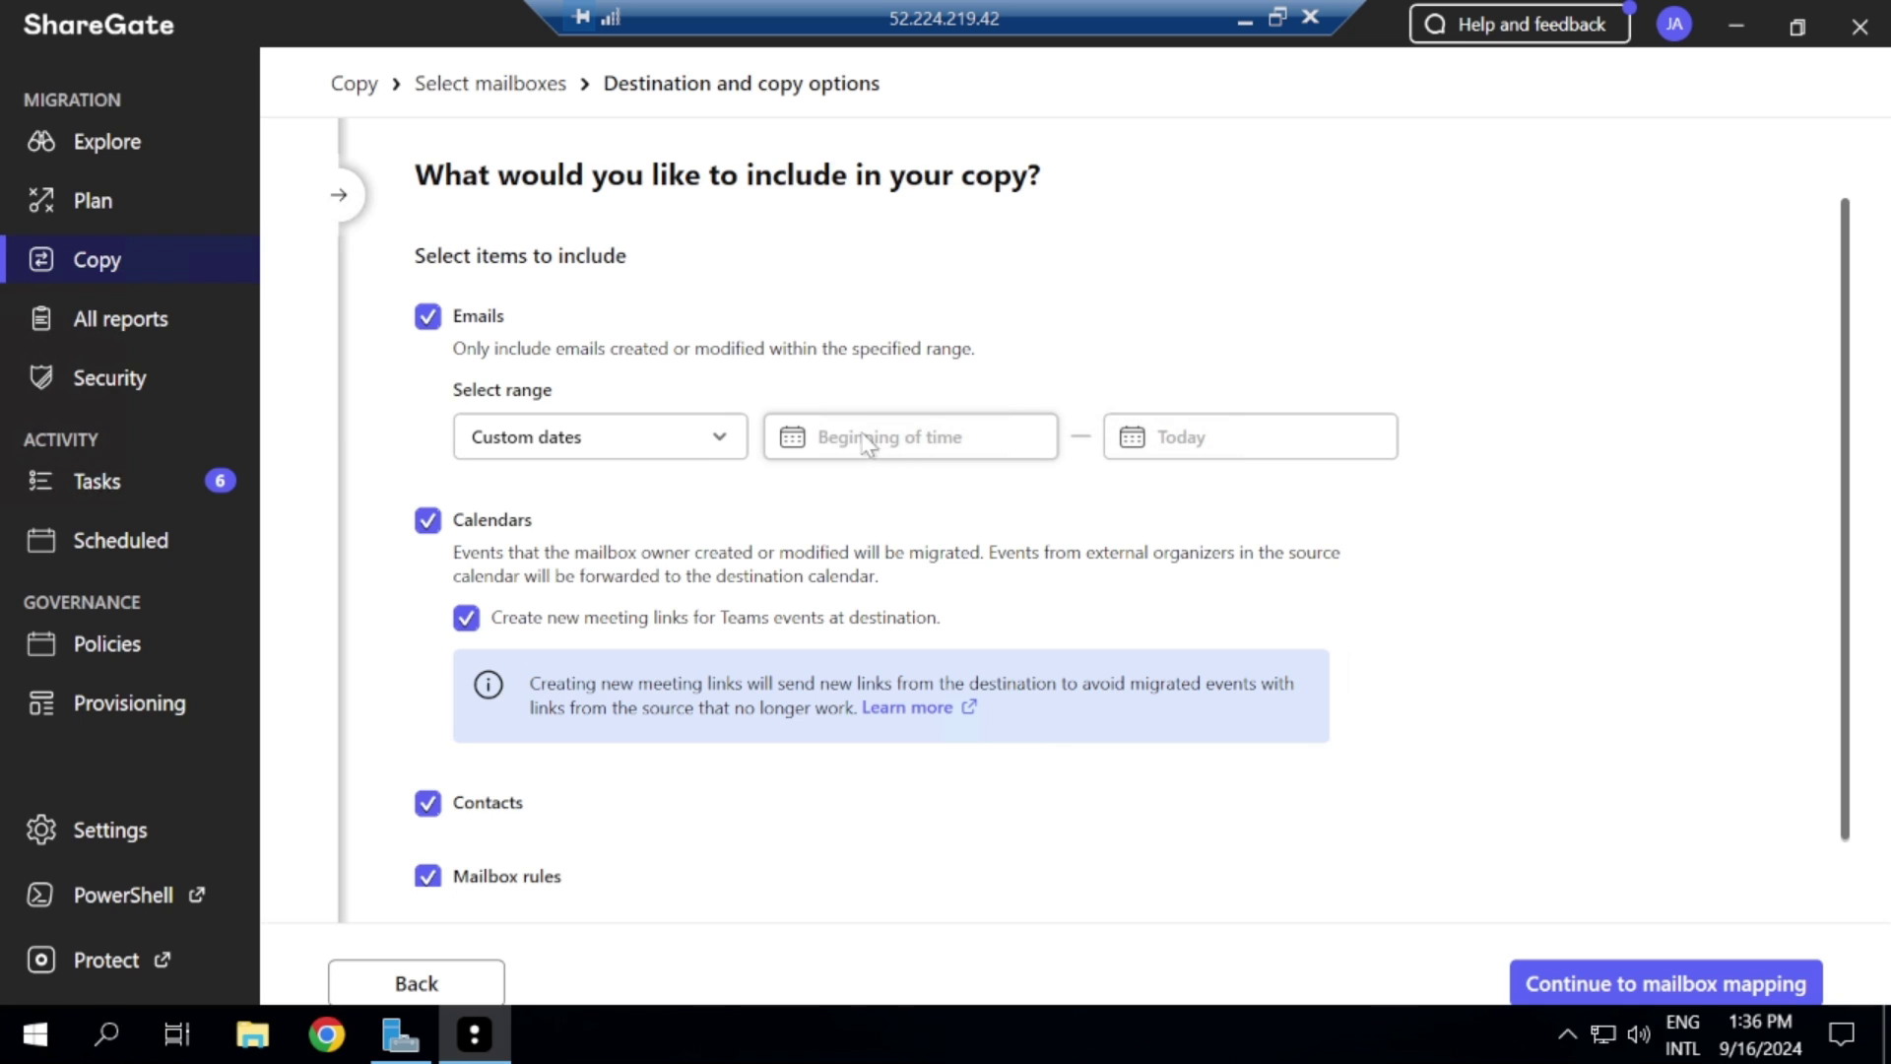
left_click(726, 436)
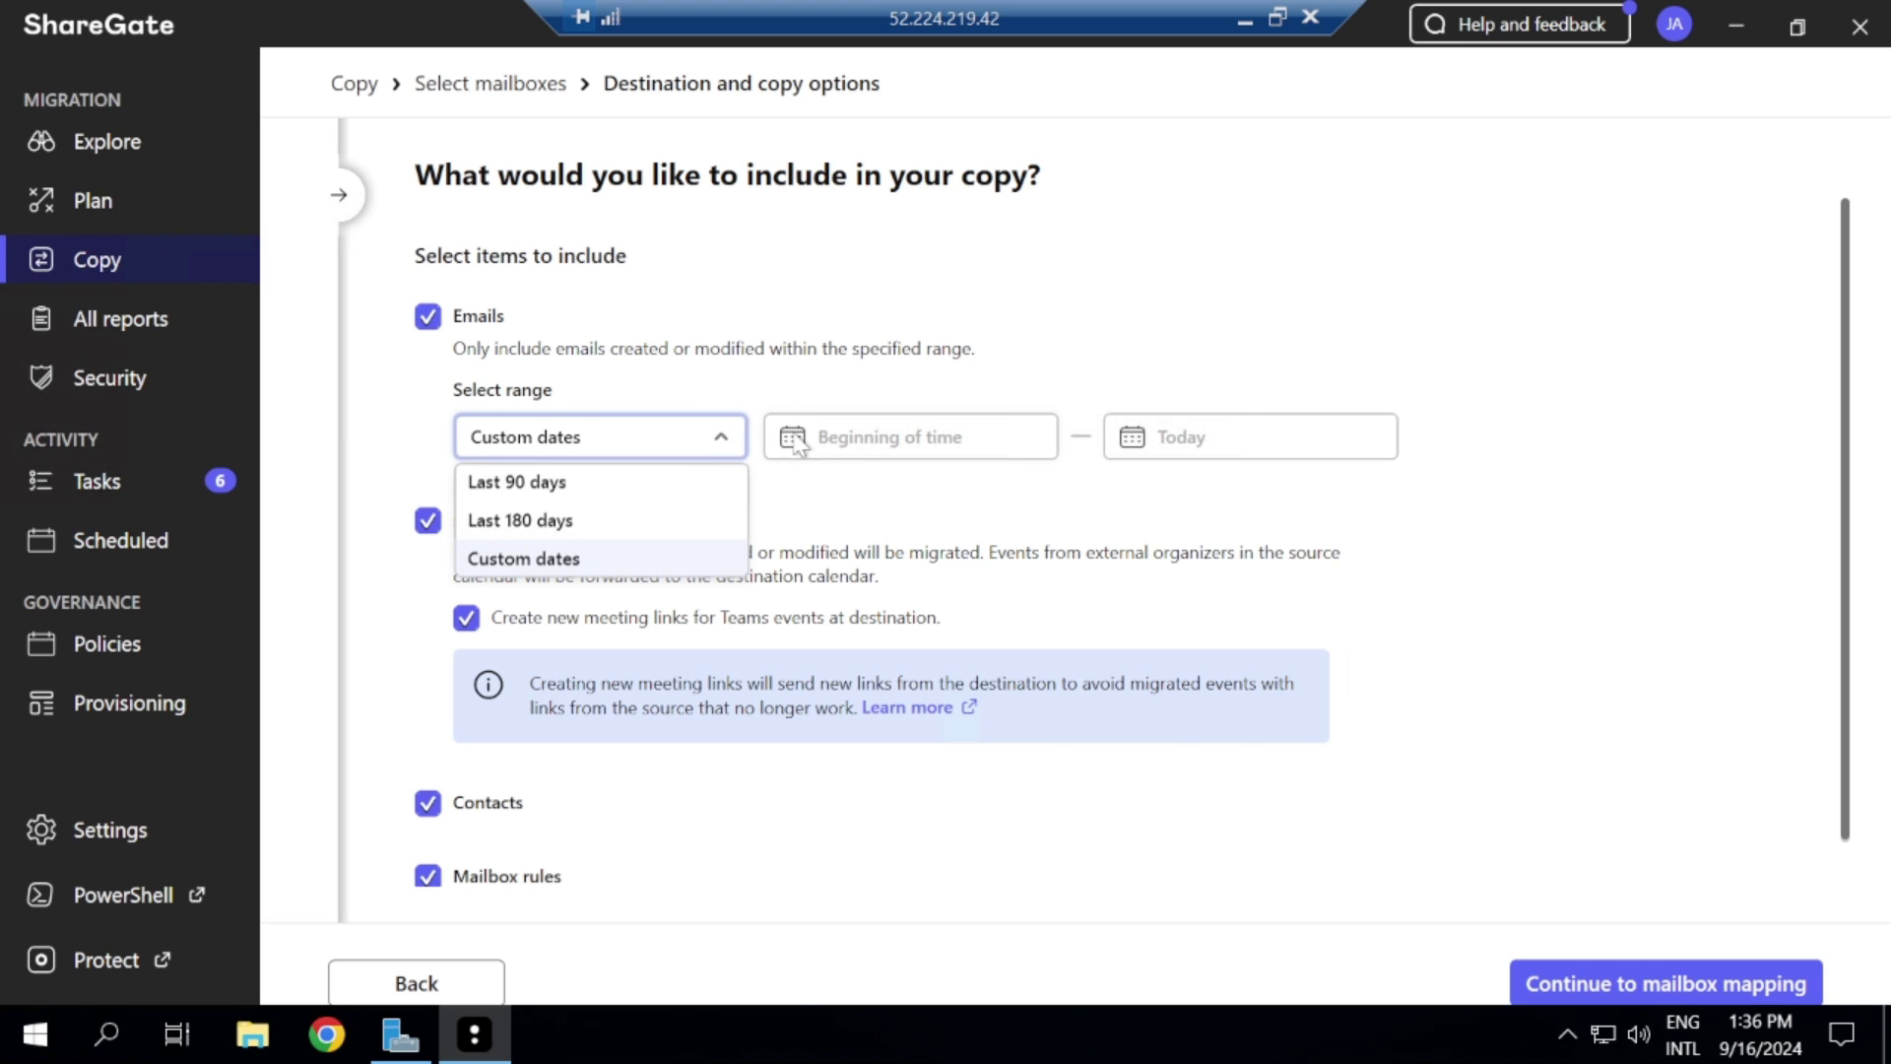
left_click(885, 445)
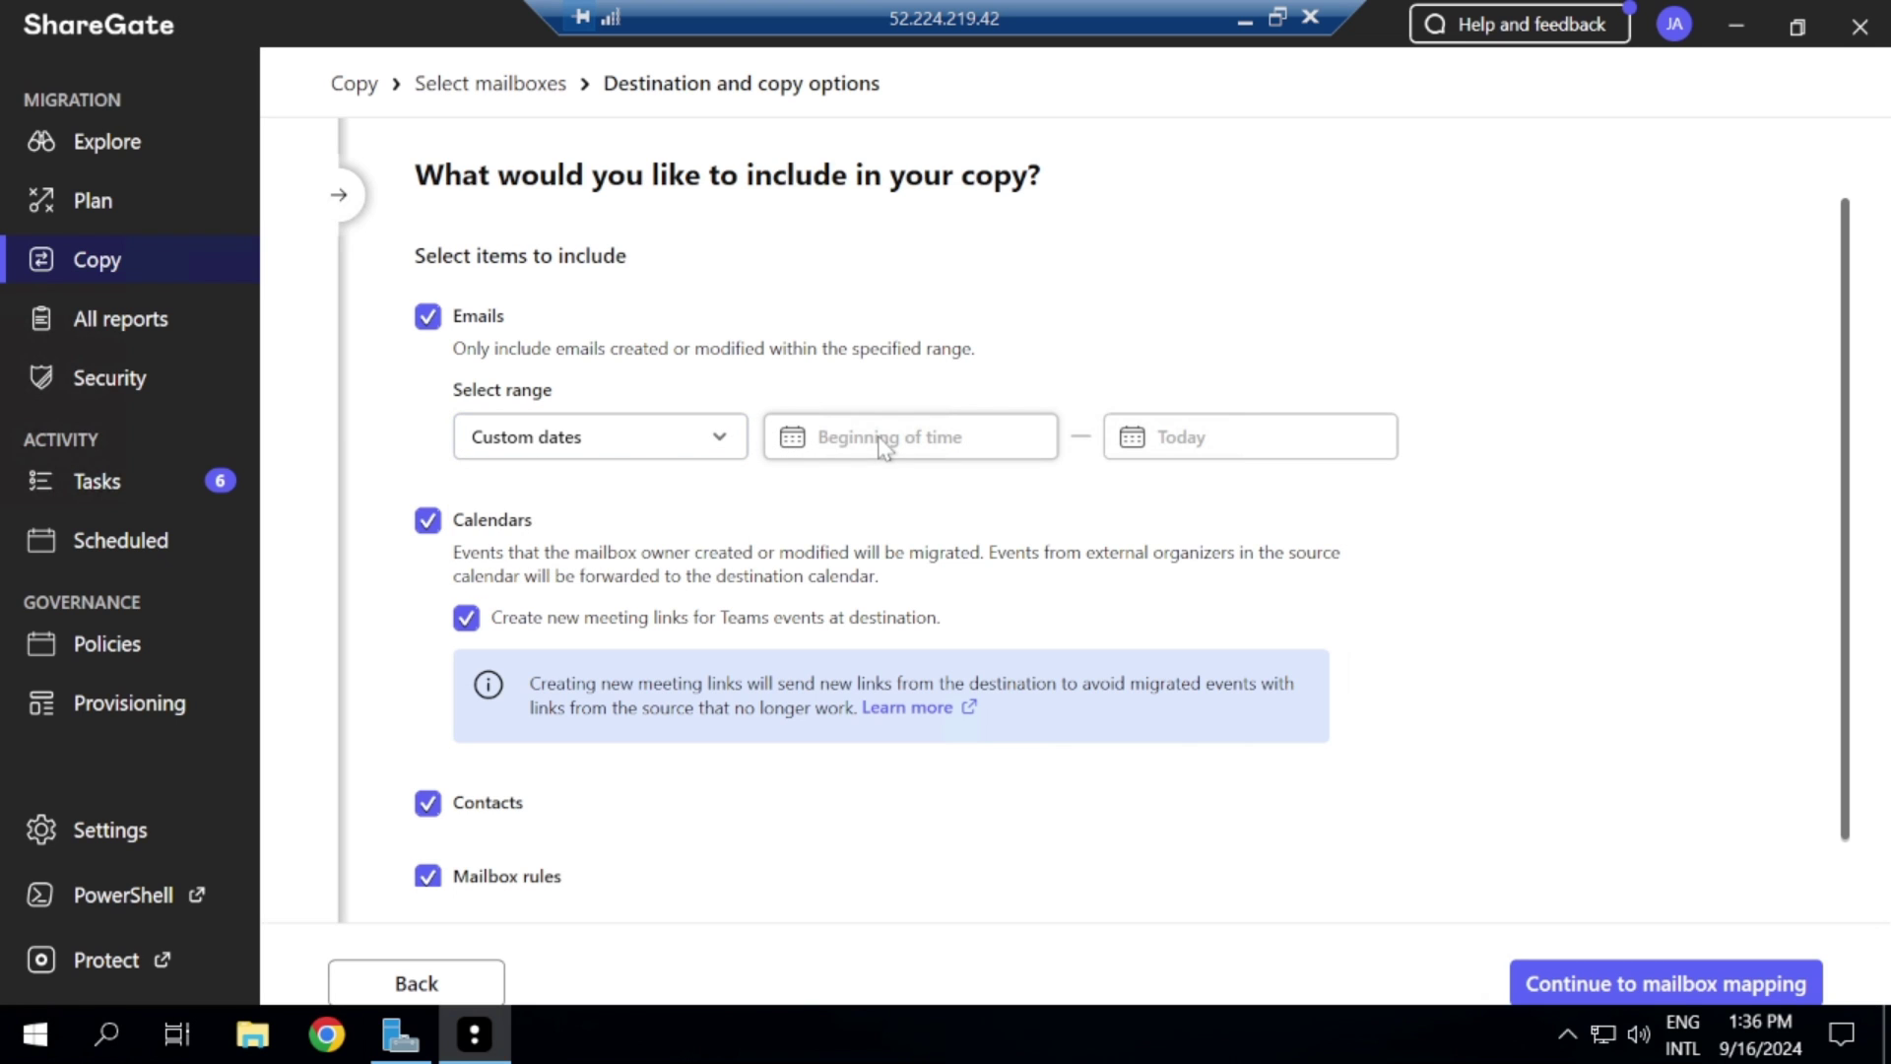
Step: Browse the start-date picker to January 2024, then choose Last 180 days instead
left_click(793, 437)
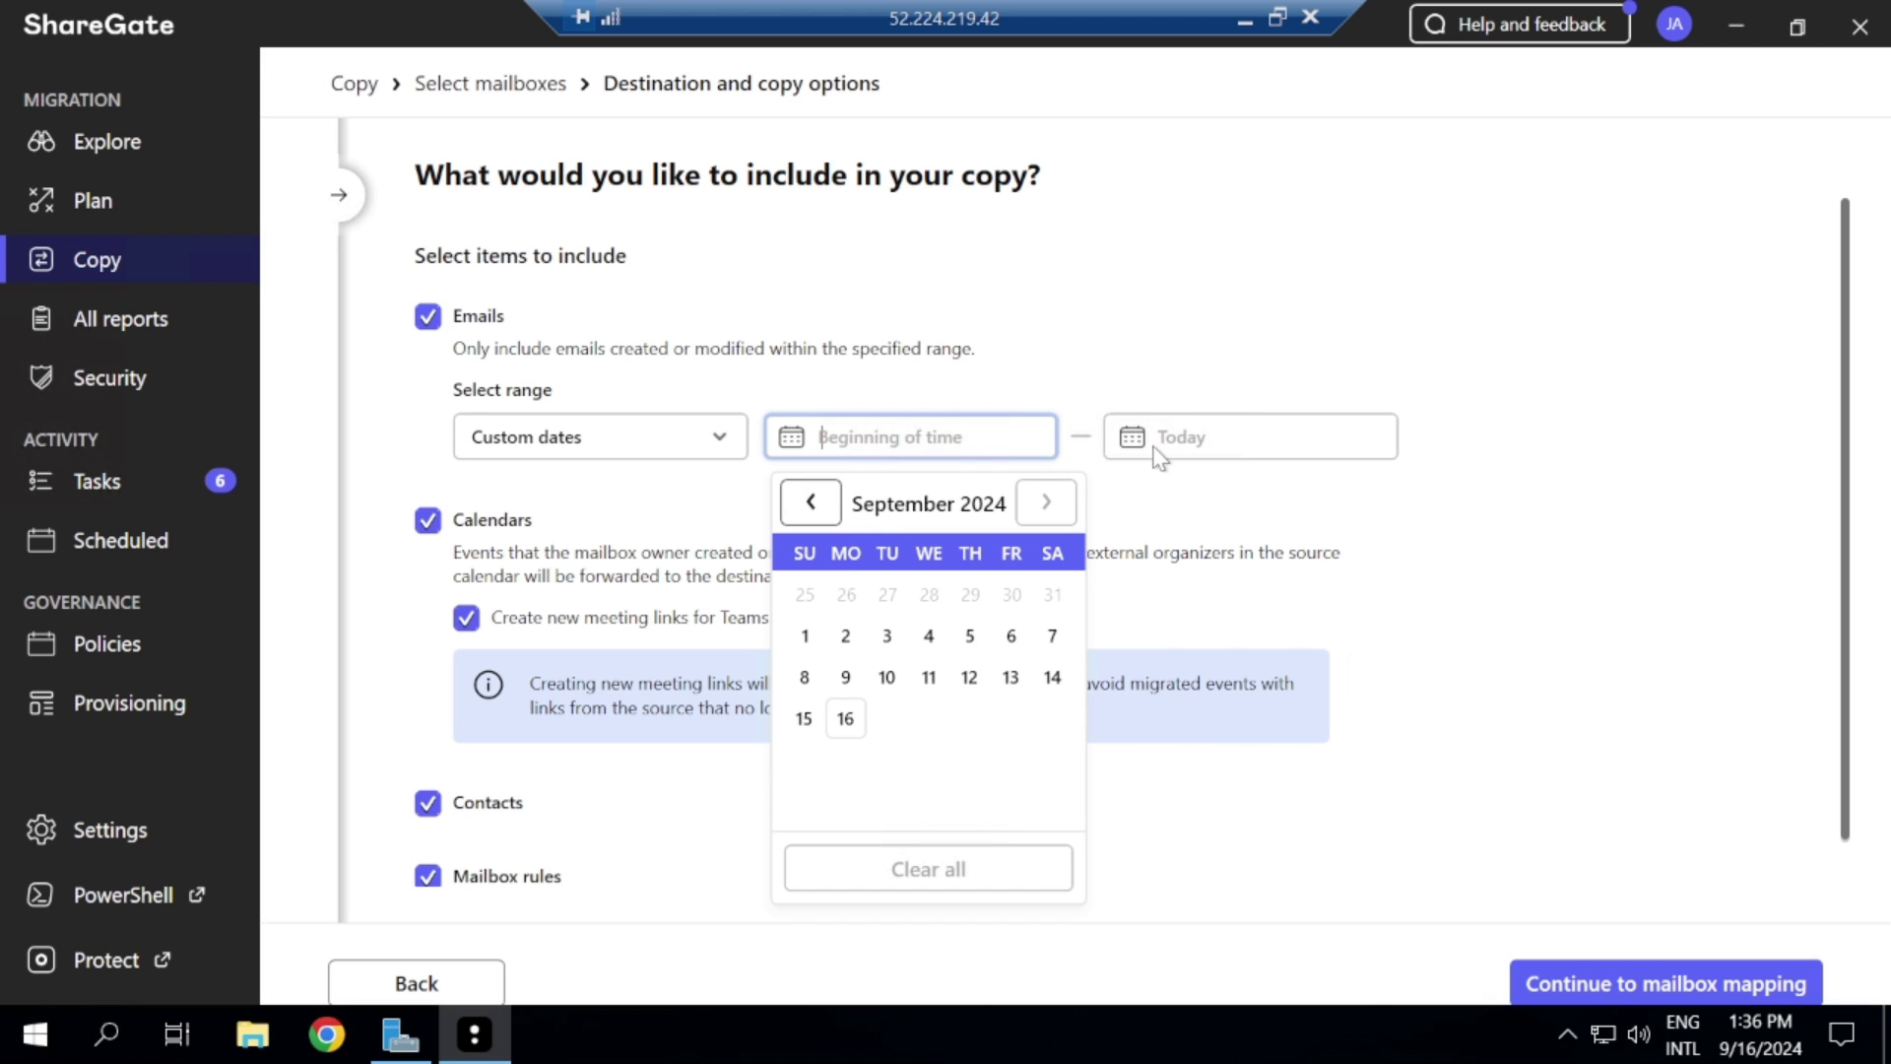
left_click(811, 503)
left_click(810, 502)
left_click(810, 502)
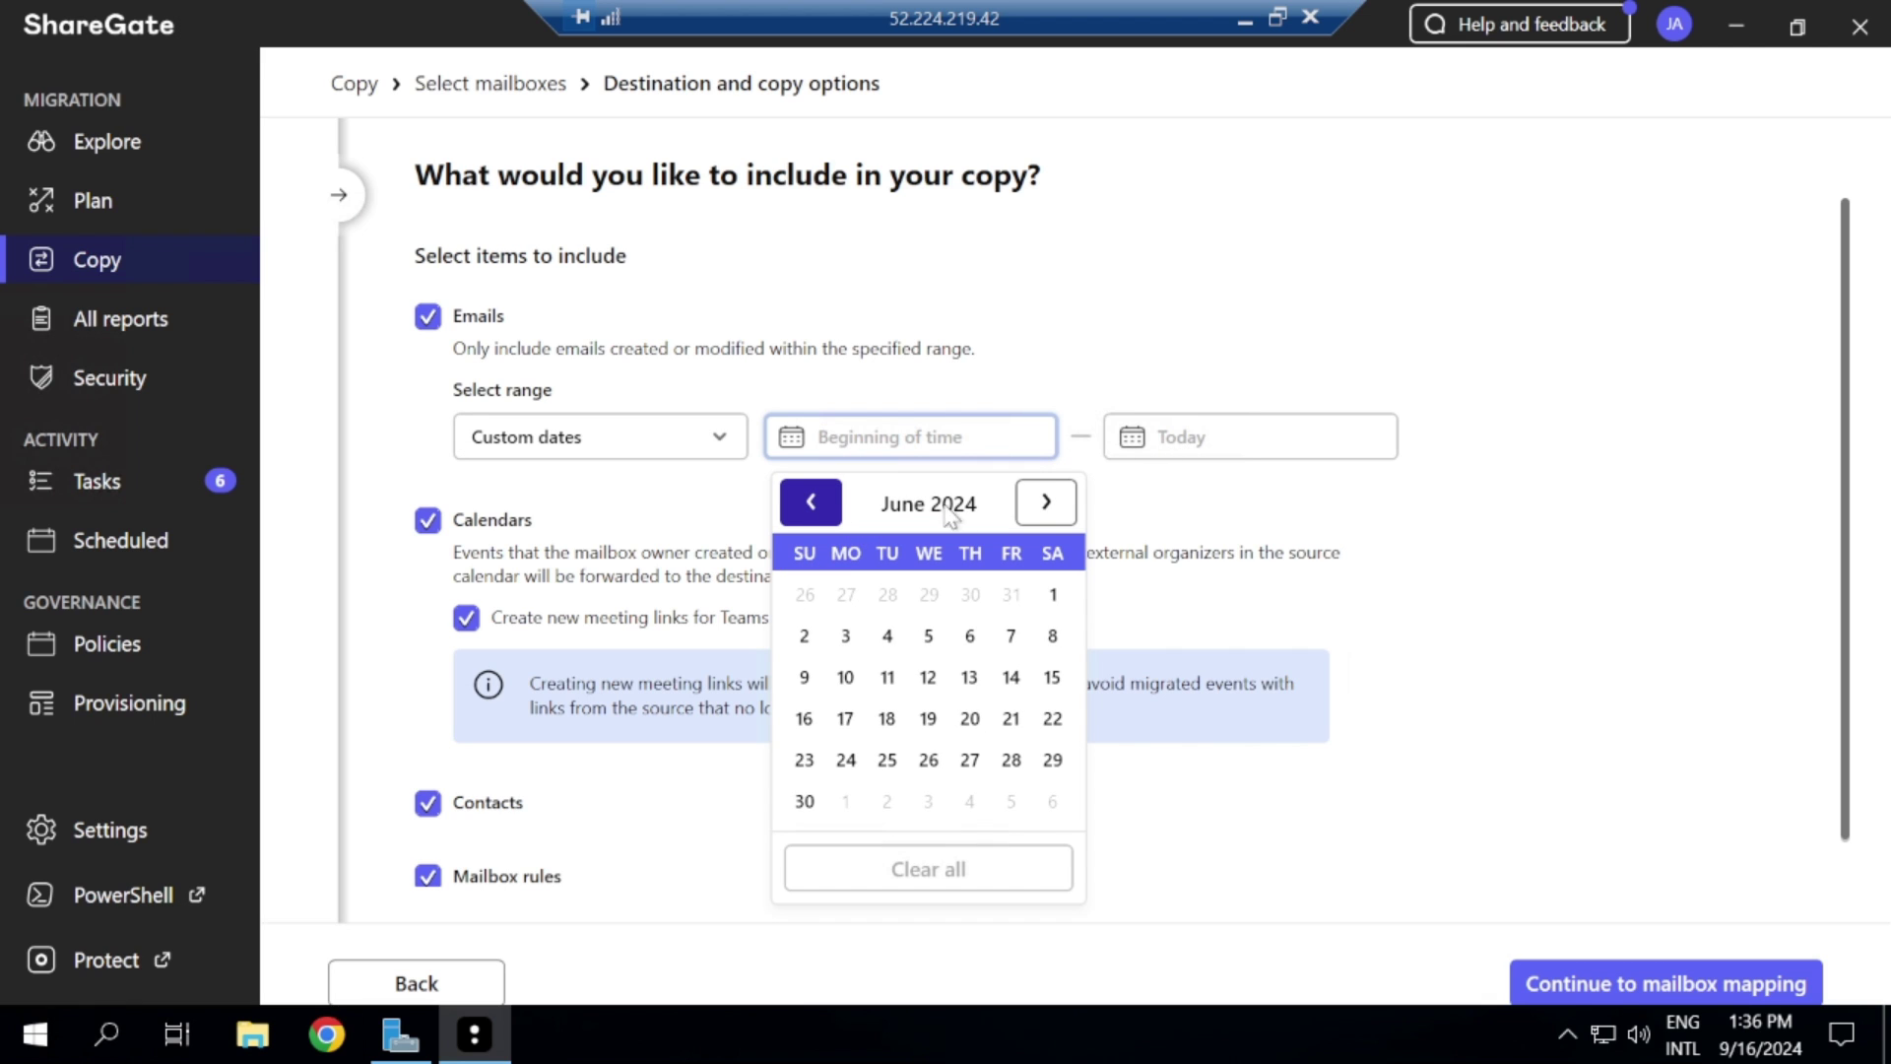
left_click(939, 508)
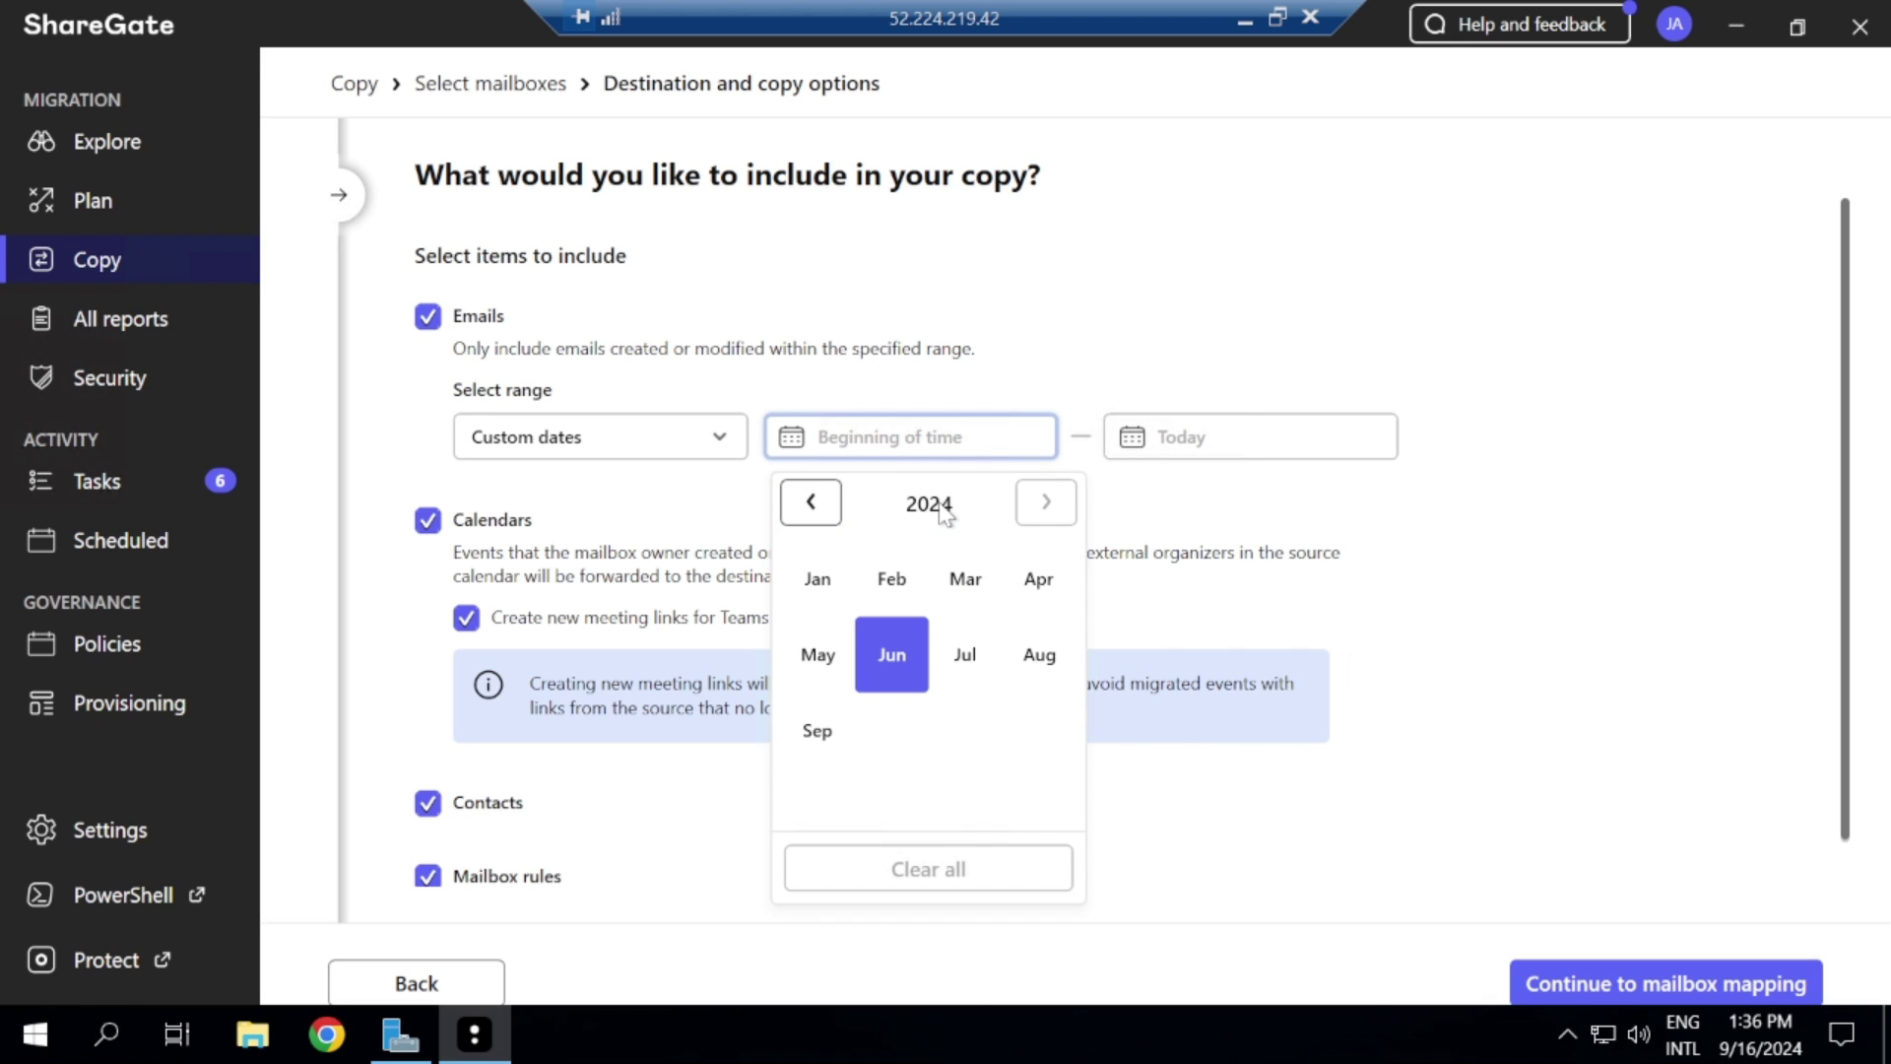
left_click(825, 584)
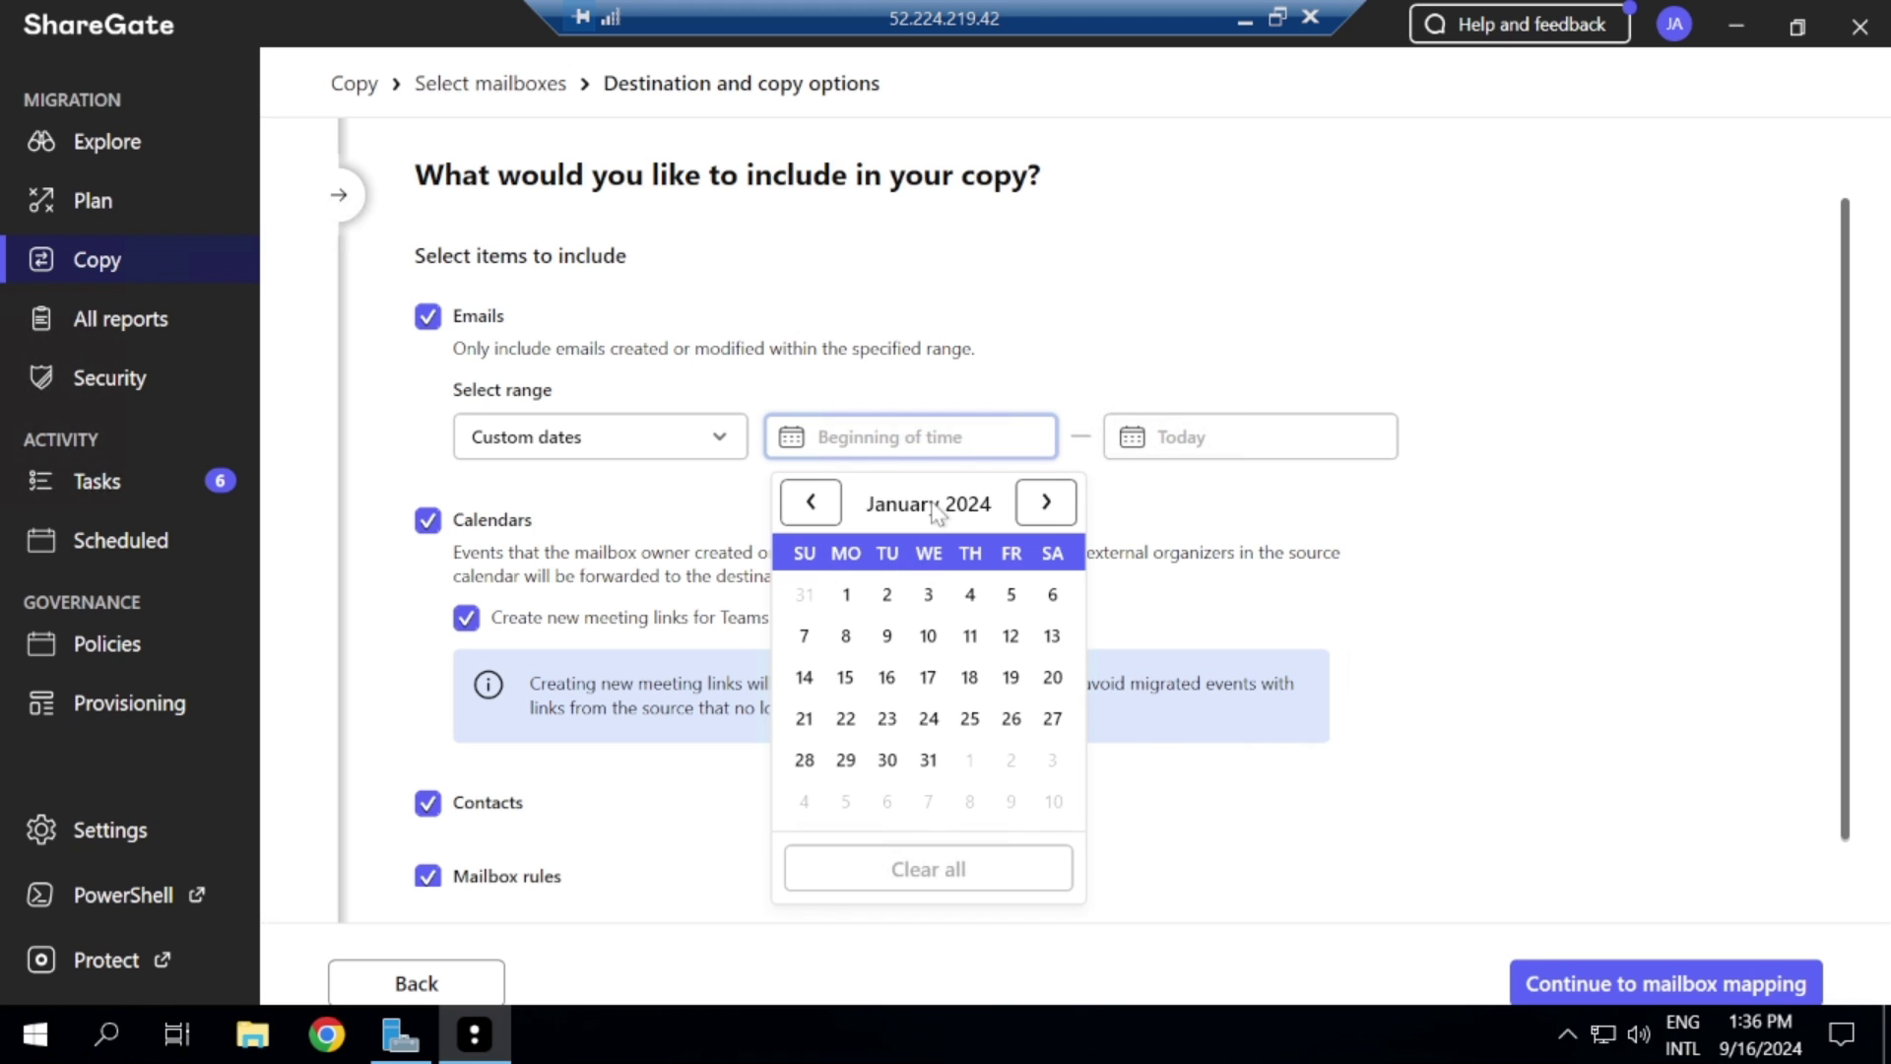
left_click(729, 445)
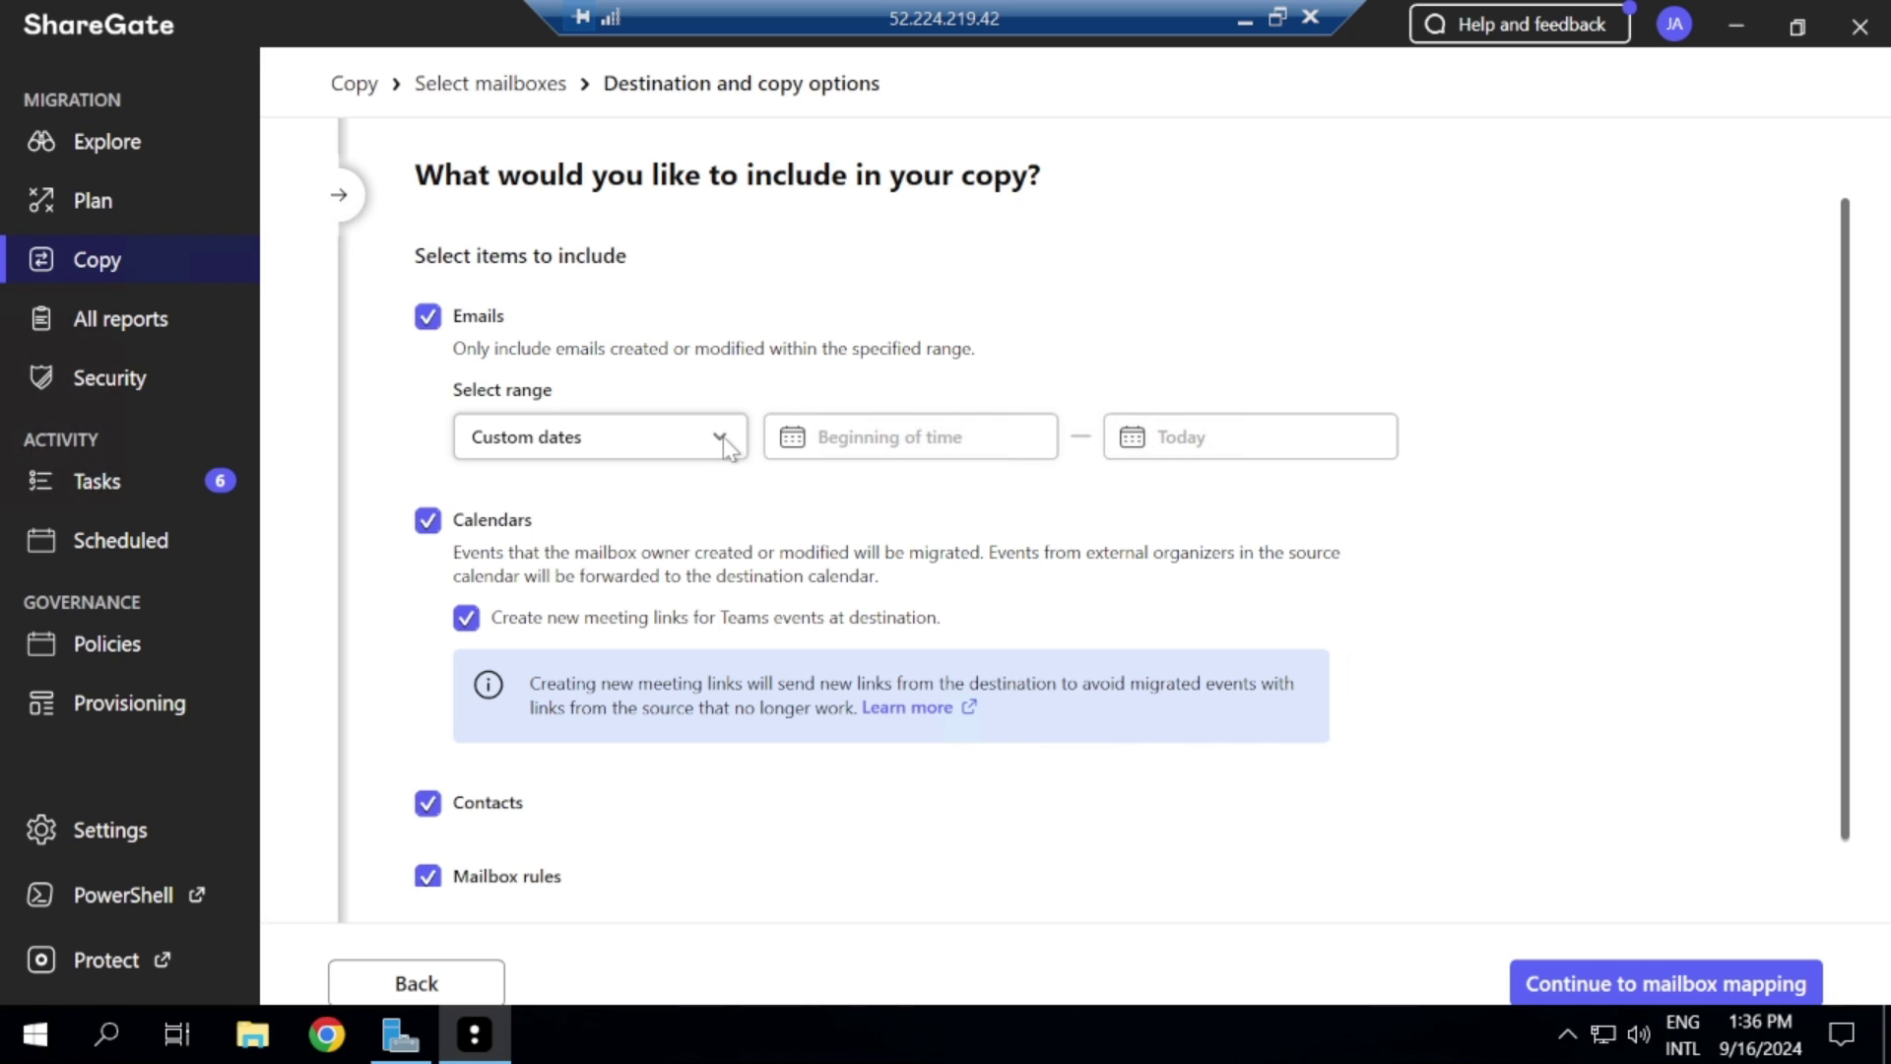
left_click(721, 439)
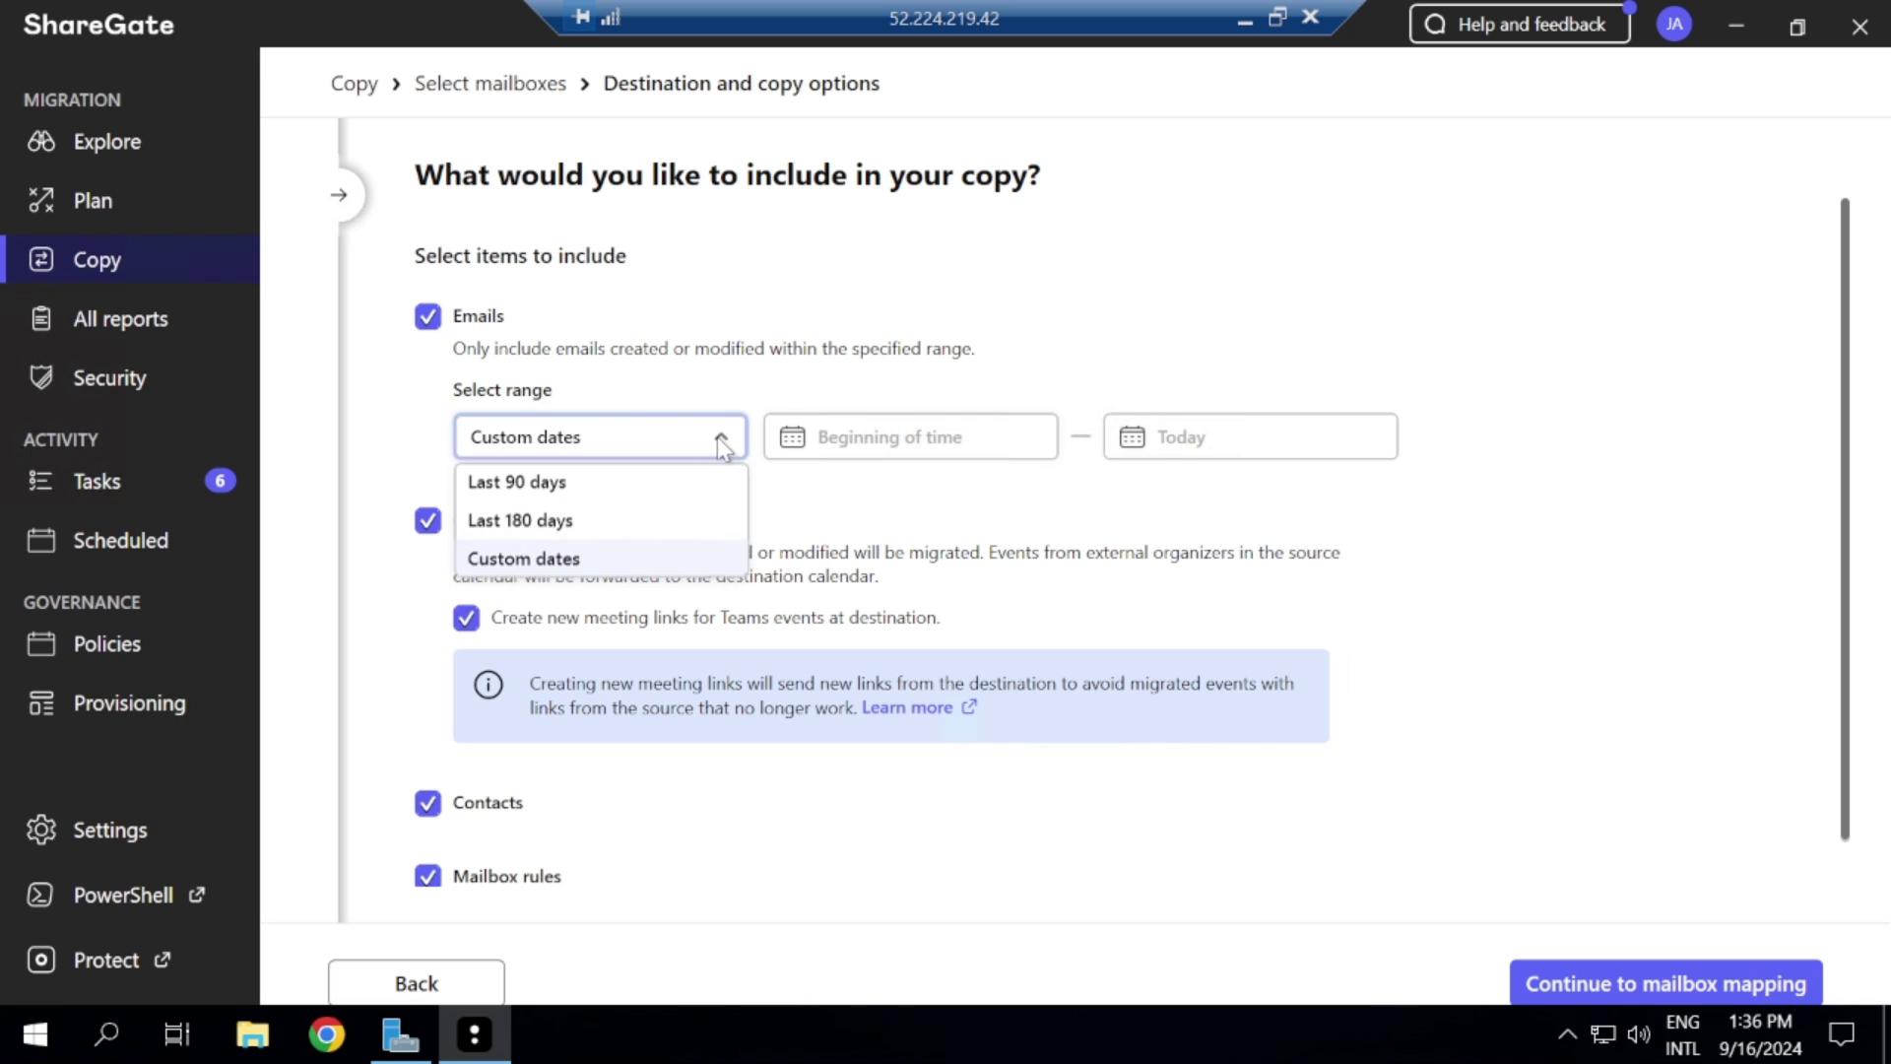
left_click(598, 522)
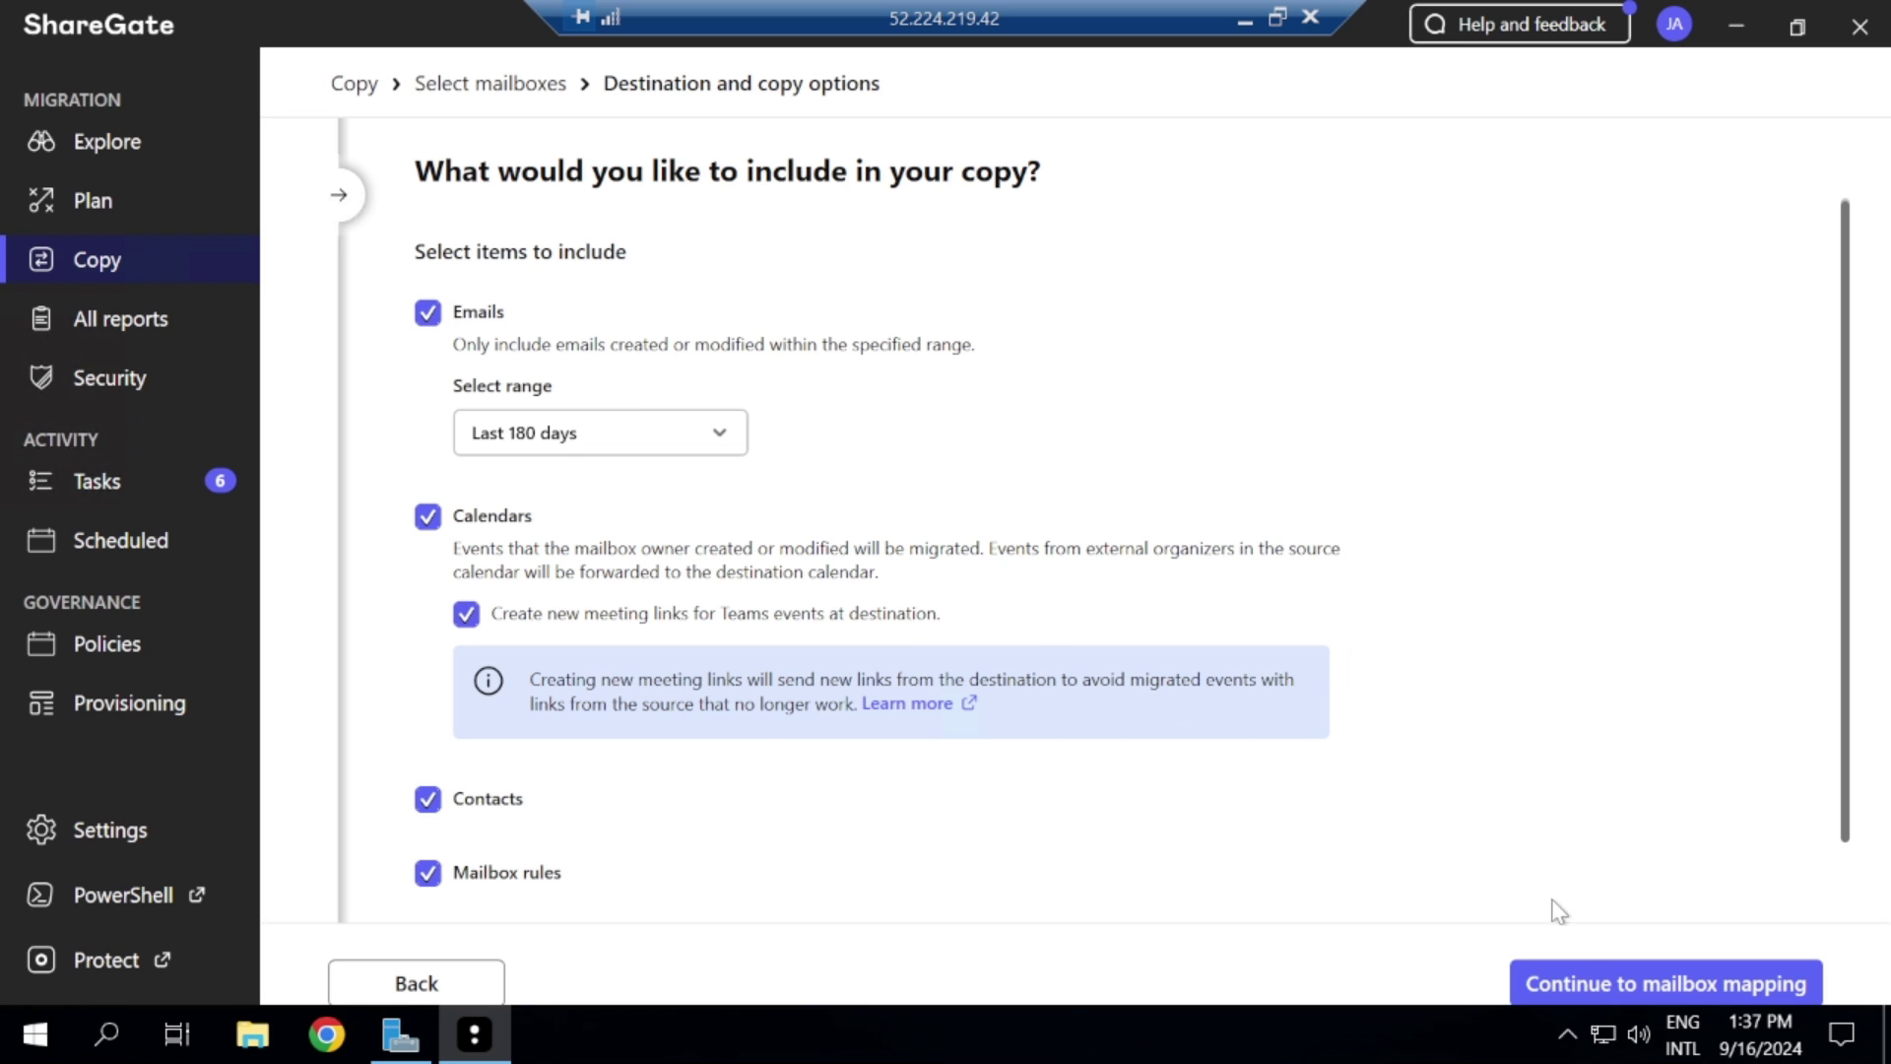
Step: Show and scroll the Pillars Concepts Inbox in Outlook, then return to ShareGate
left_click(1245, 19)
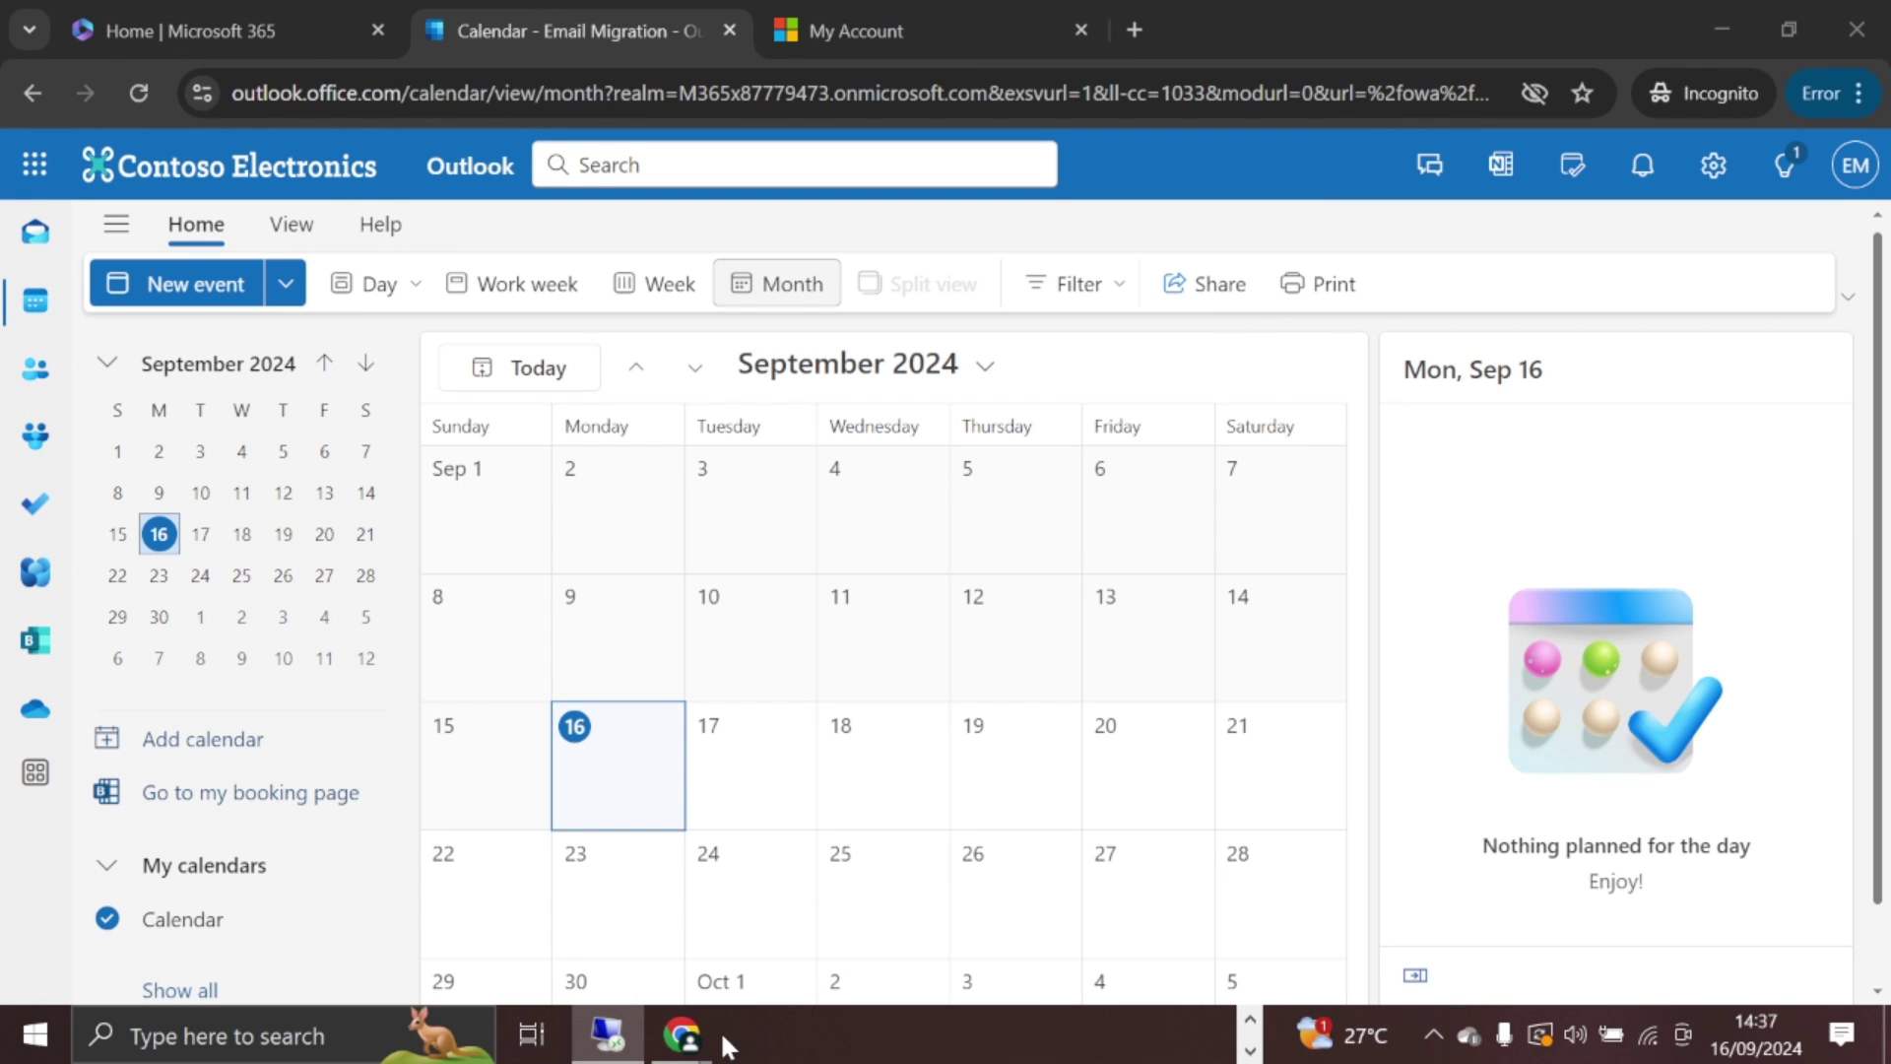
mouse_move(689, 1043)
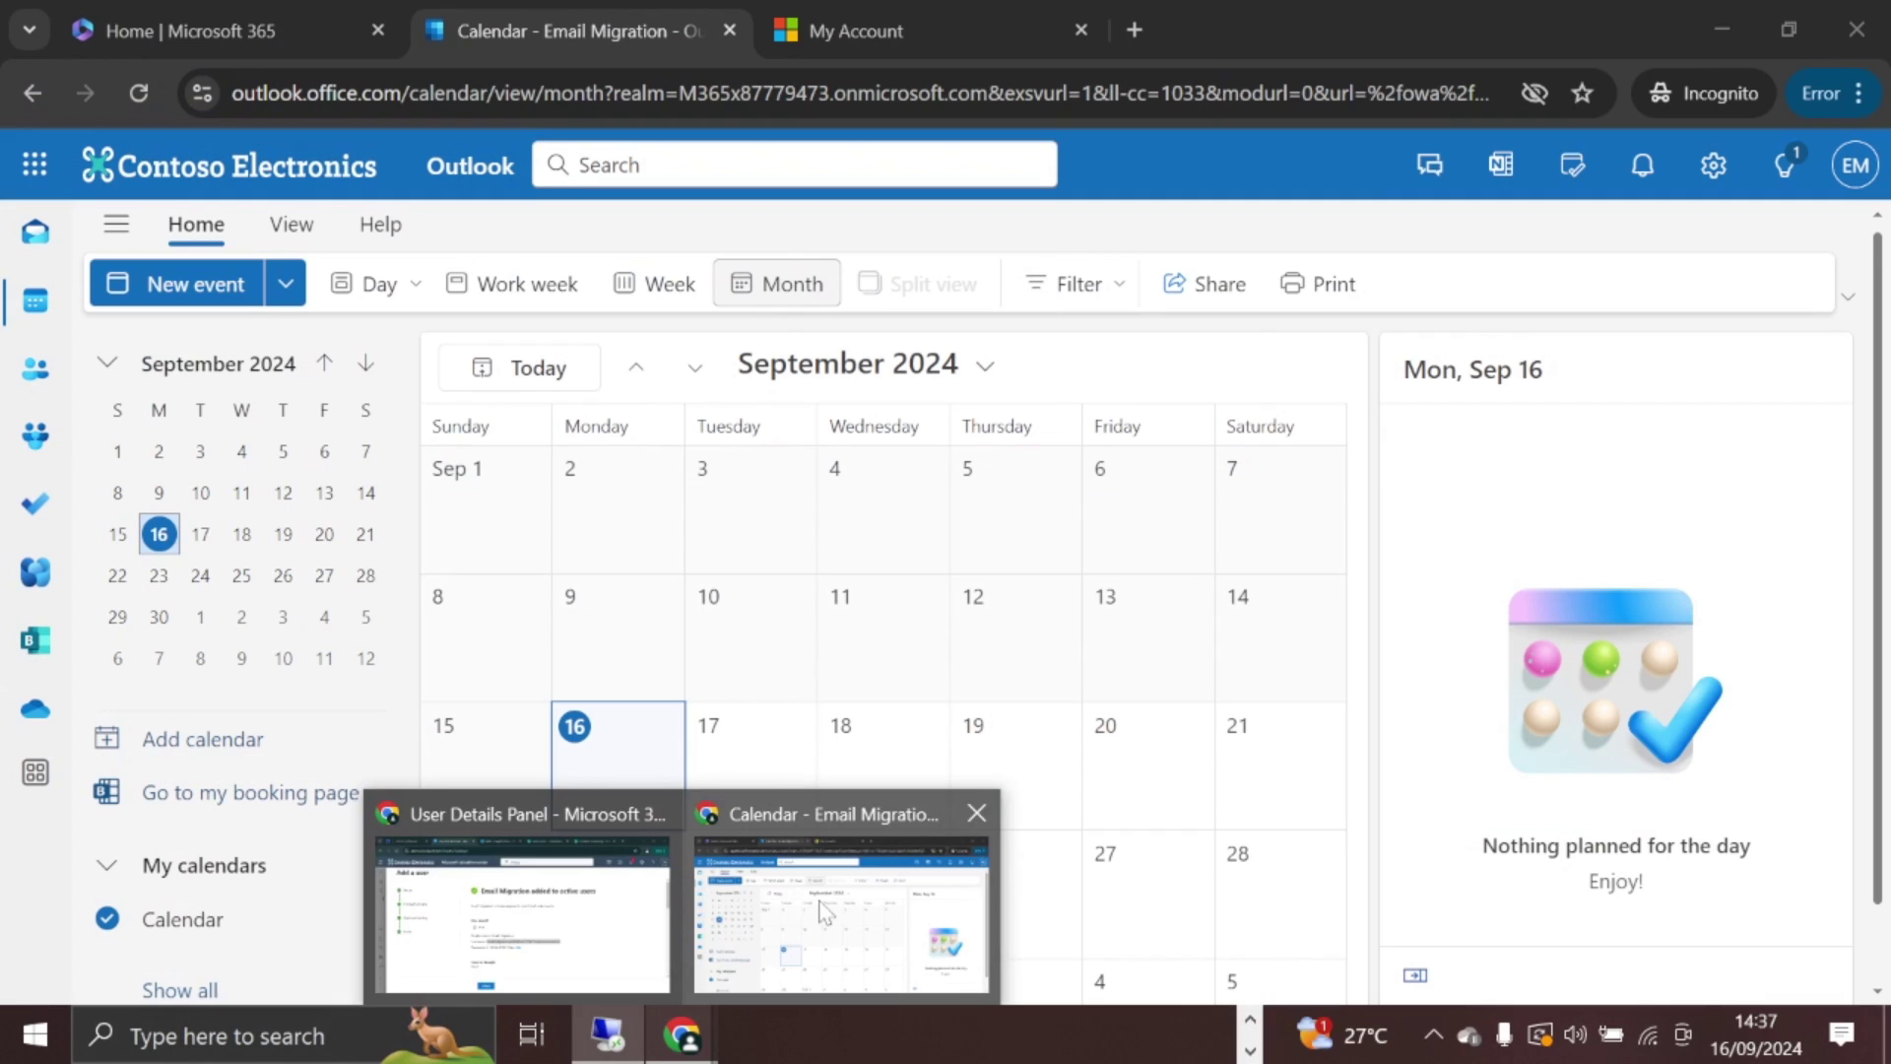
left_click(833, 911)
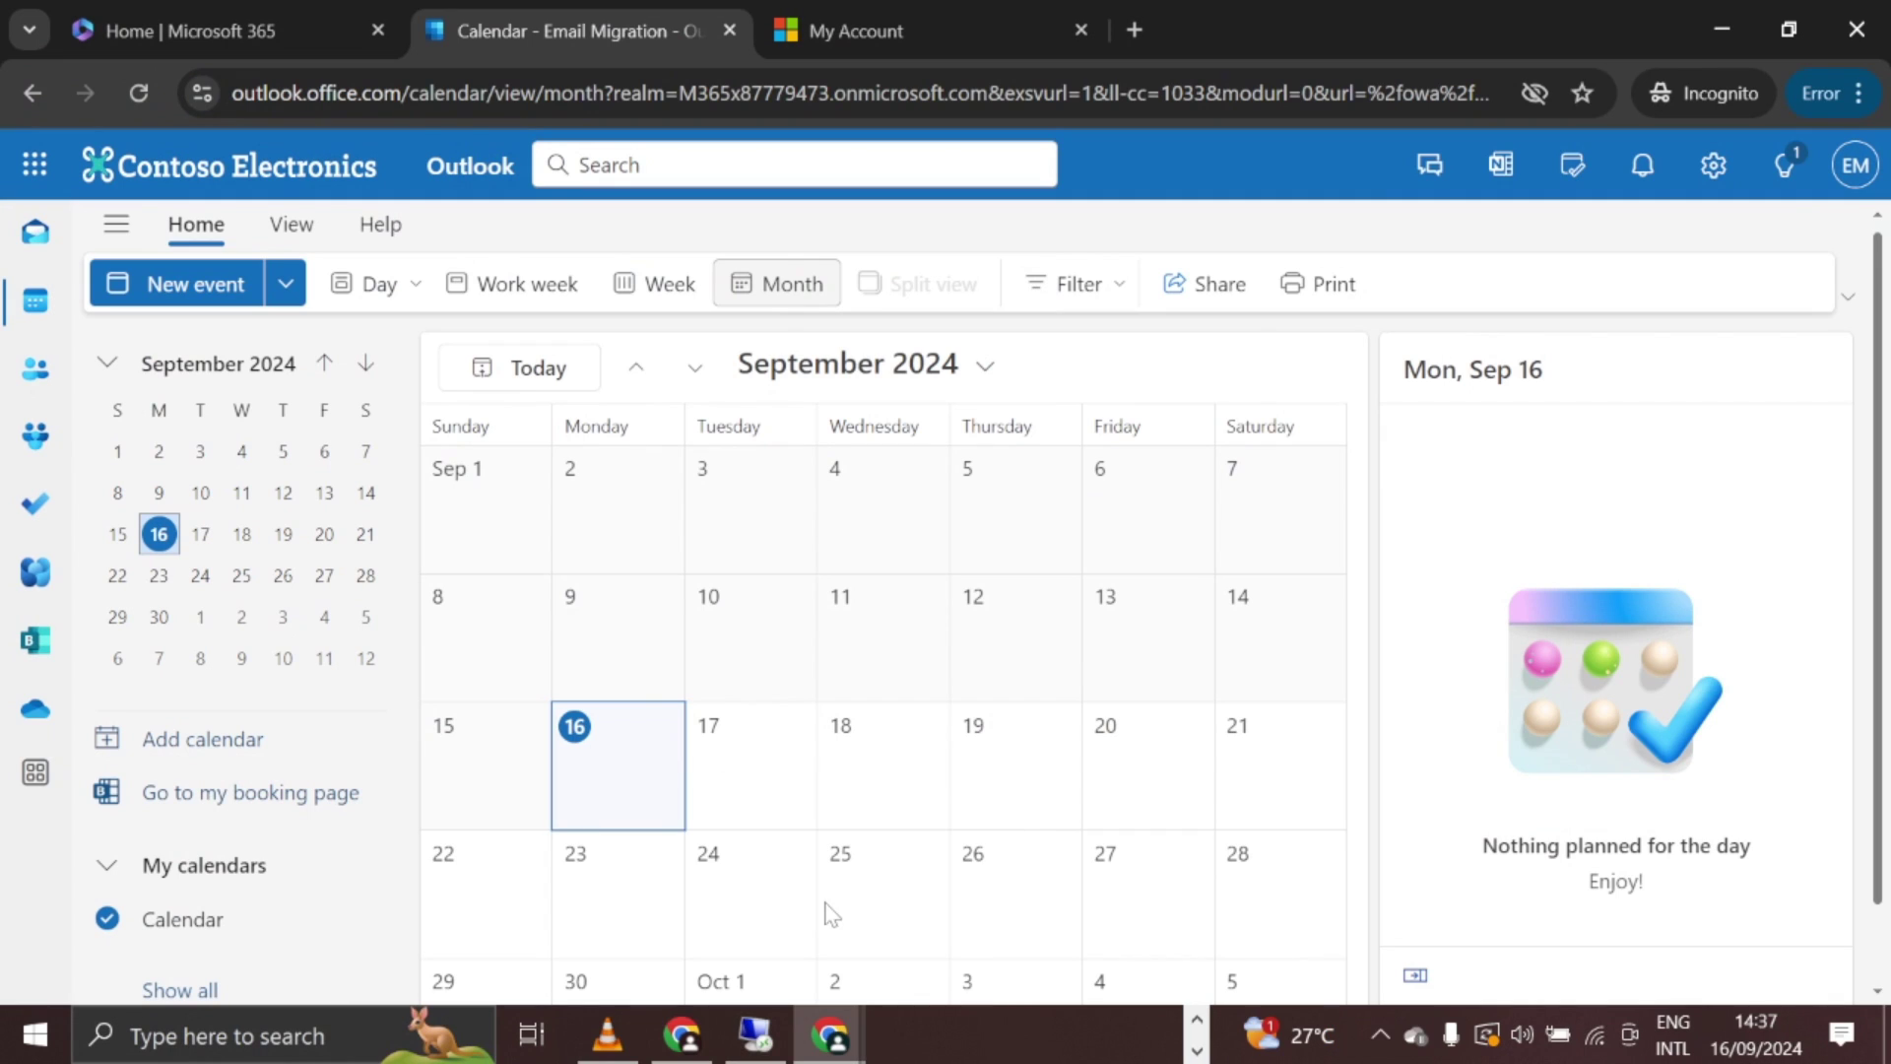
left_click(36, 244)
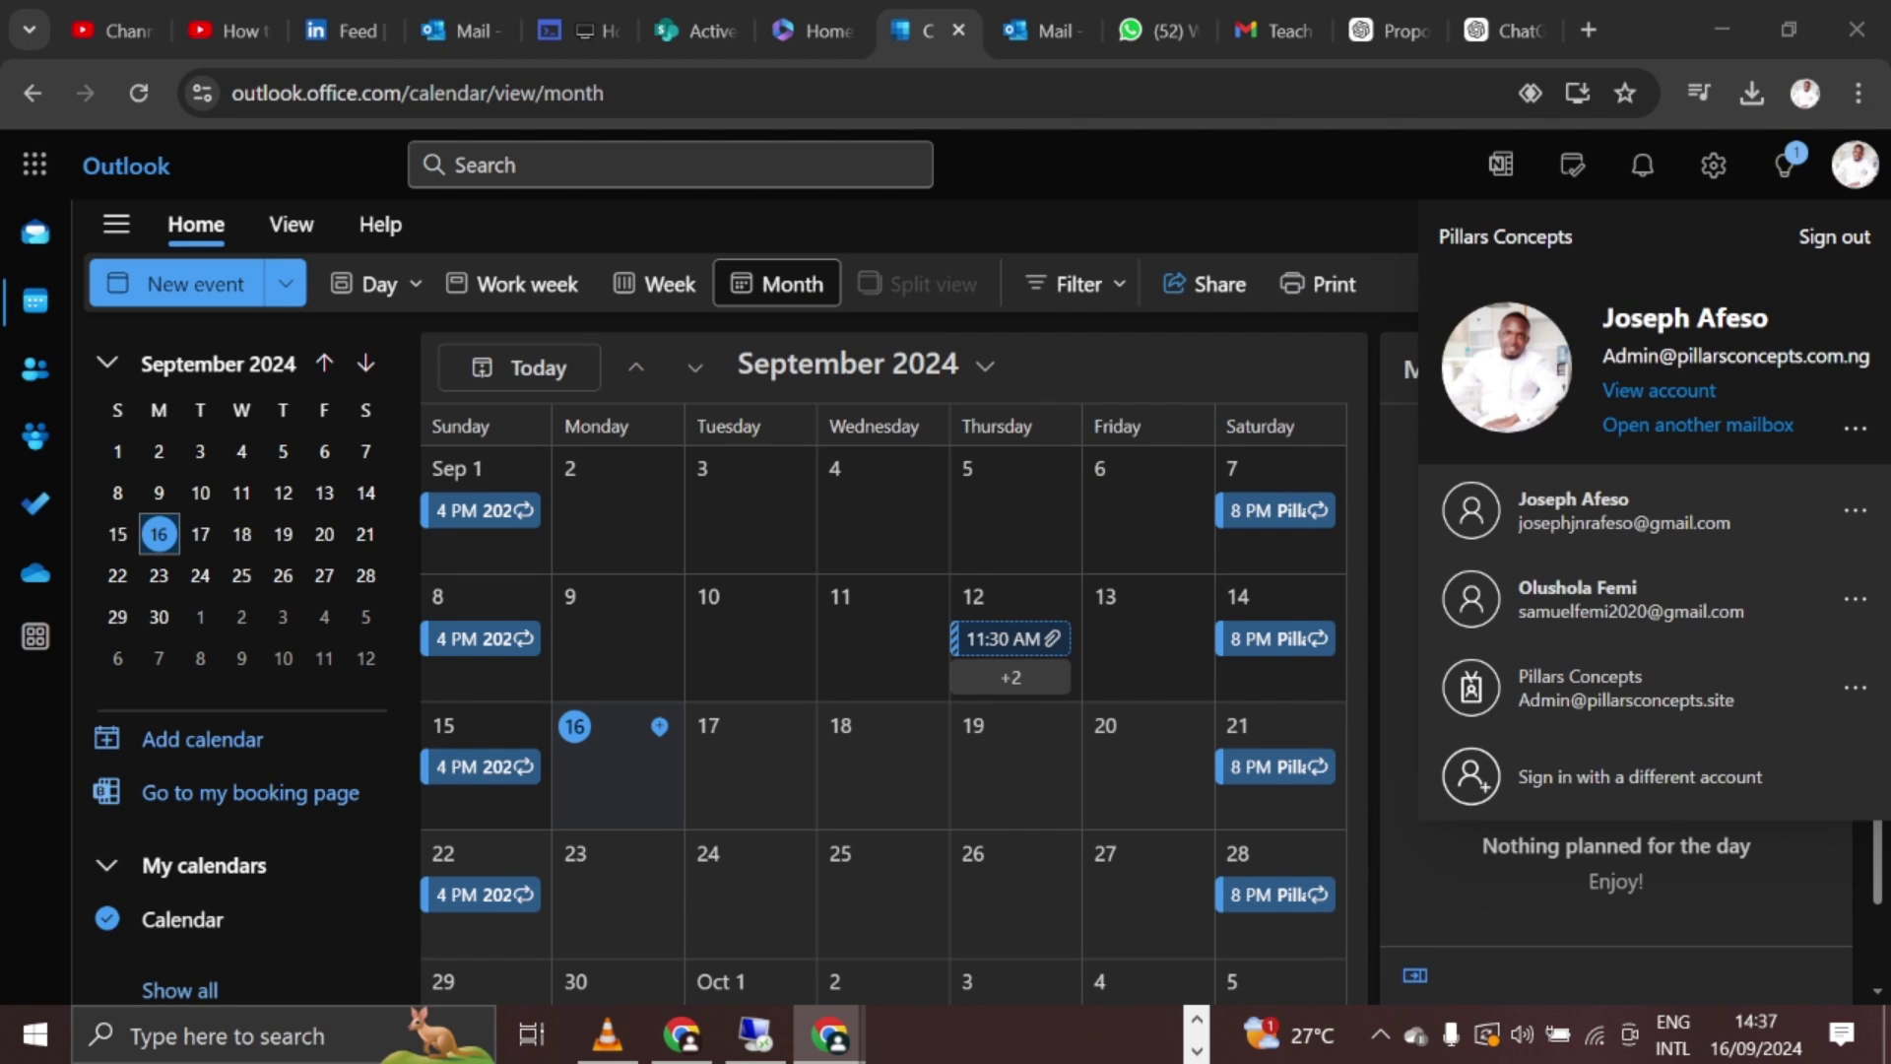
left_click(36, 232)
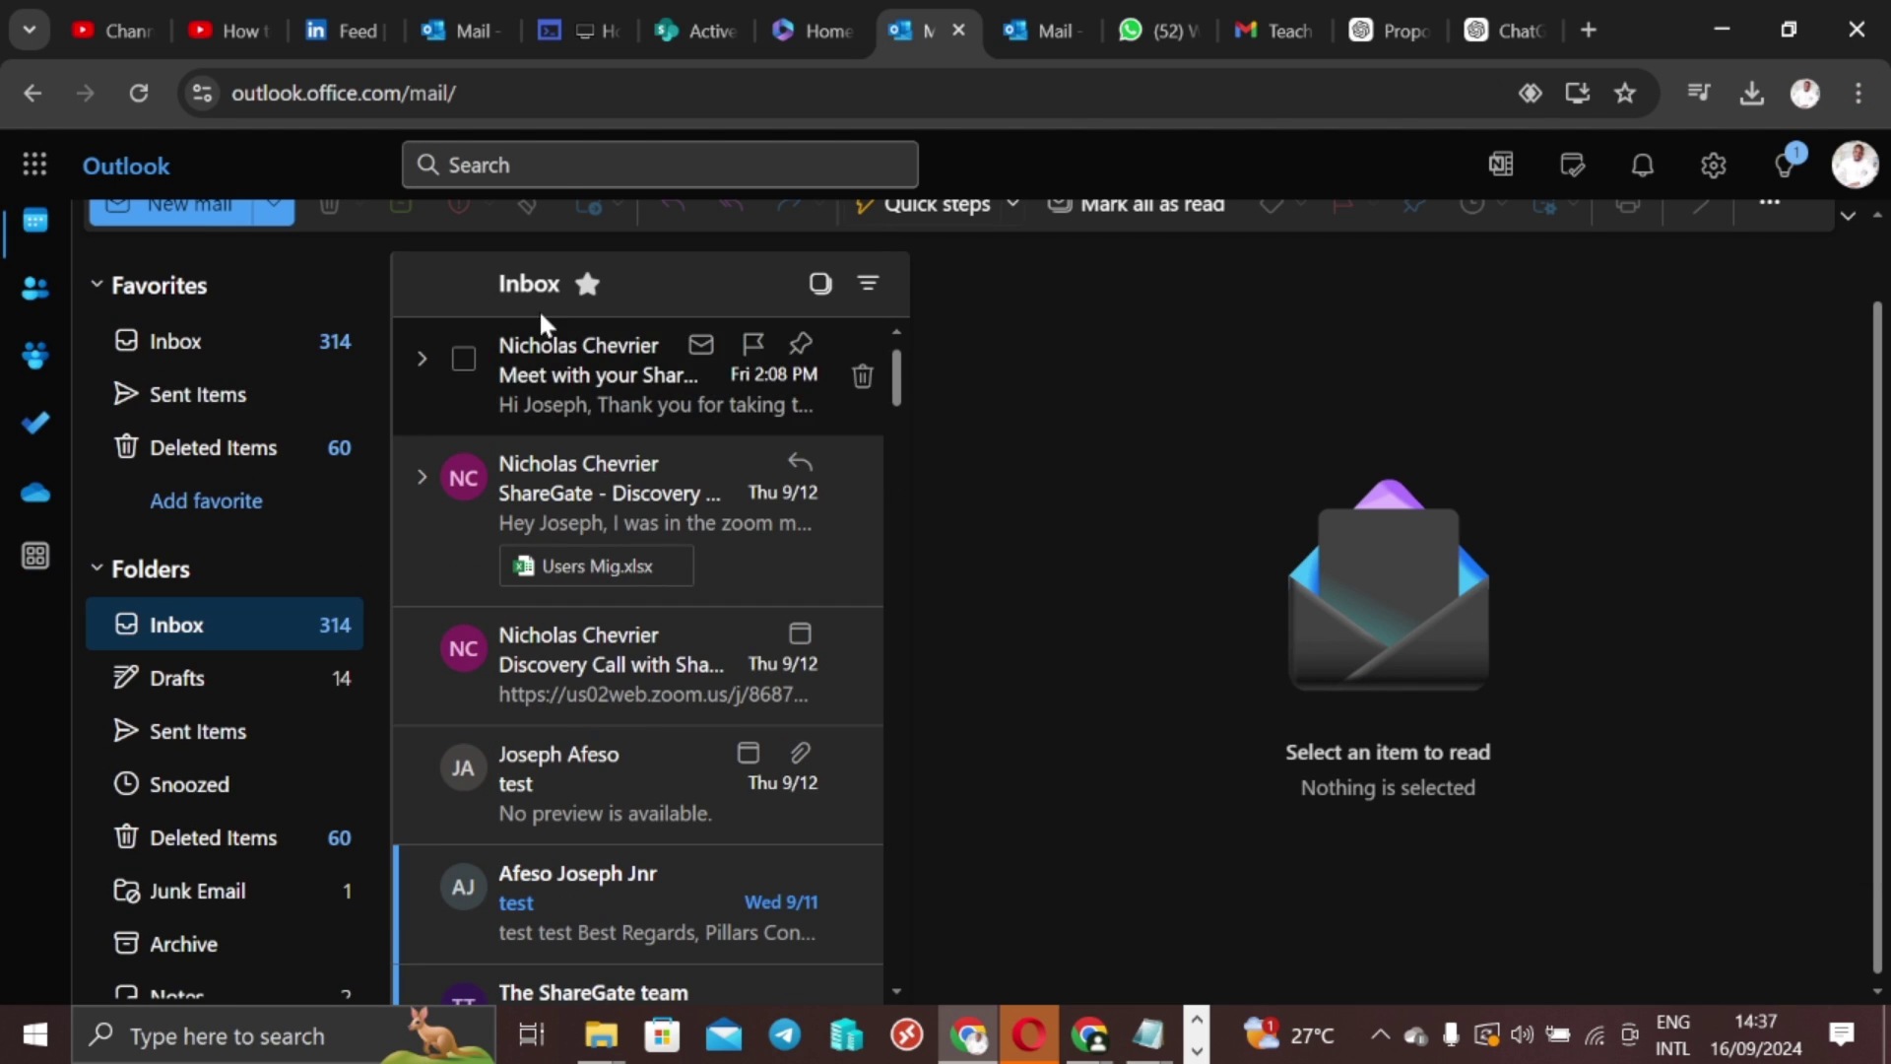
scroll(577, 784, "down", 4)
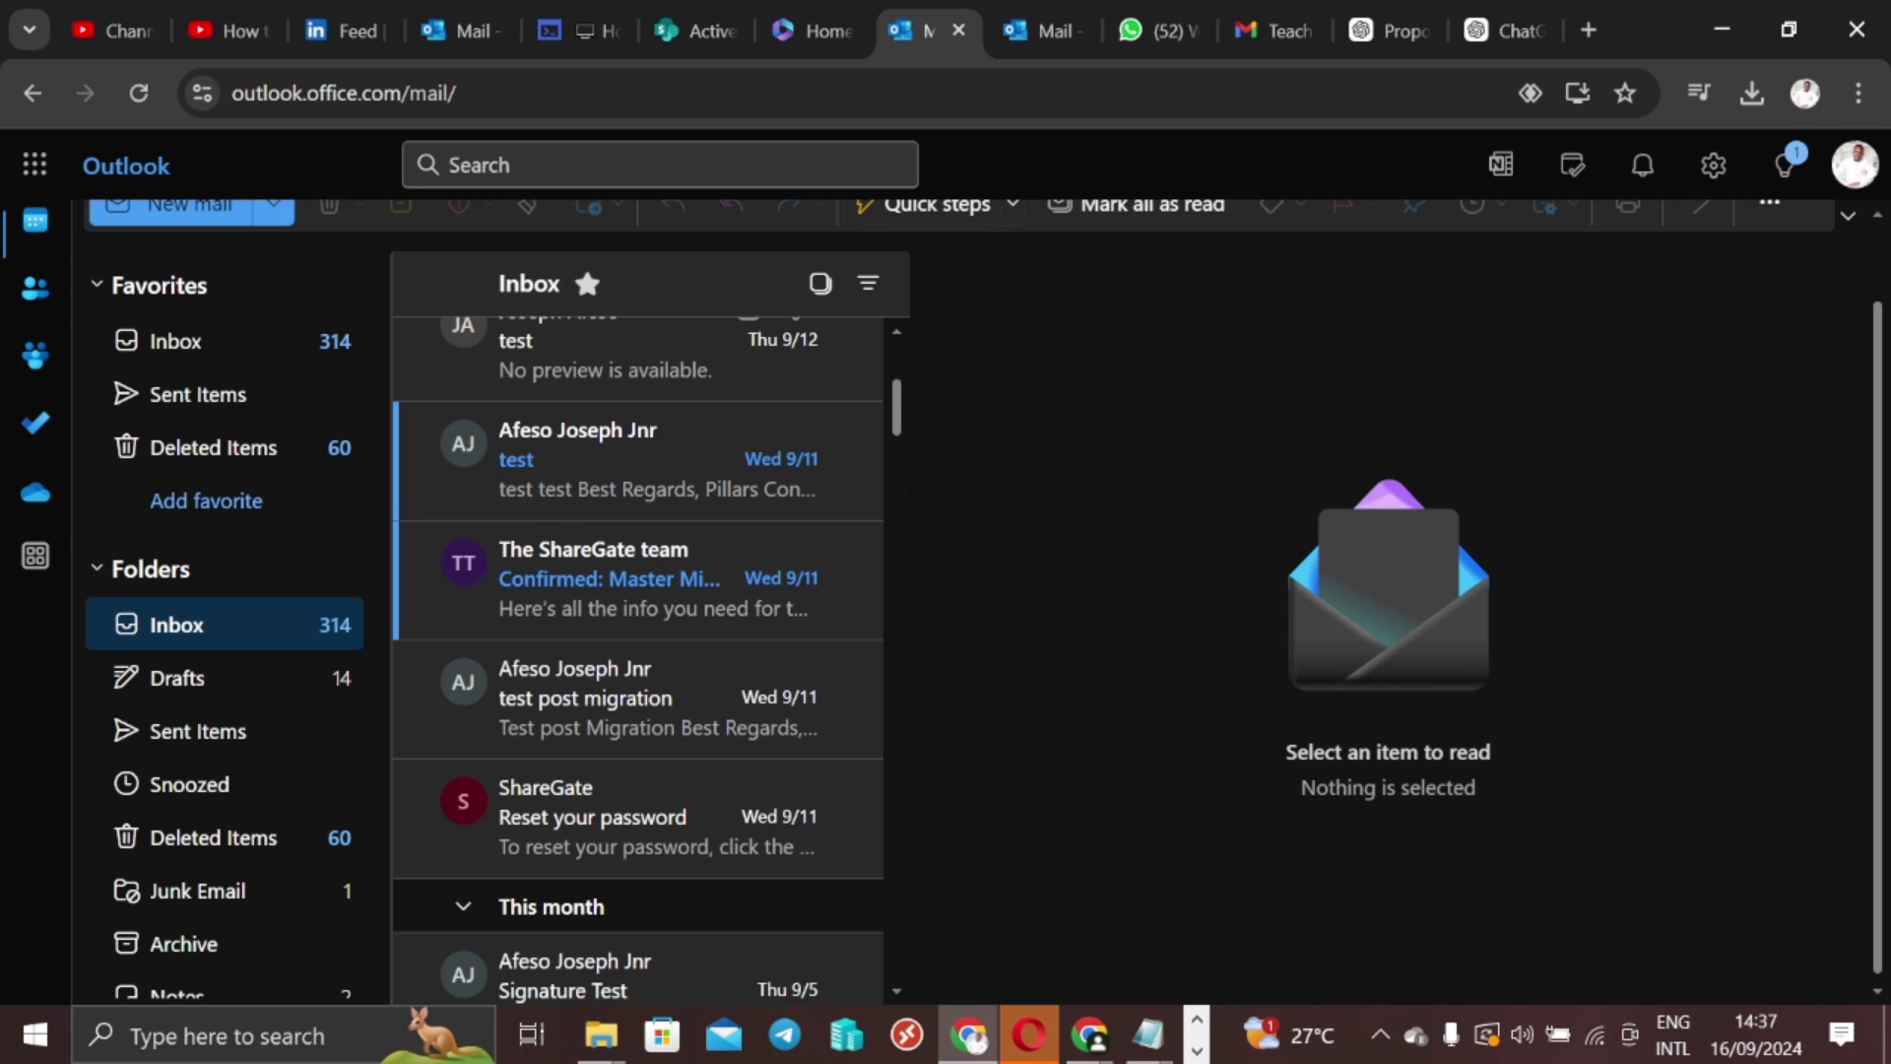
key("super+e")
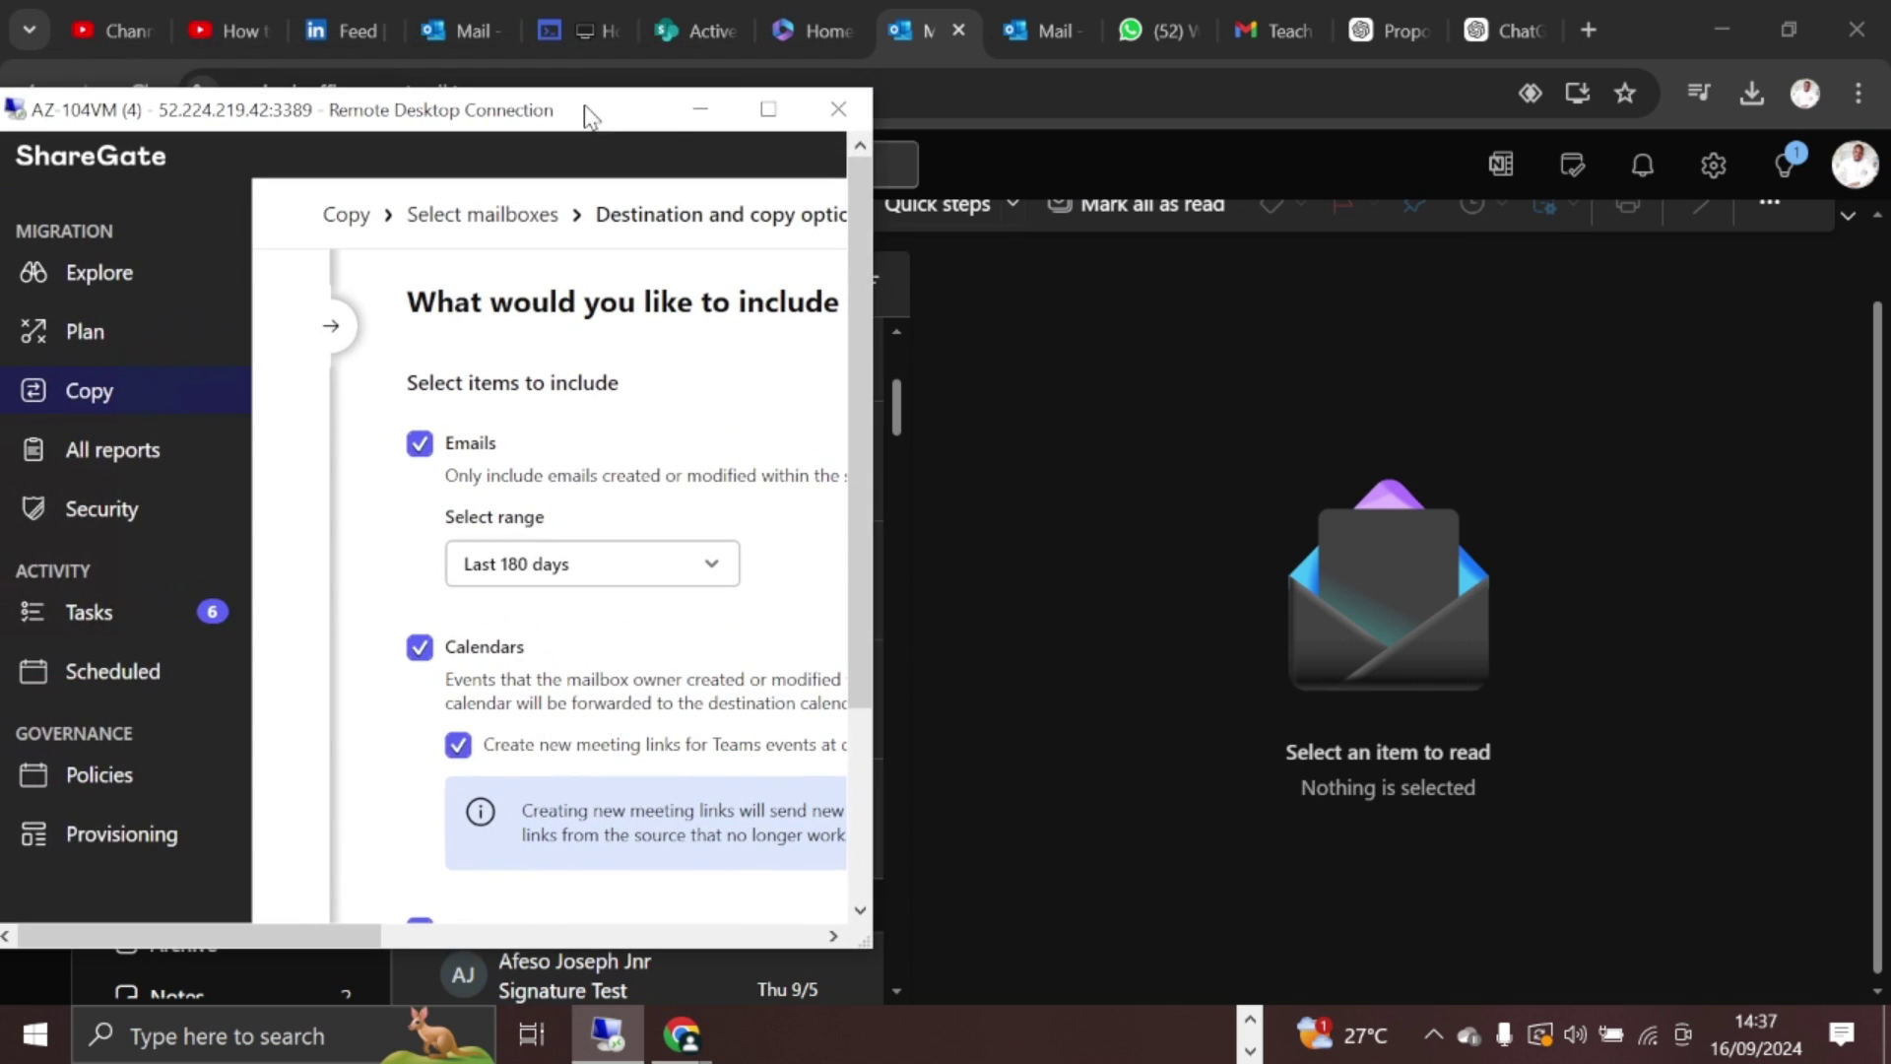
Step: Maximize the remote session, continue to mailbox mapping and acknowledge the reapplied previous mapping
double_click(783, 118)
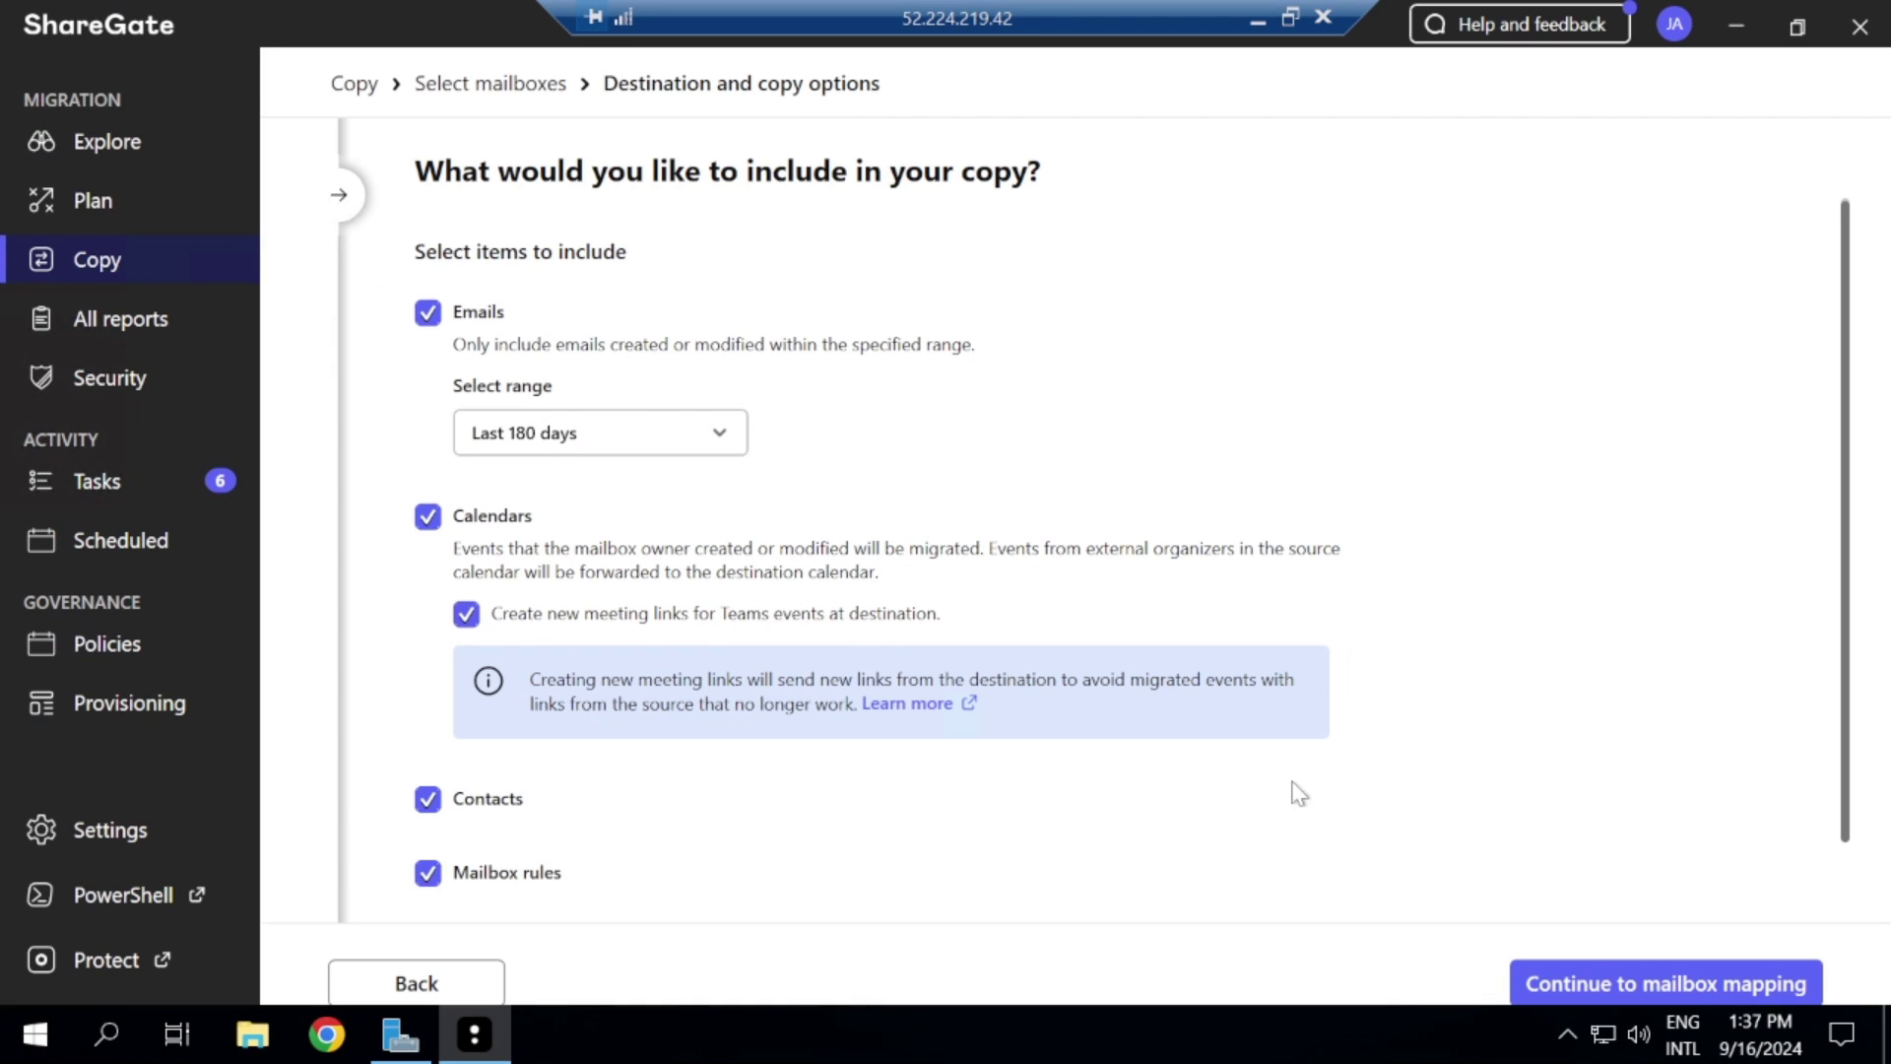
left_click(1674, 987)
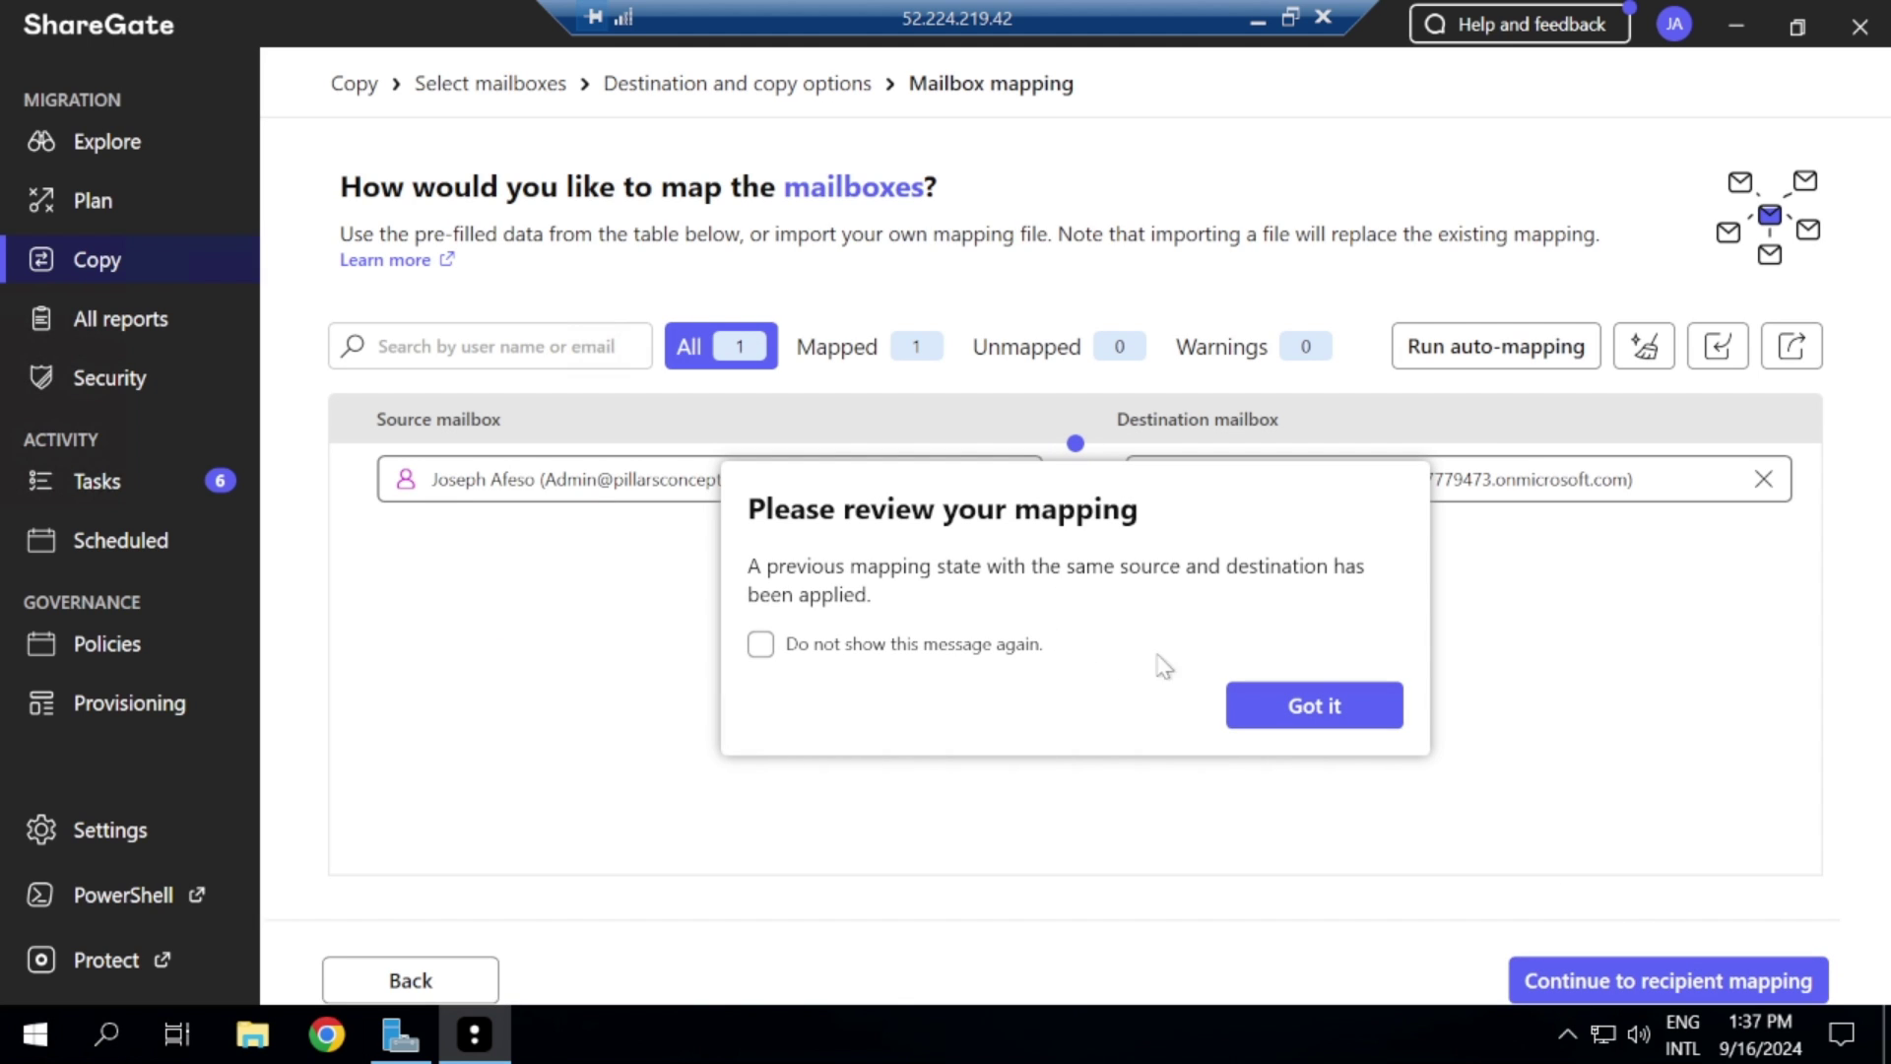
left_click(1264, 686)
left_click(1323, 709)
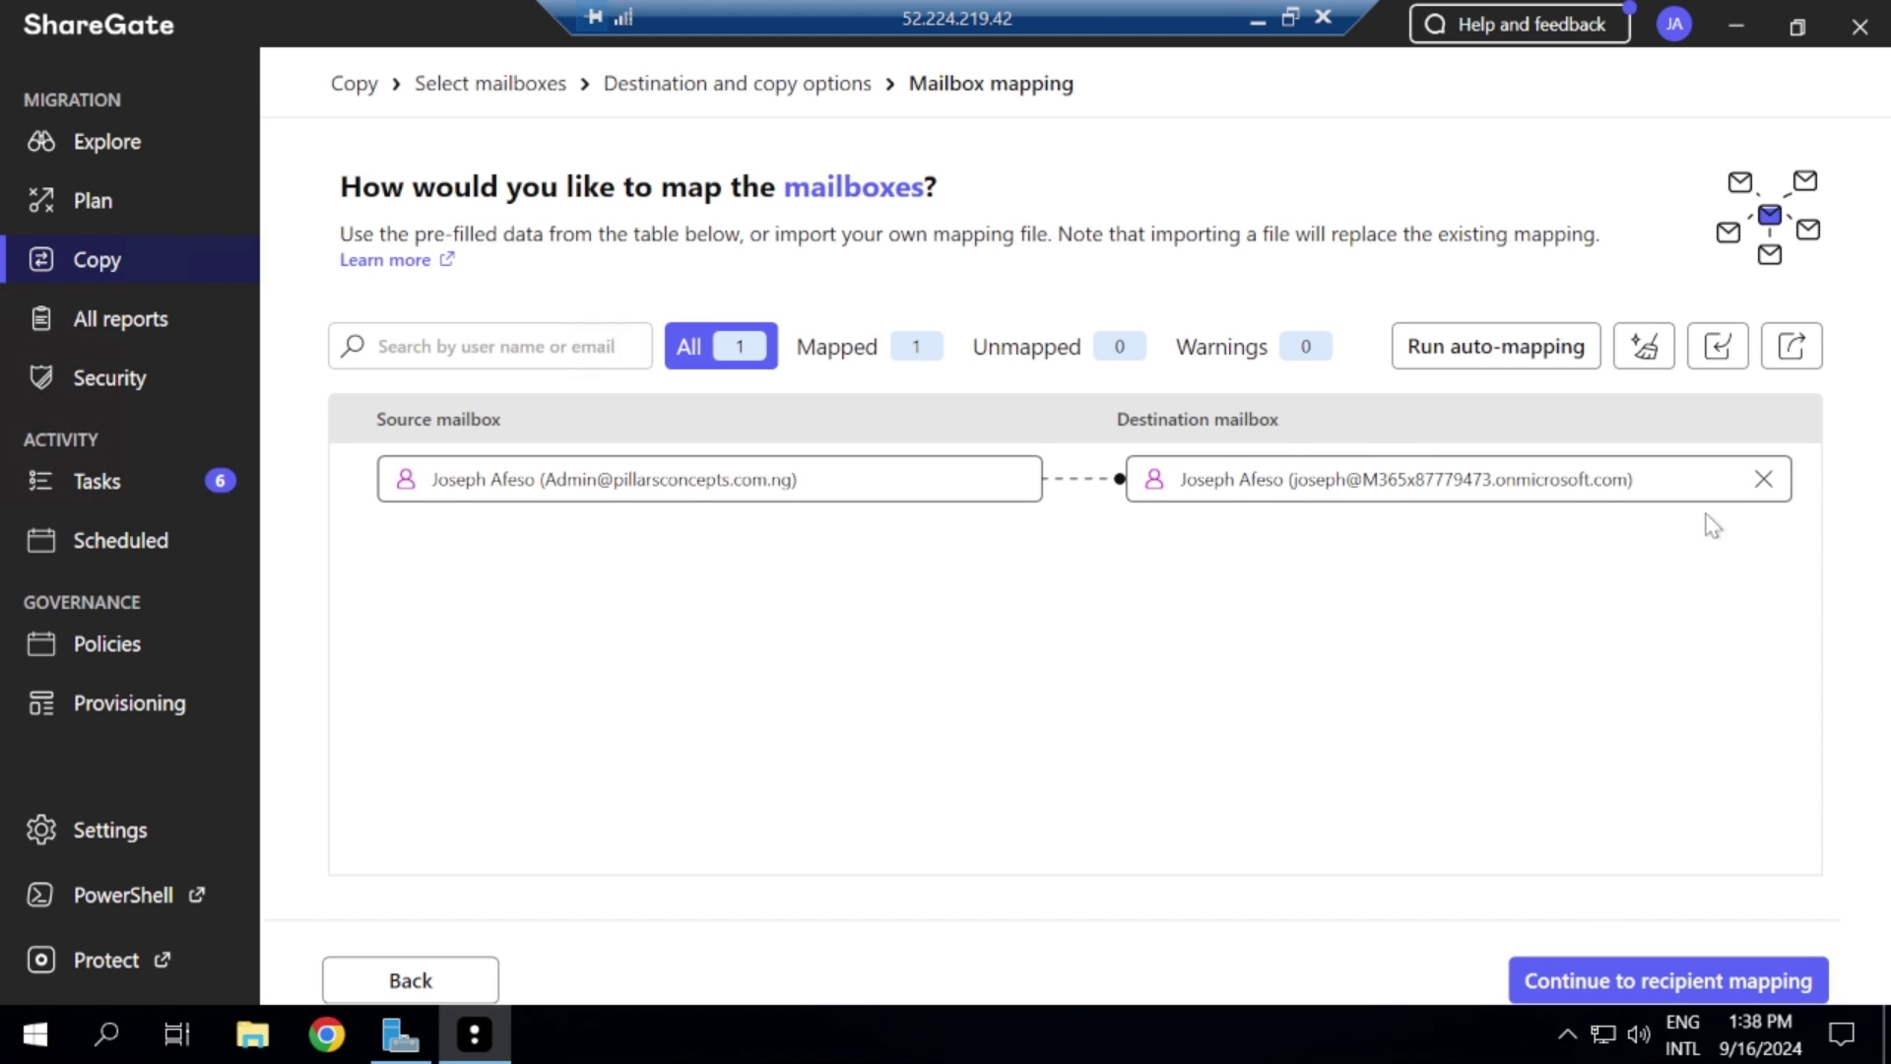
Step: Replace the source mailbox's destination with the Email Migration mailbox, found by searching 'emai'
left_click(1763, 480)
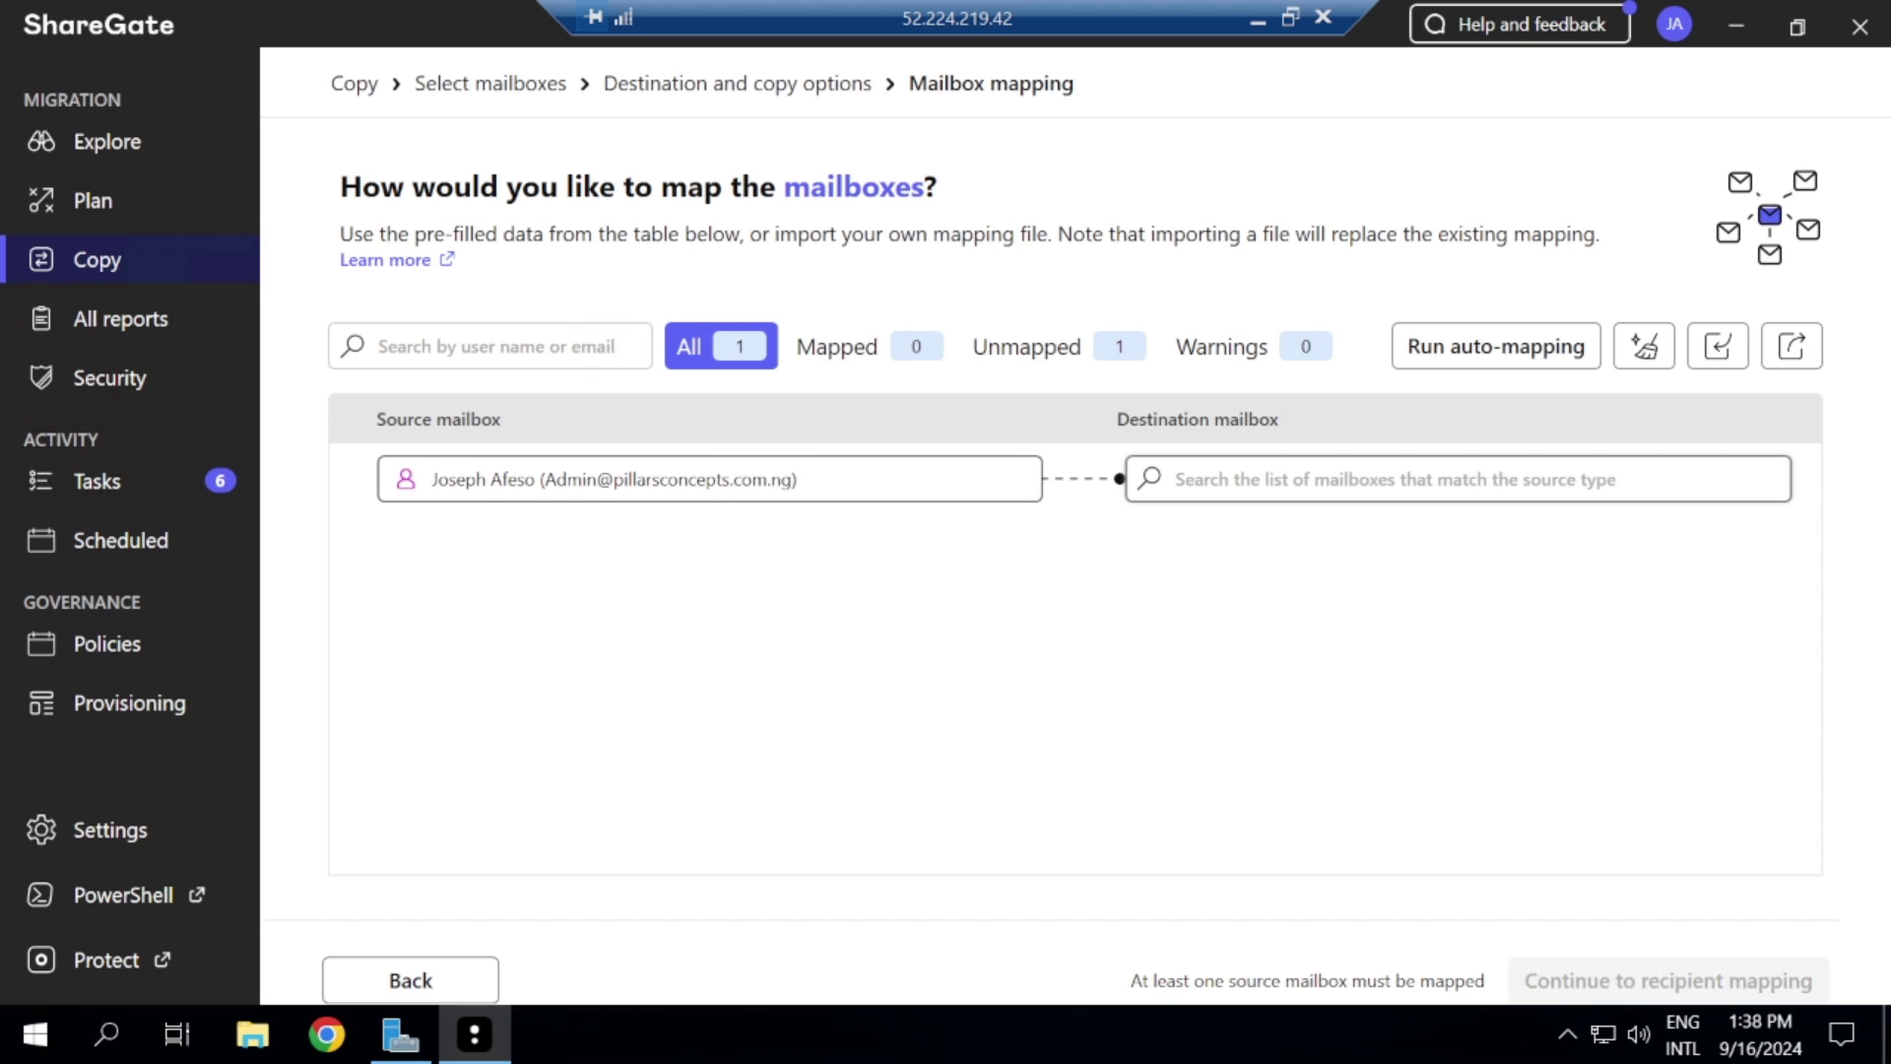
left_click(1175, 478)
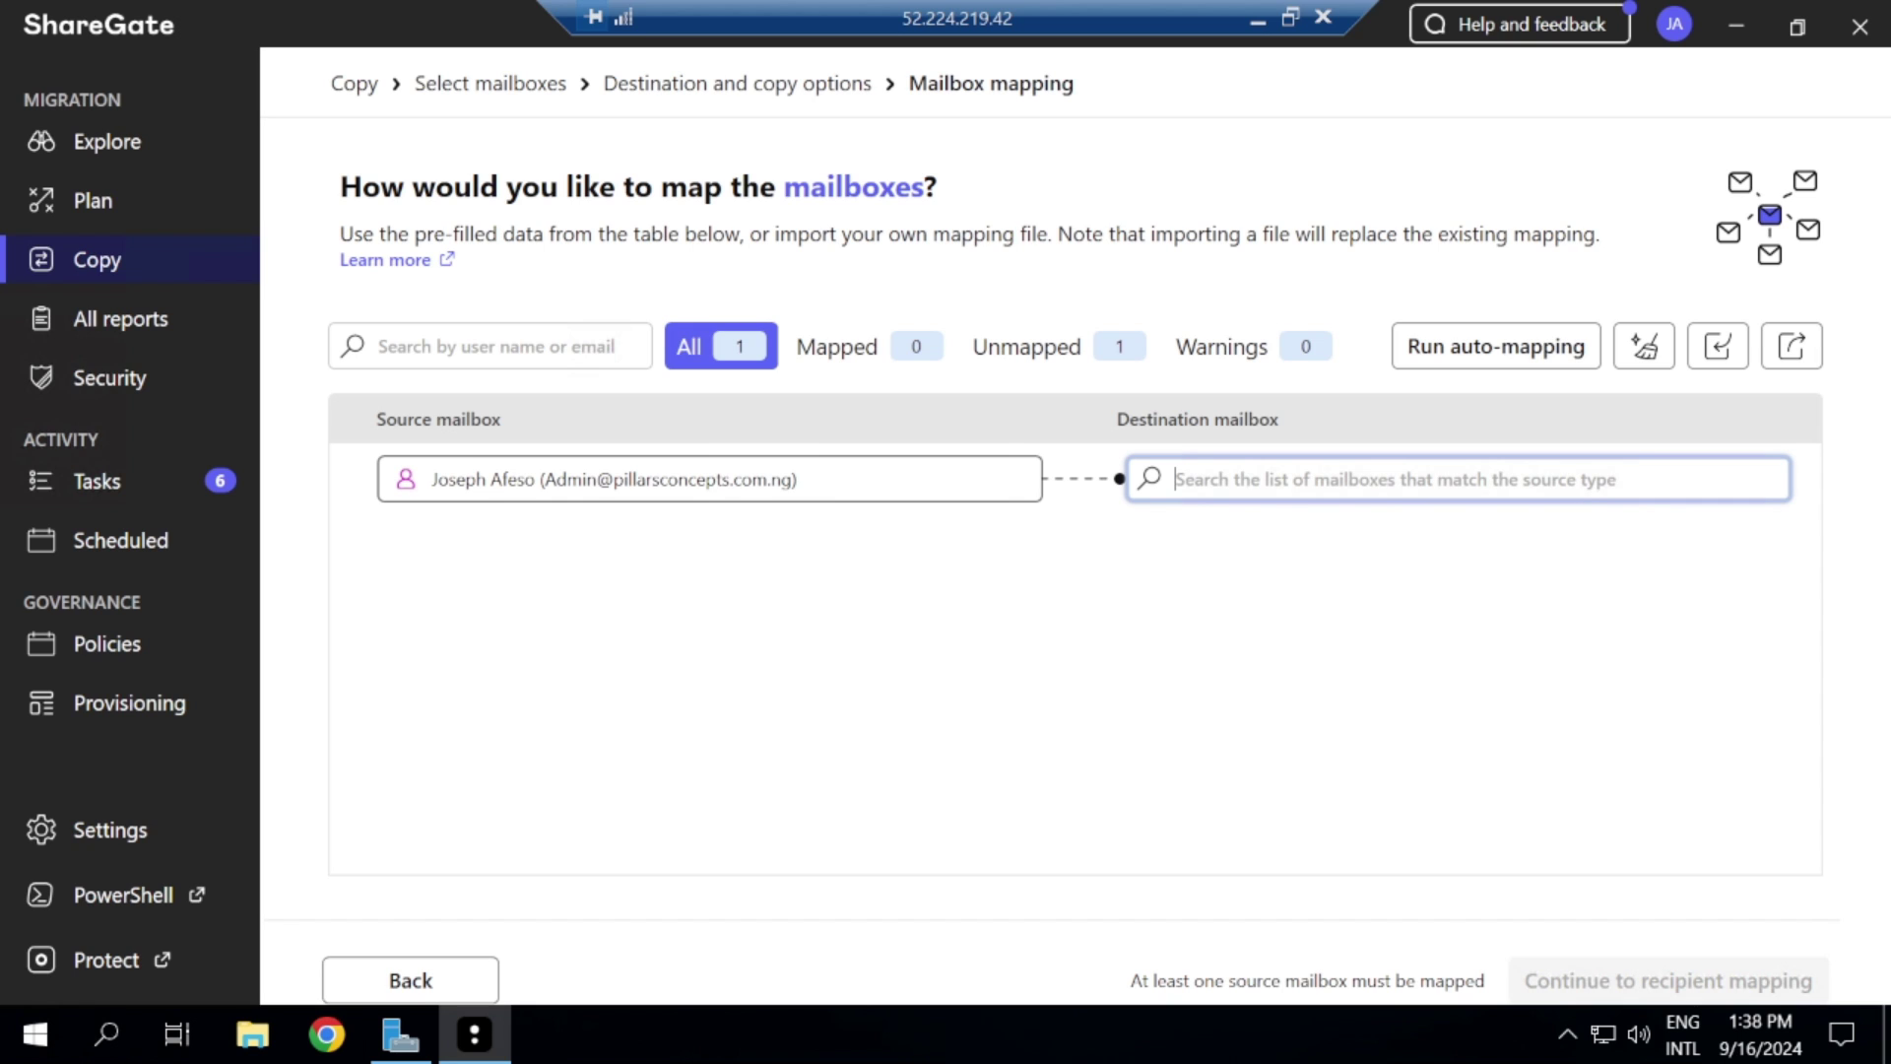
type("email")
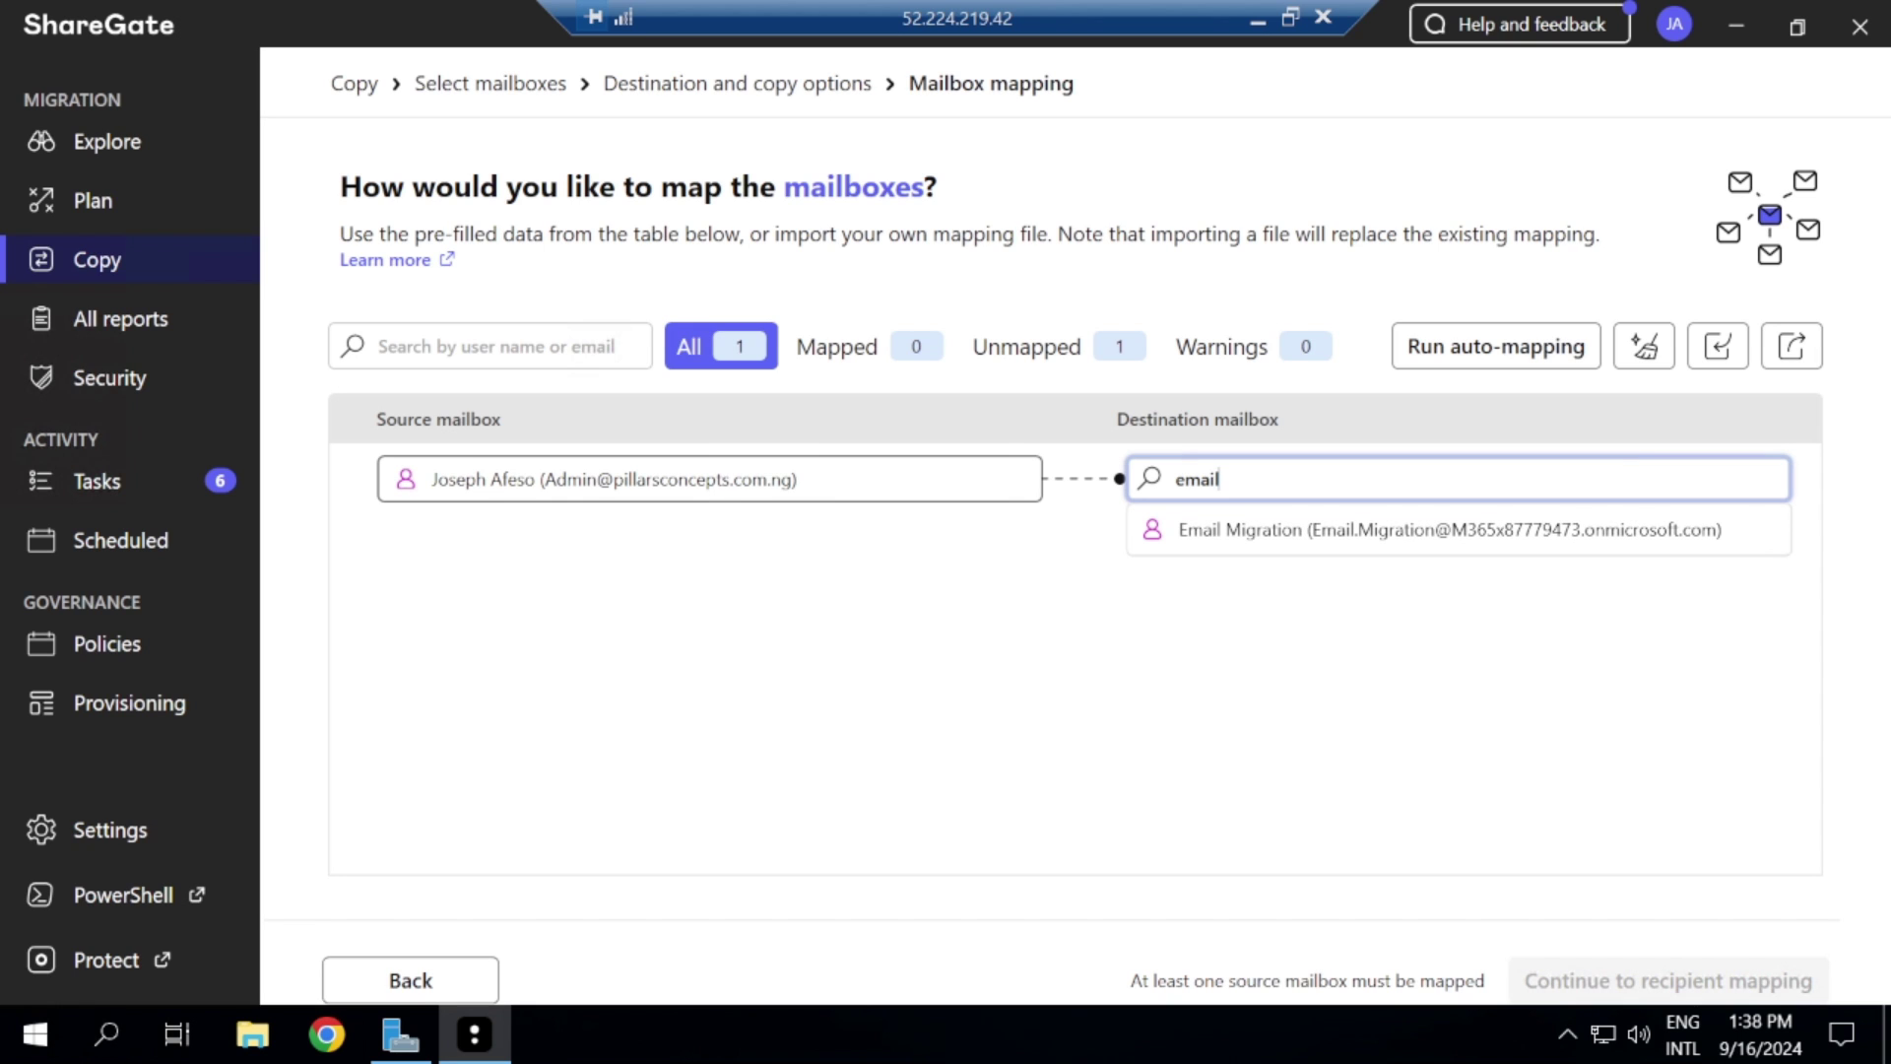
left_click(1346, 540)
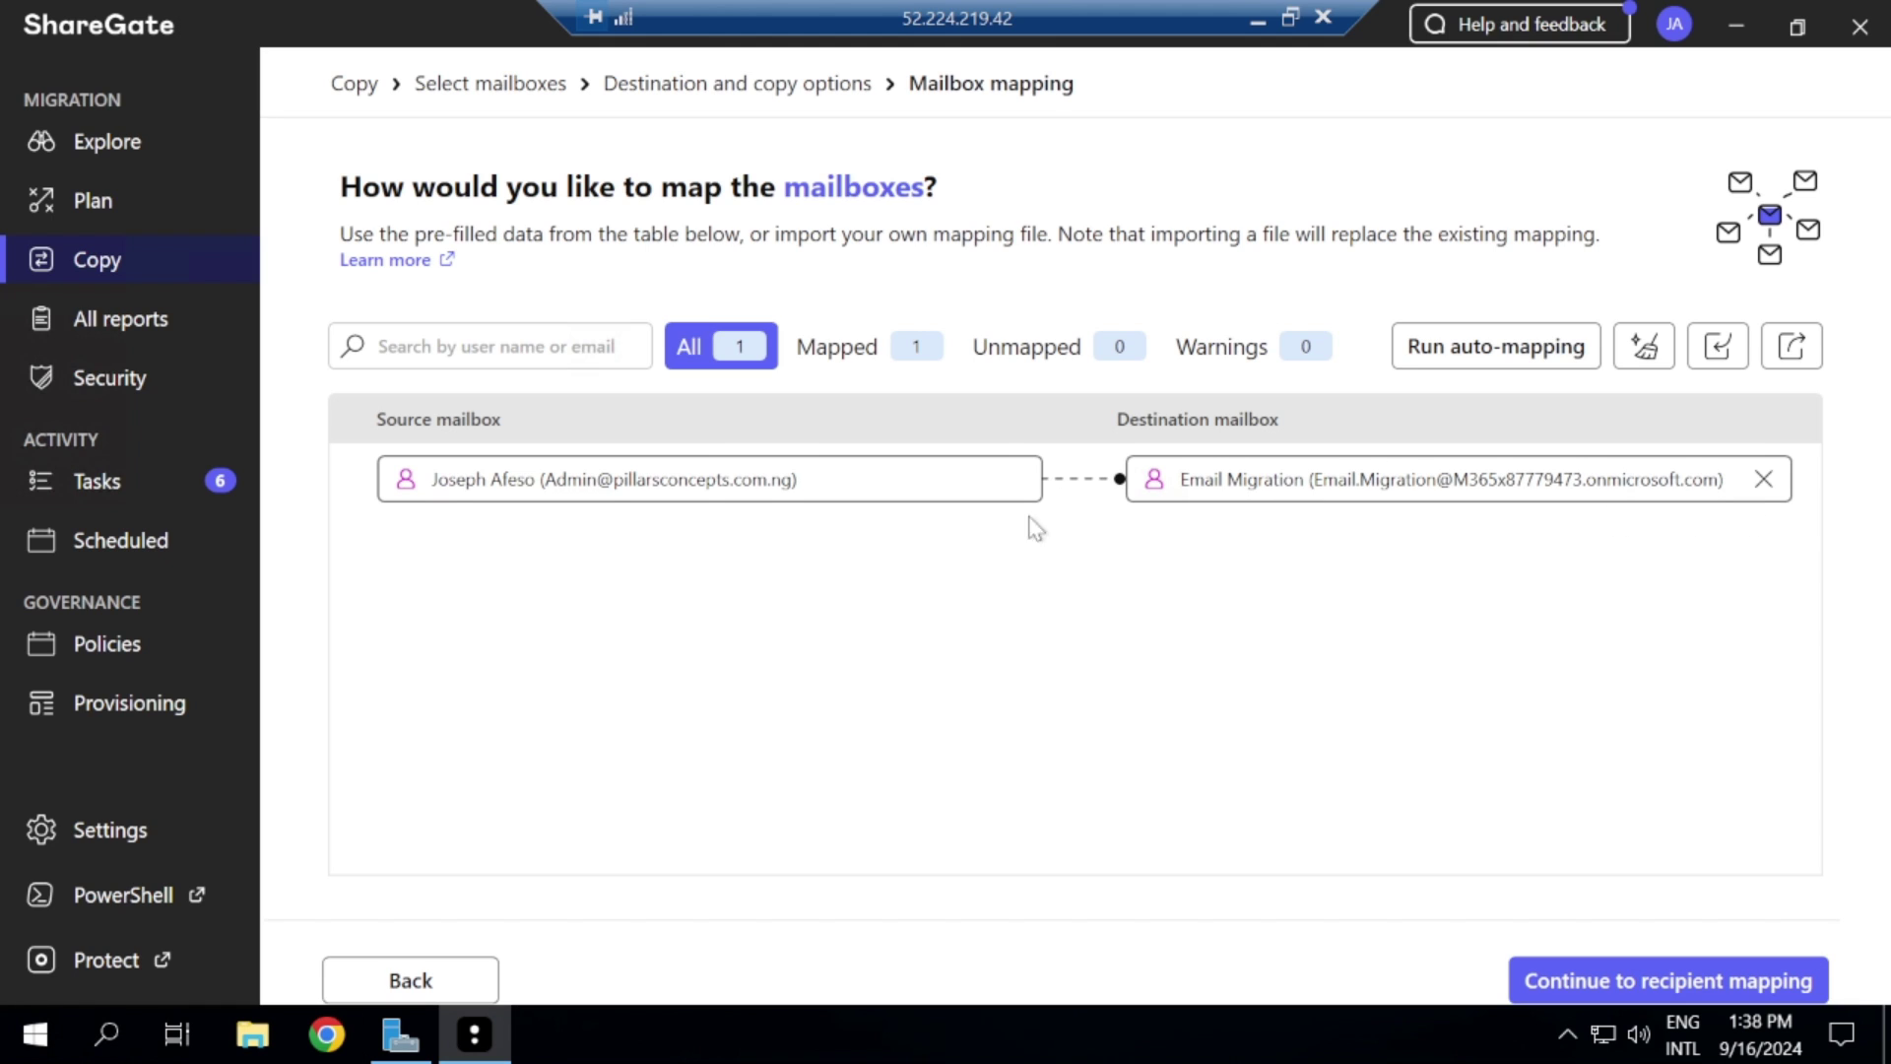
Step: Advance to internal recipient mapping and look over the recipient list
left_click(1657, 983)
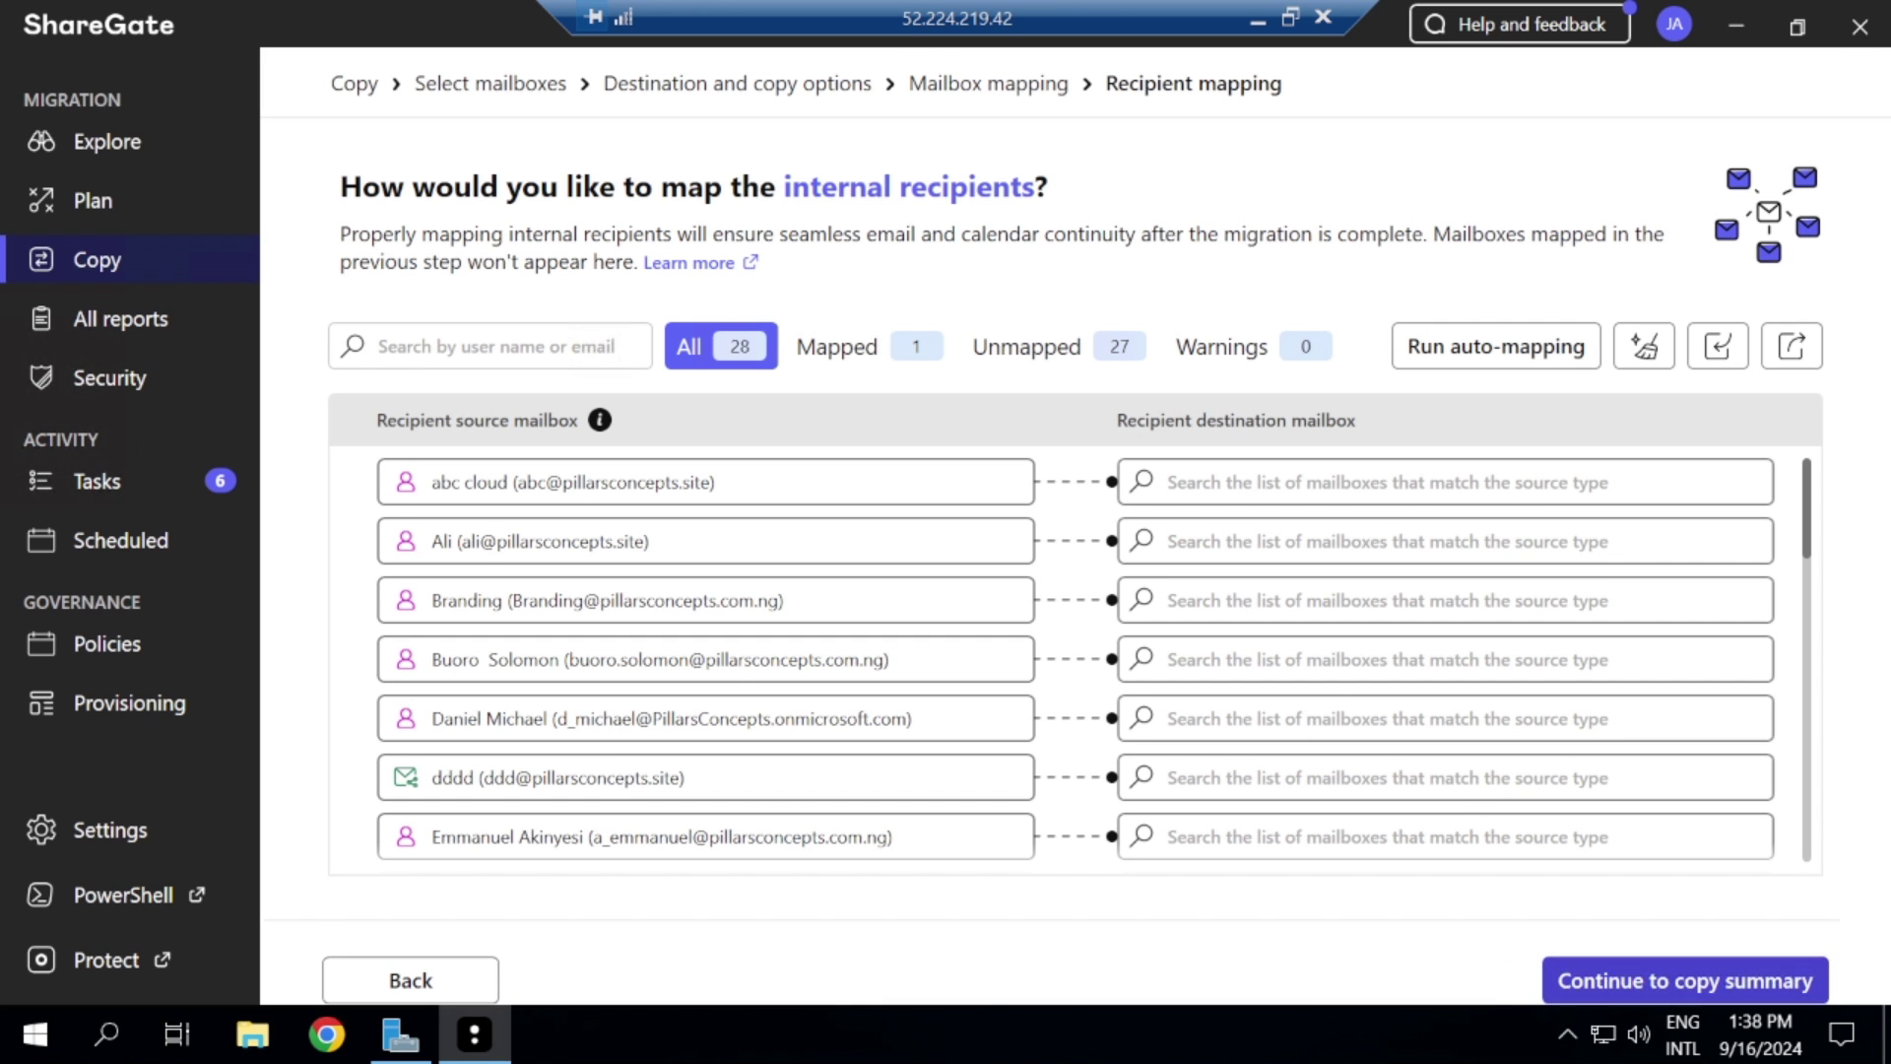
scroll(680, 631, "down", 10)
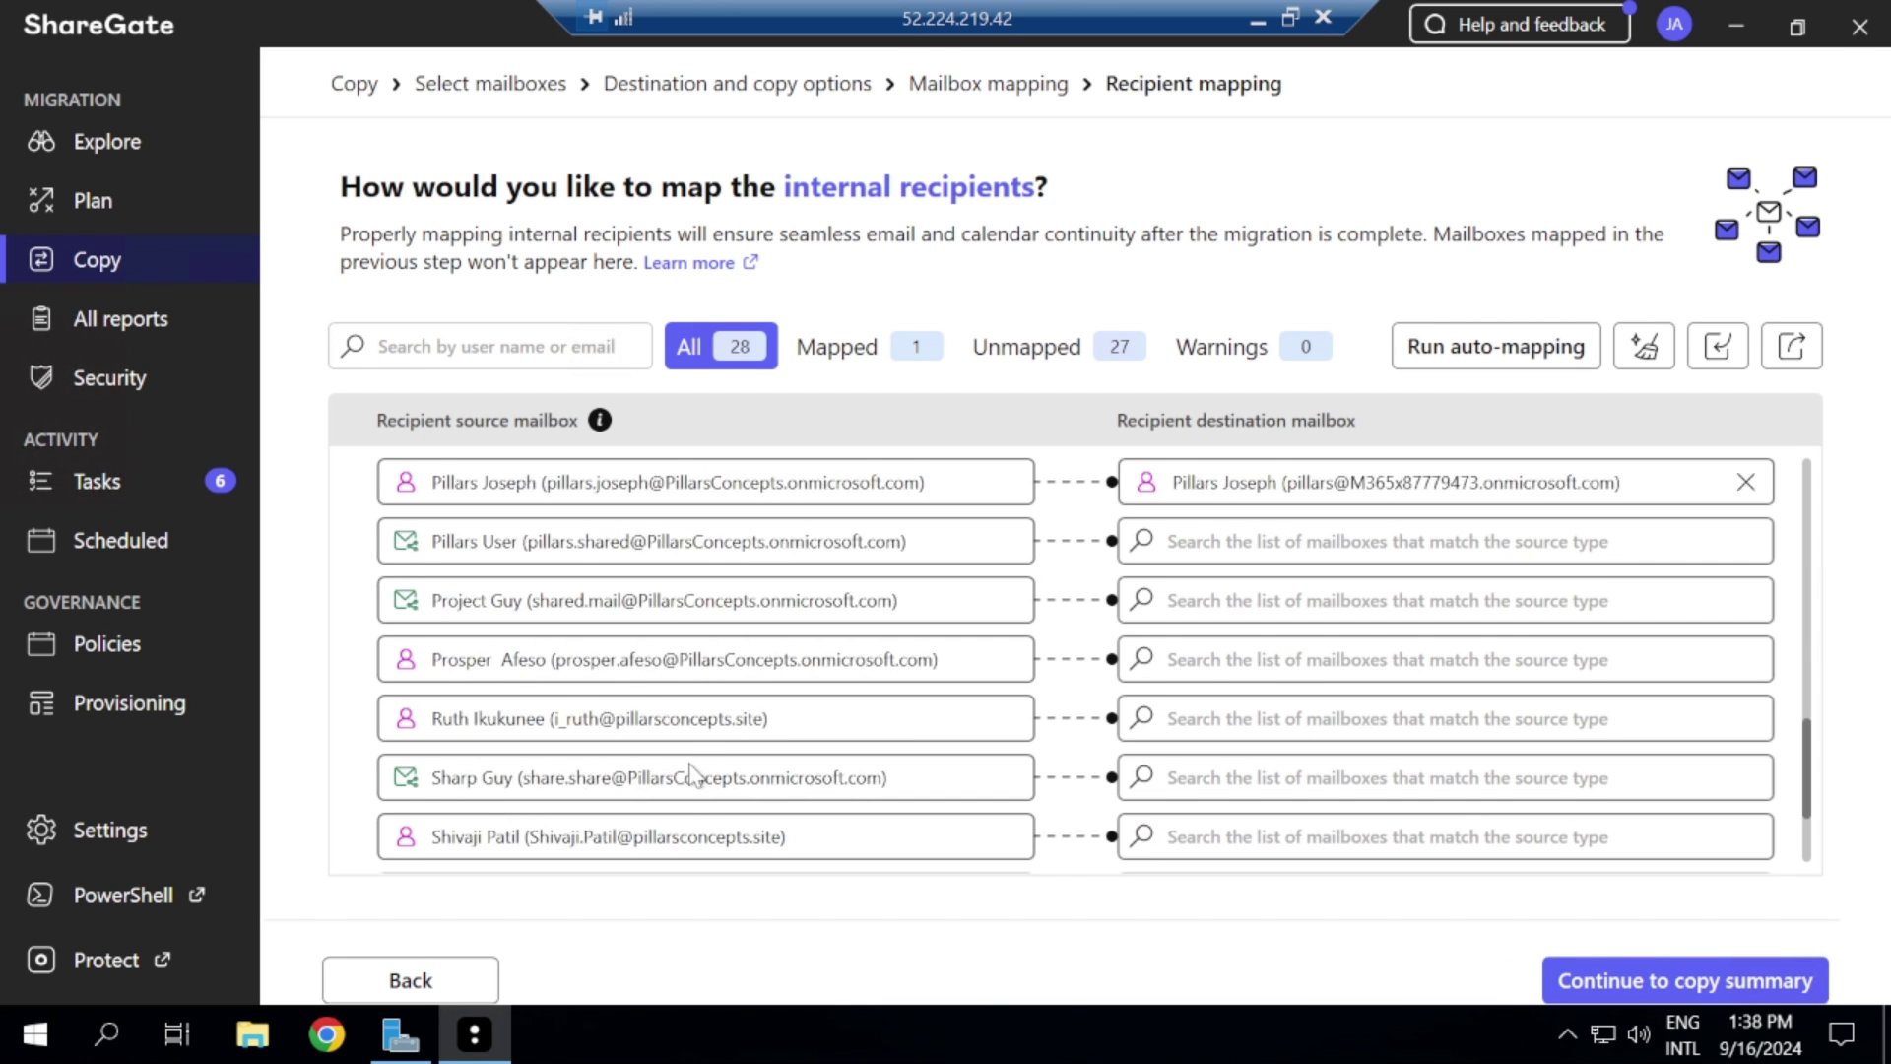
scroll(692, 775, "down", 3)
scroll(695, 778, "up", 10)
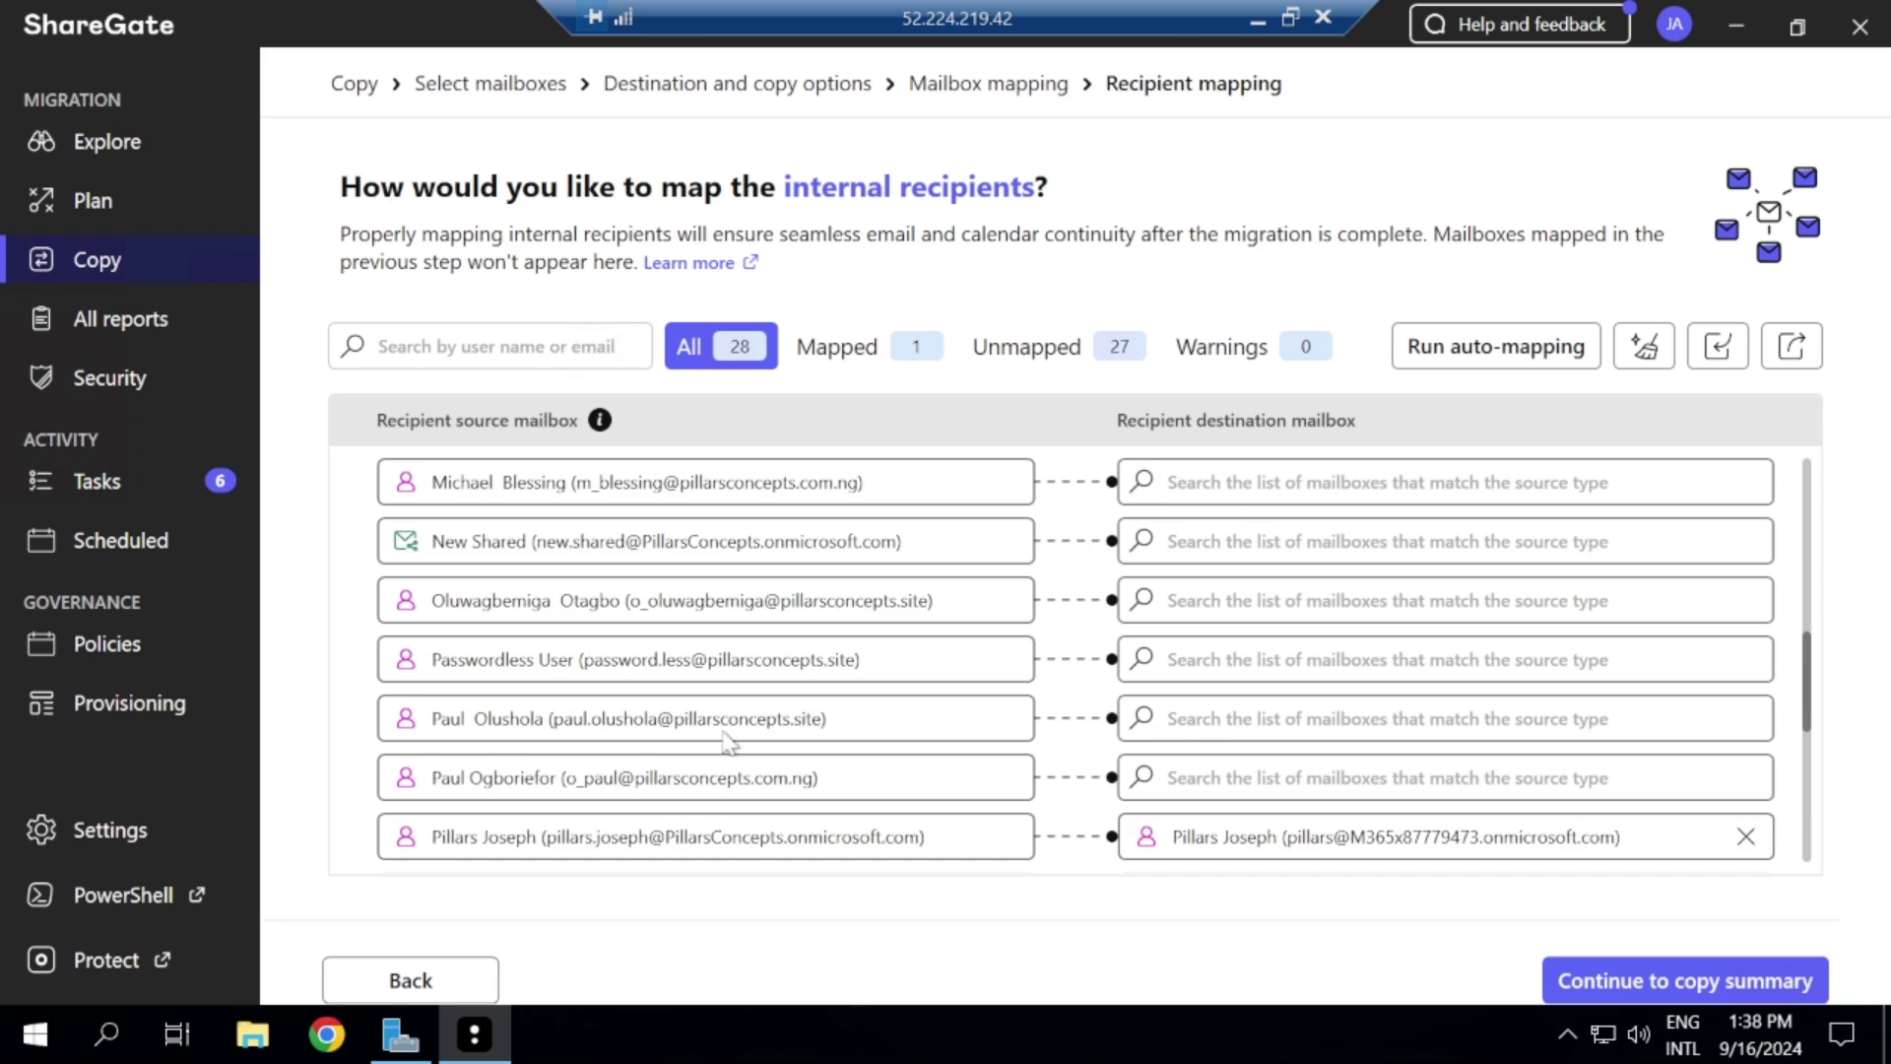
scroll(1029, 739, "down", 6)
scroll(1034, 739, "down", 9)
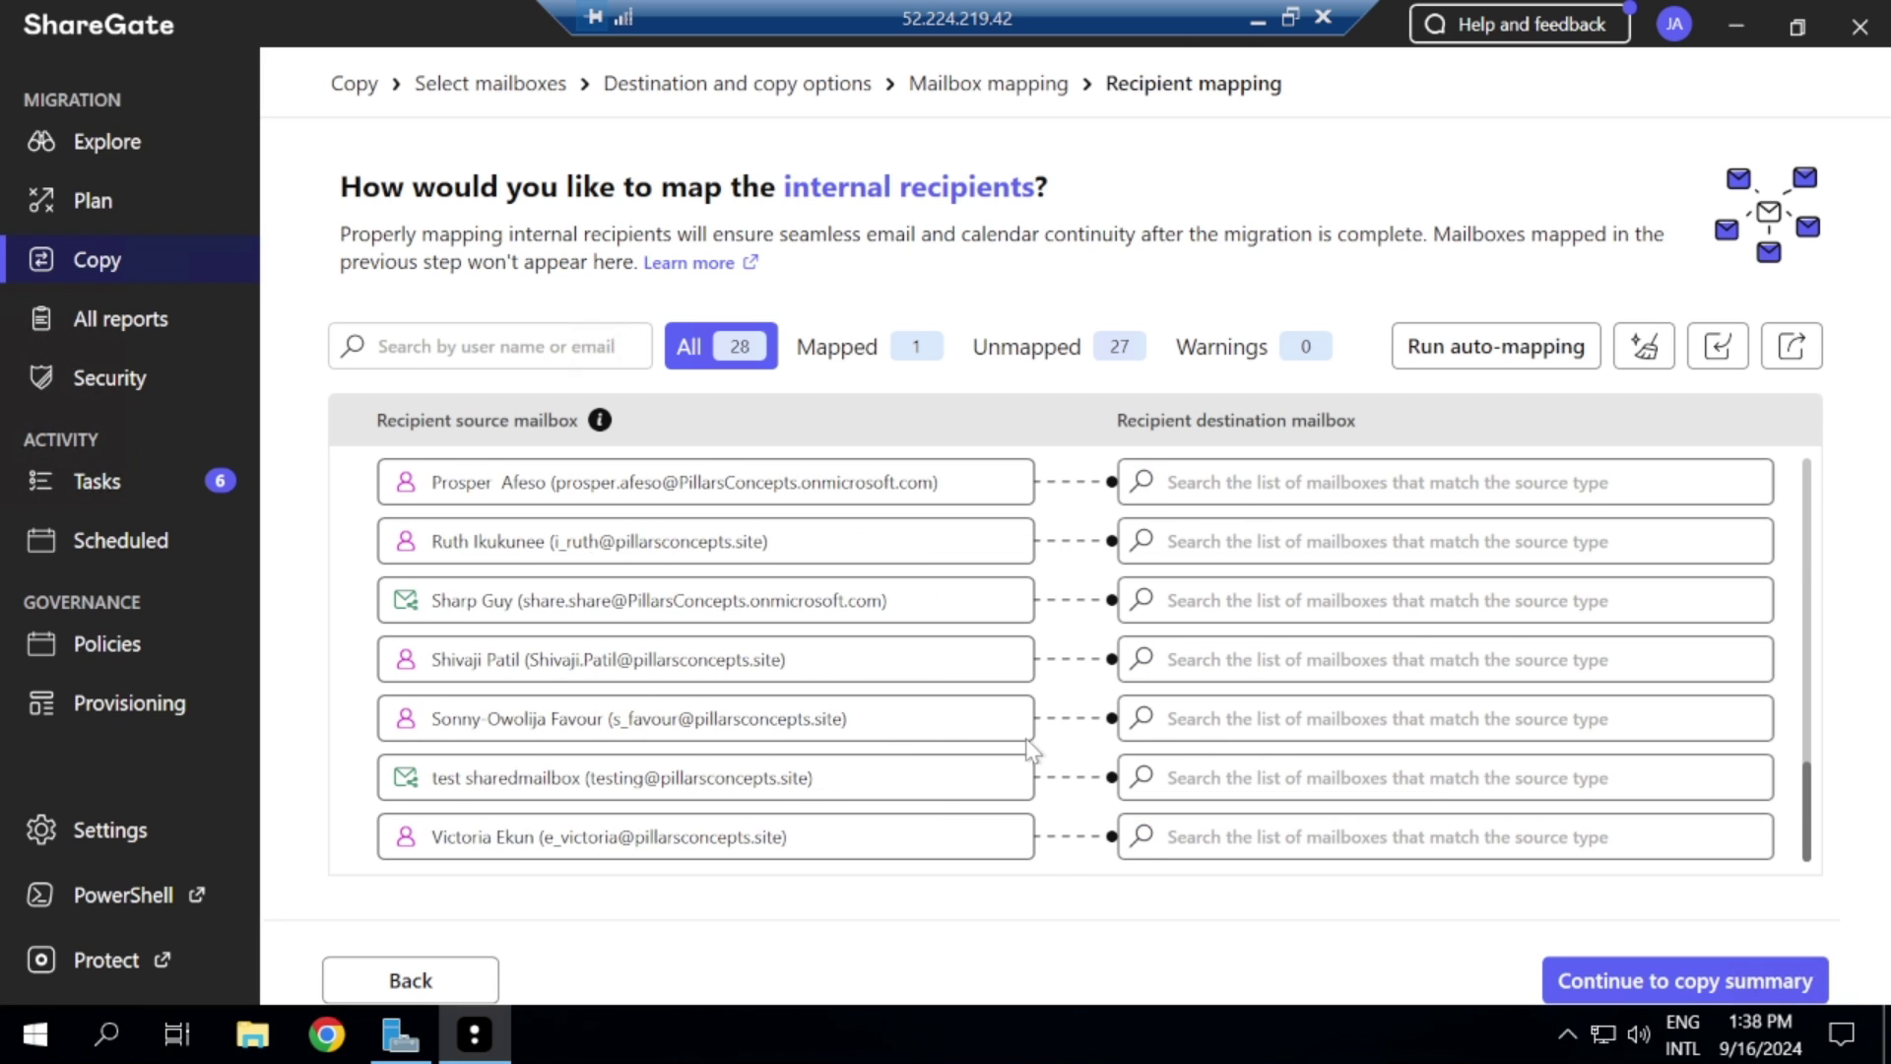
scroll(1029, 749, "up", 6)
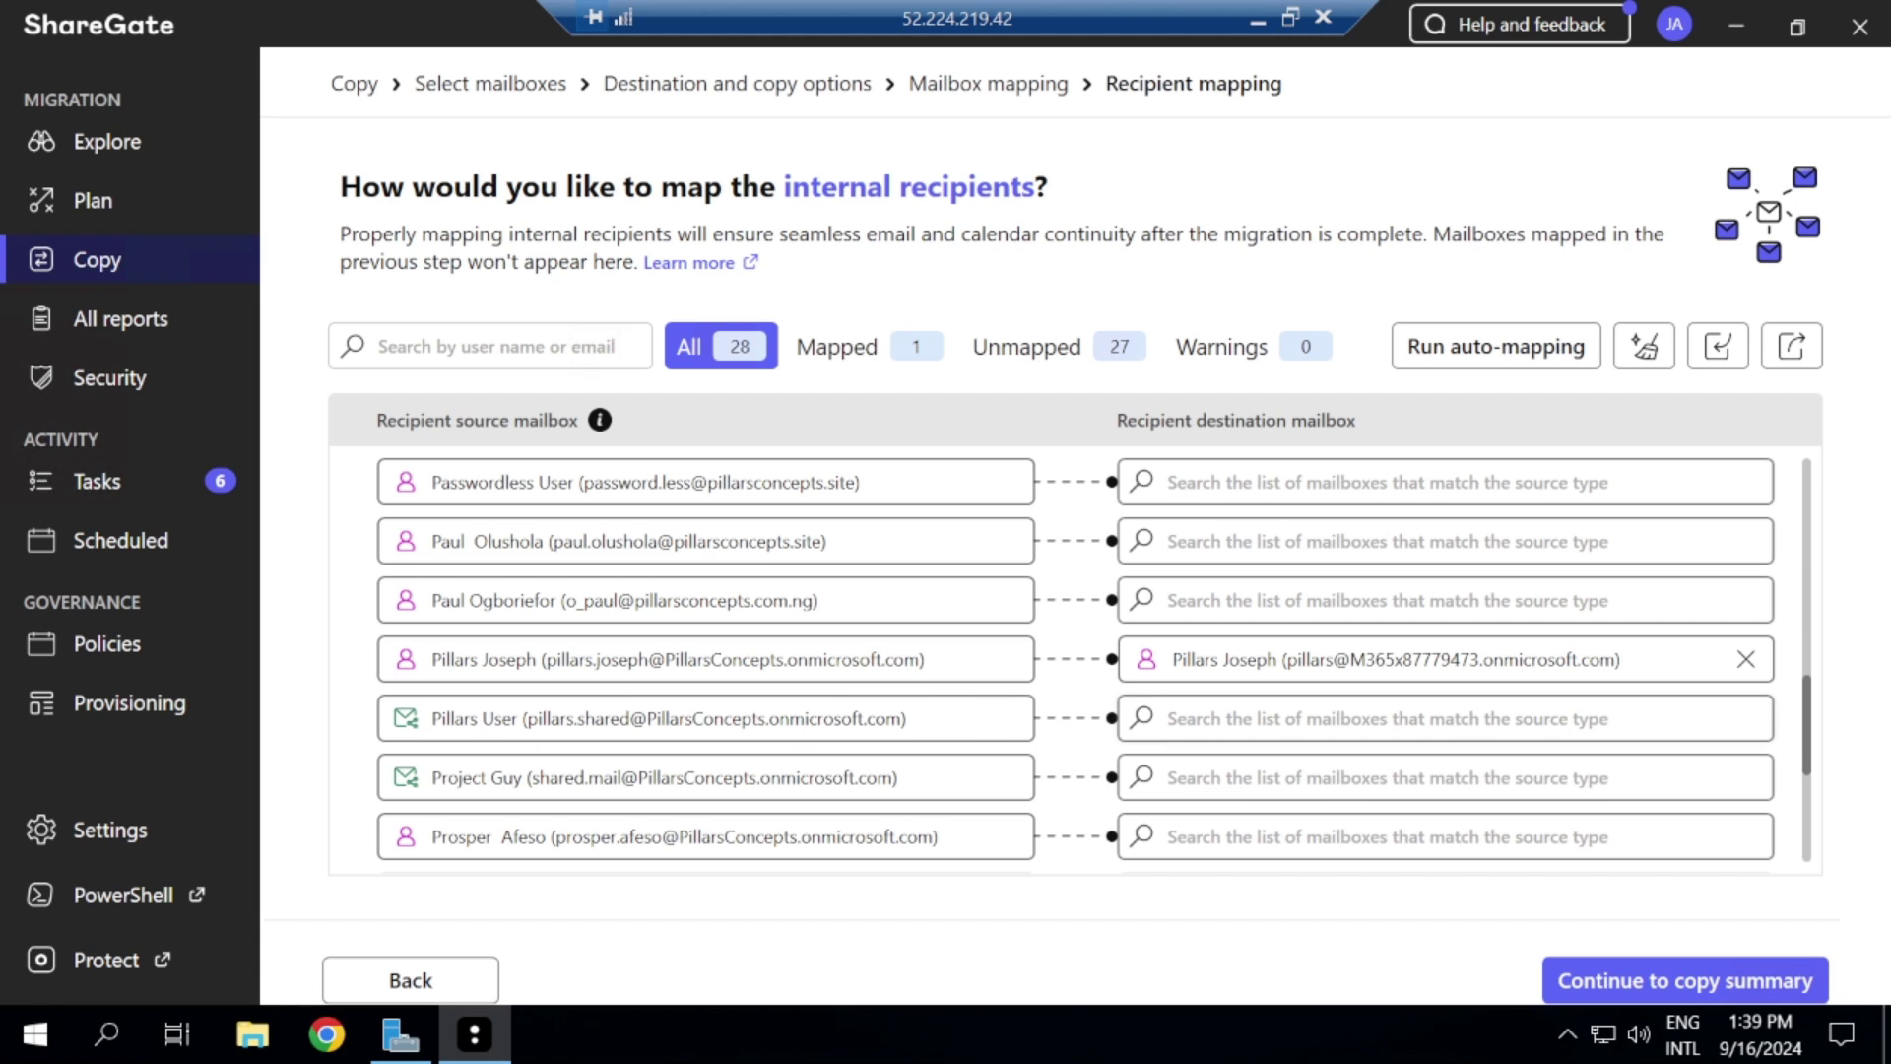
Step: Remap recipient Pillars User to the Email Migration mailbox, then continue to Review
left_click(1245, 741)
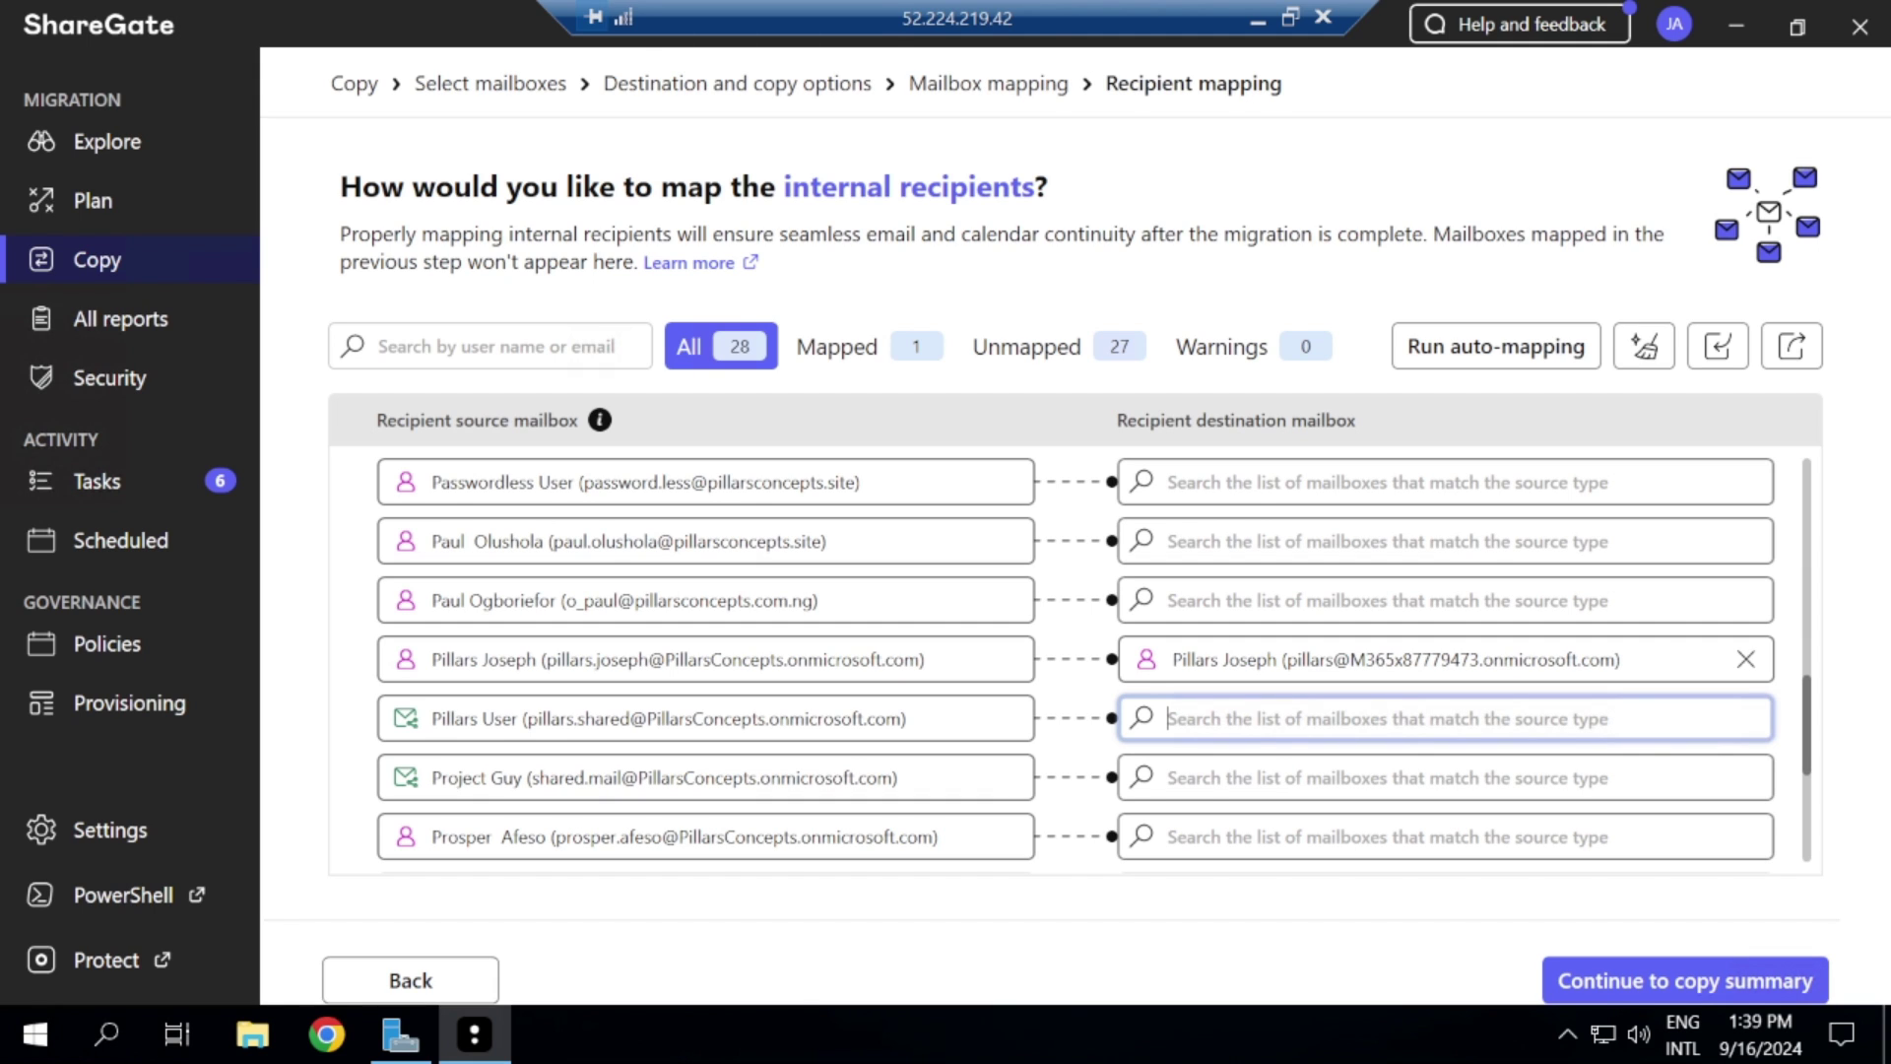
scroll(1408, 689, "down", 4)
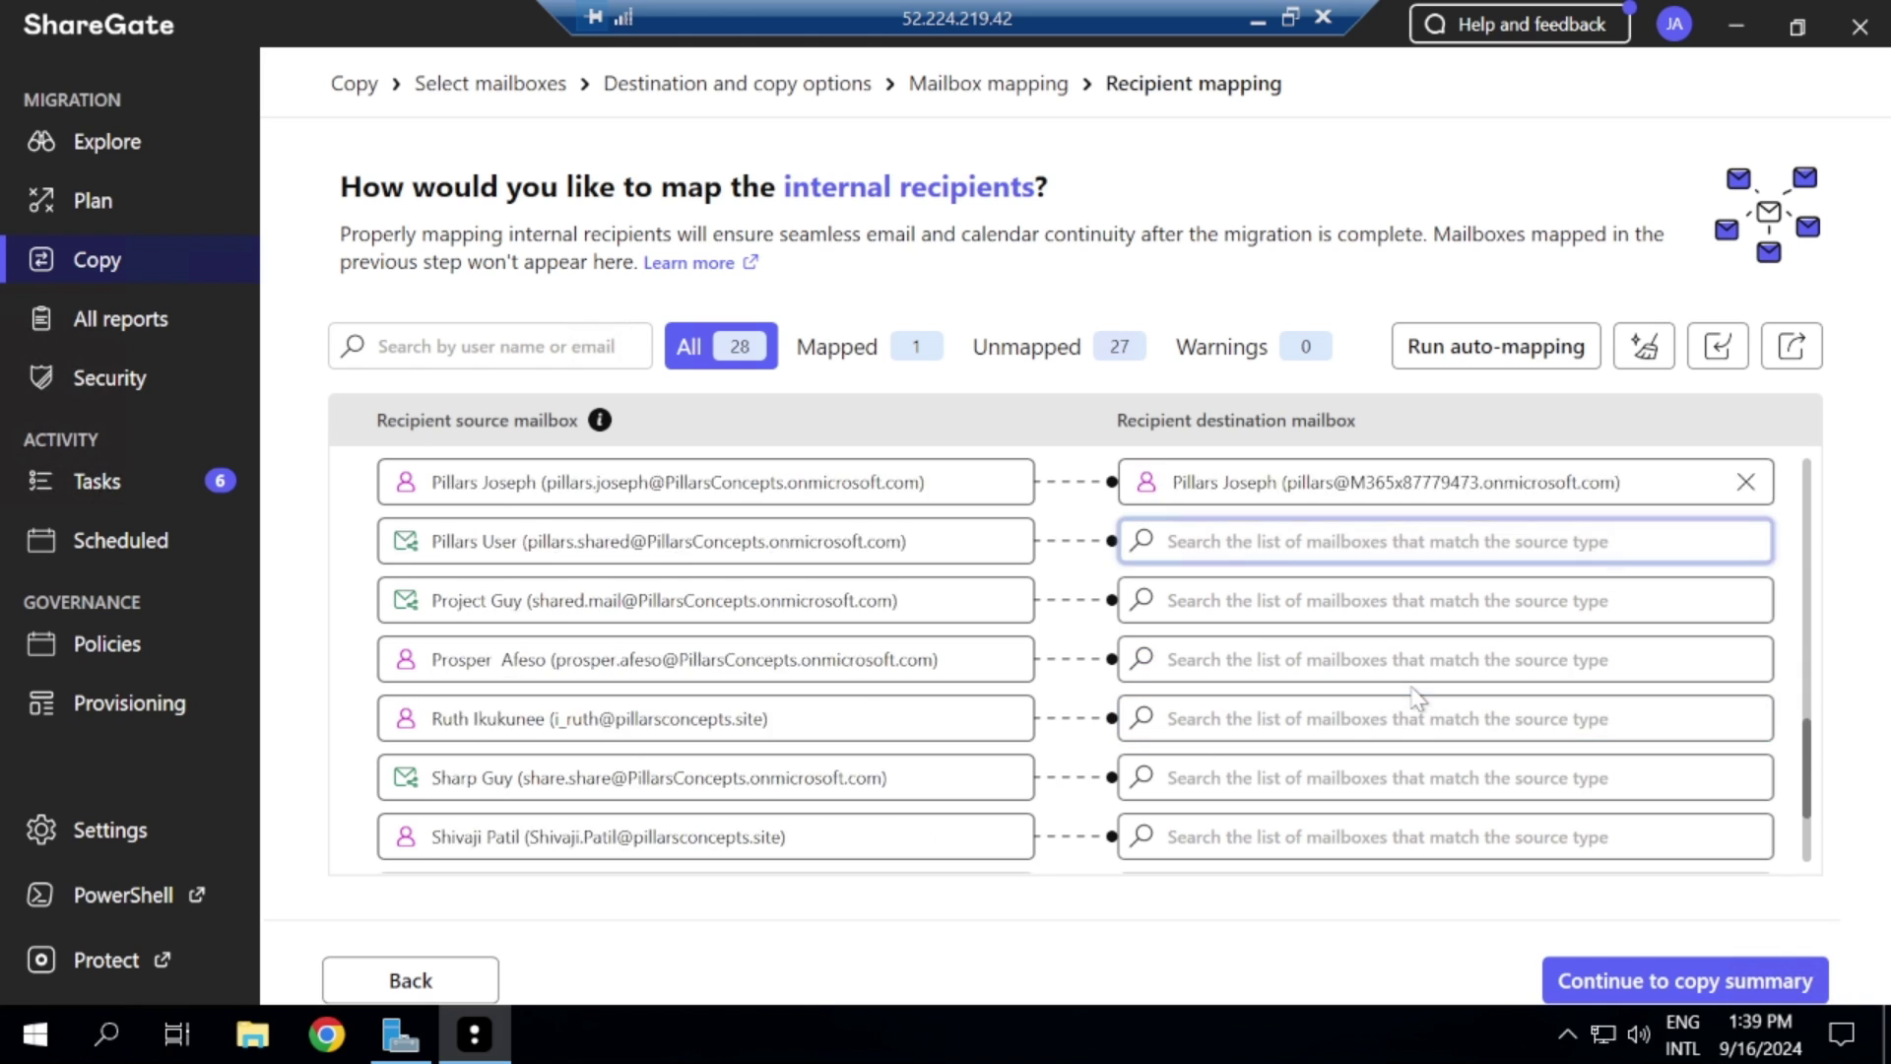
scroll(1408, 689, "up", 6)
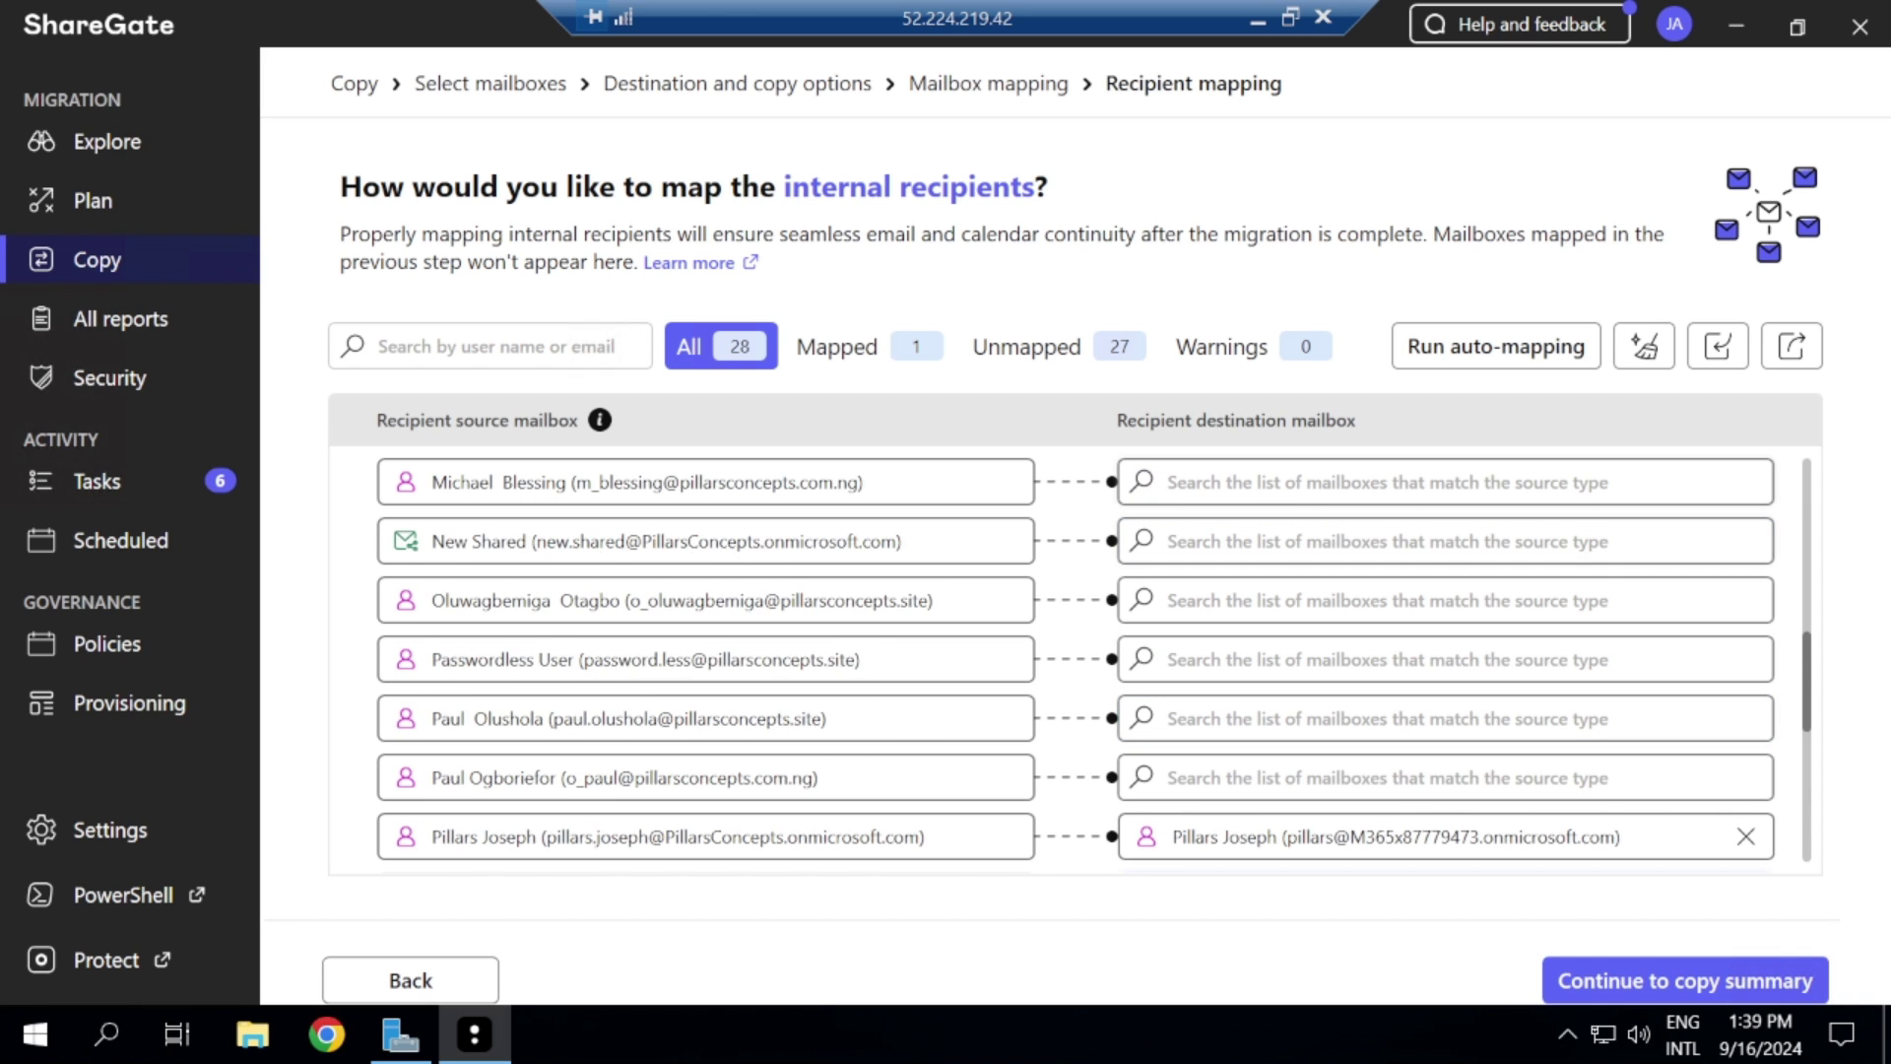
scroll(1408, 690, "down", 3)
scroll(1074, 660, "up", 2)
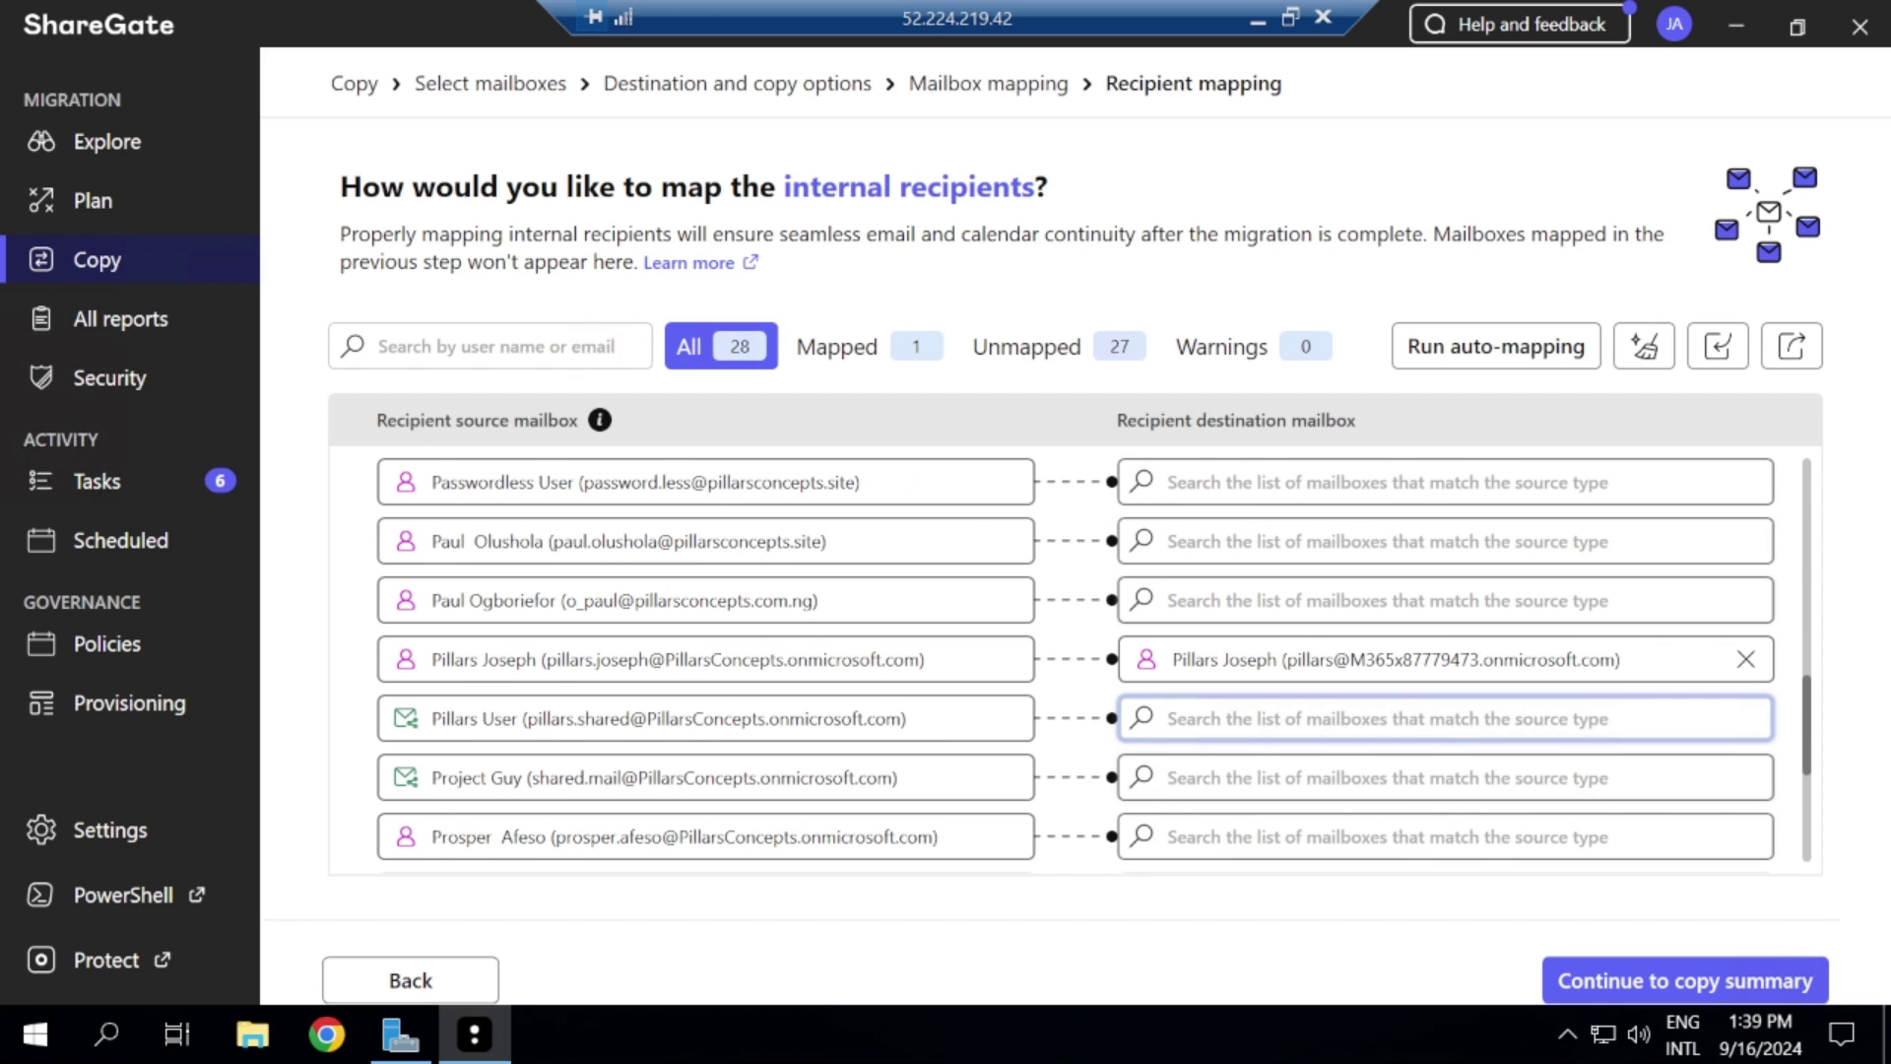
left_click(1746, 660)
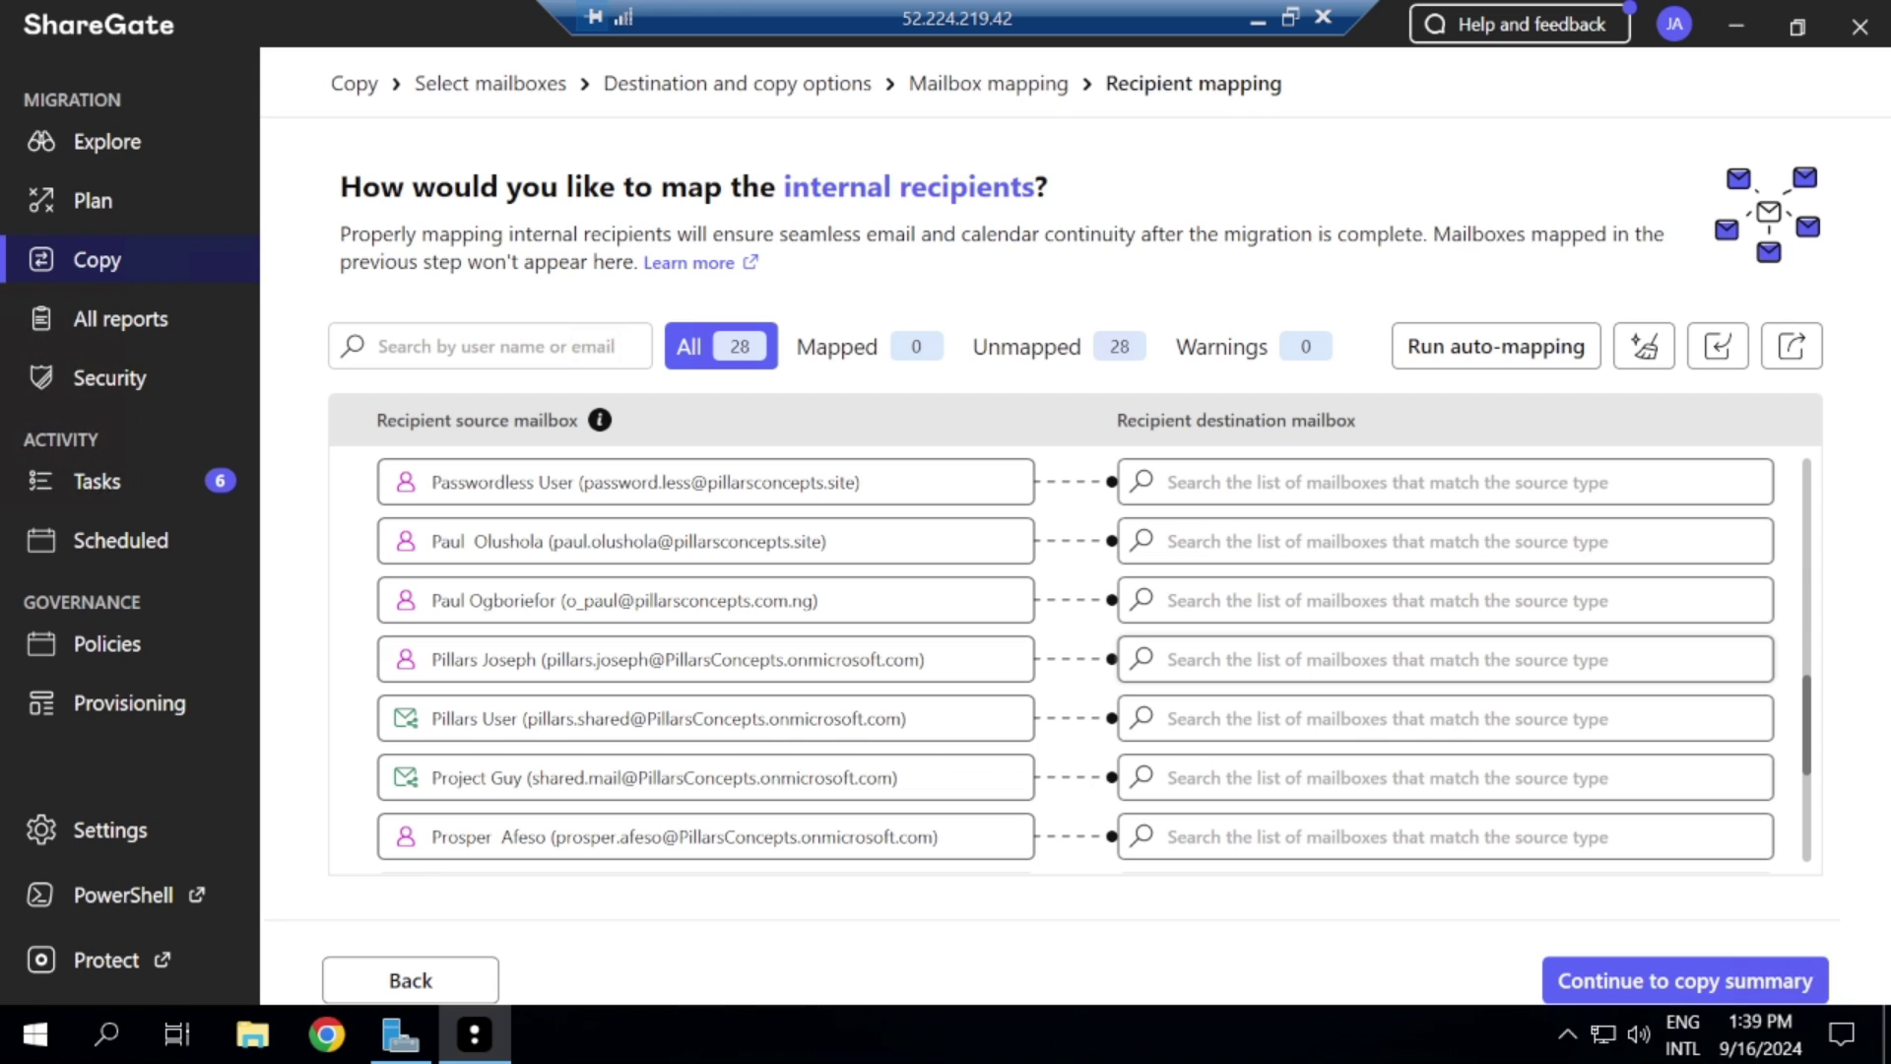
left_click(1746, 658)
type("emails")
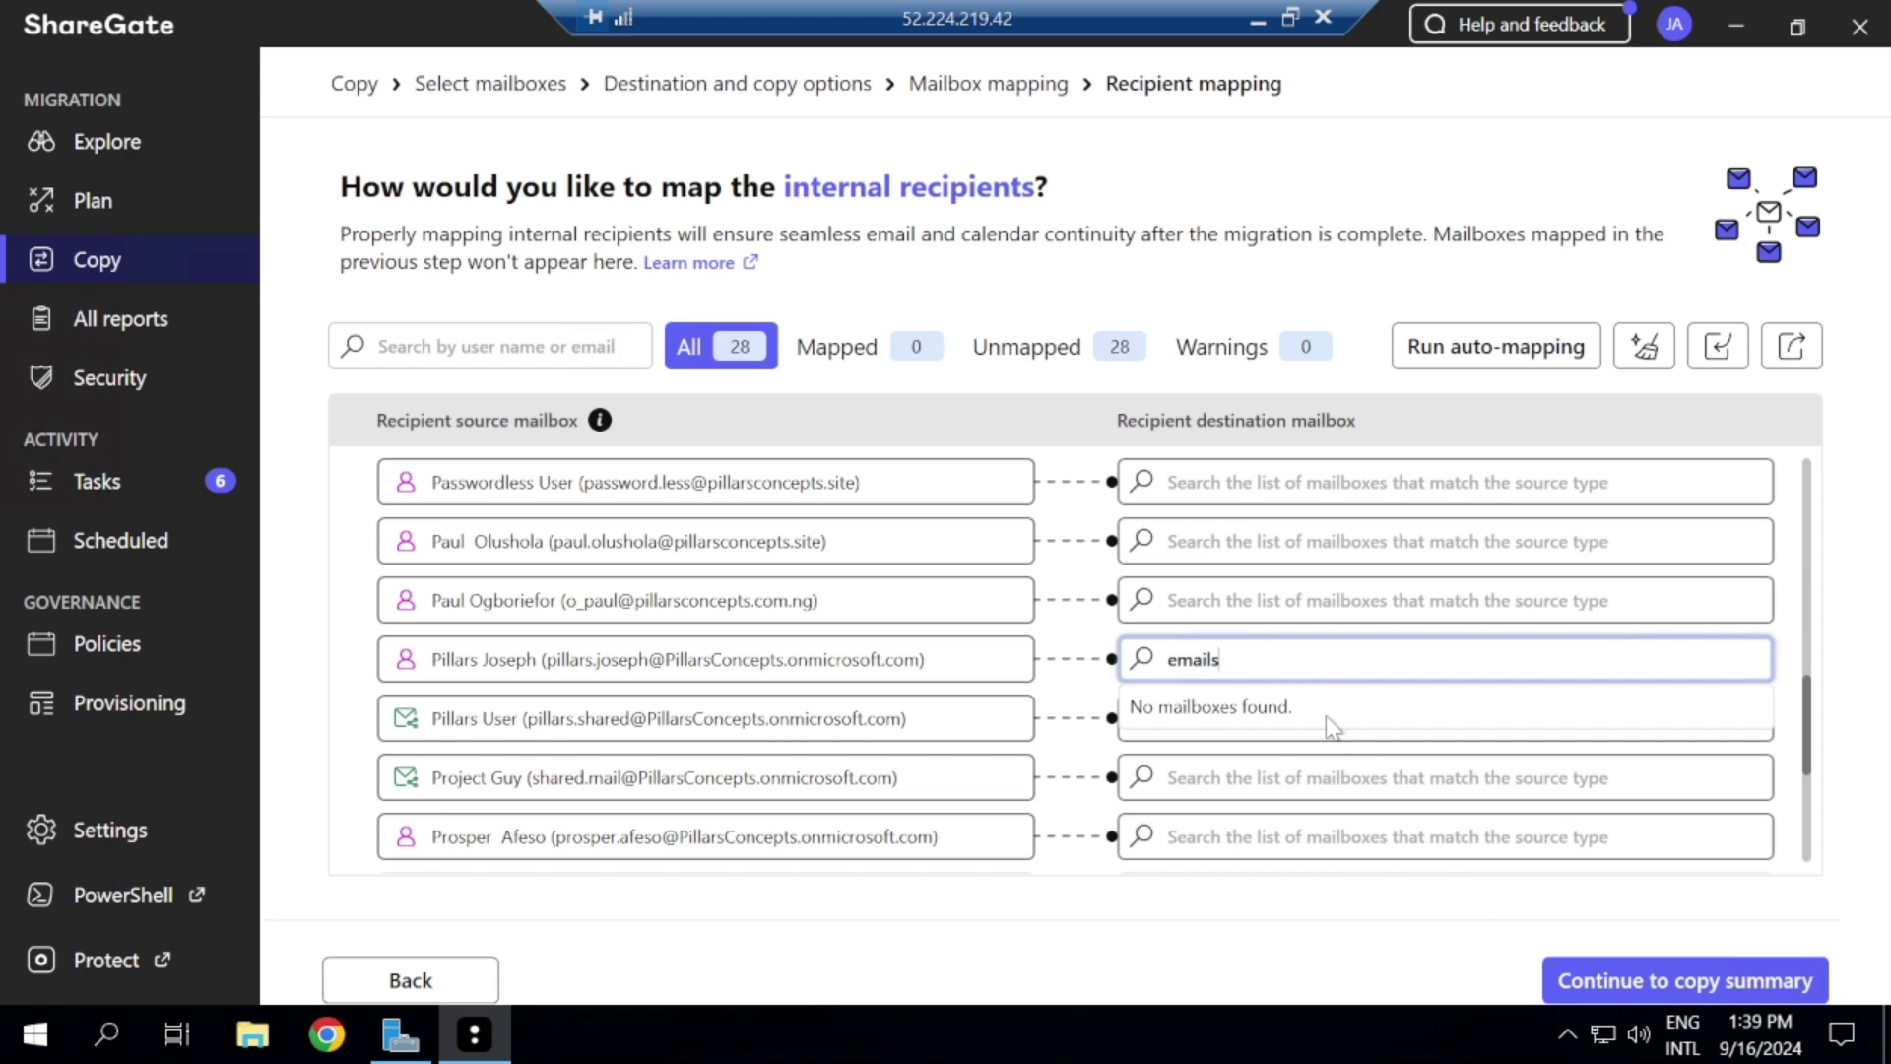
key("BackSpace")
left_click(1298, 718)
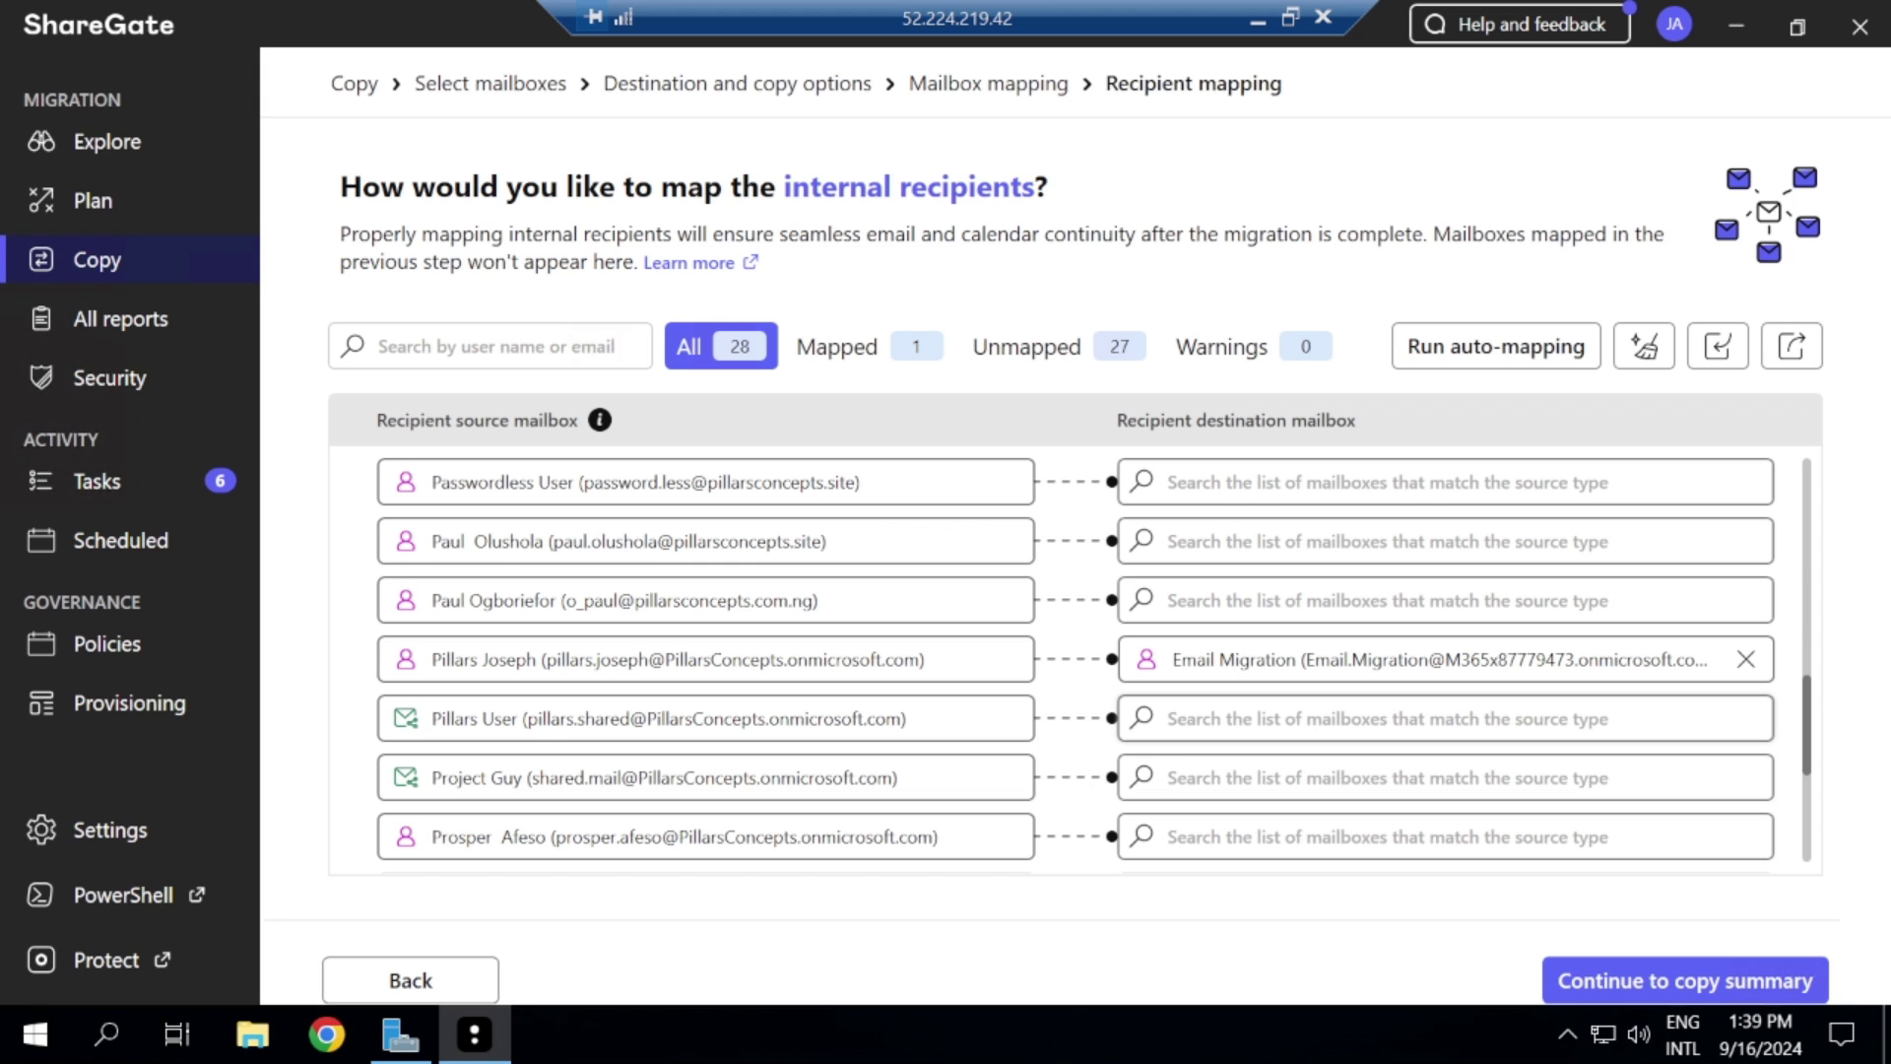
left_click(1690, 981)
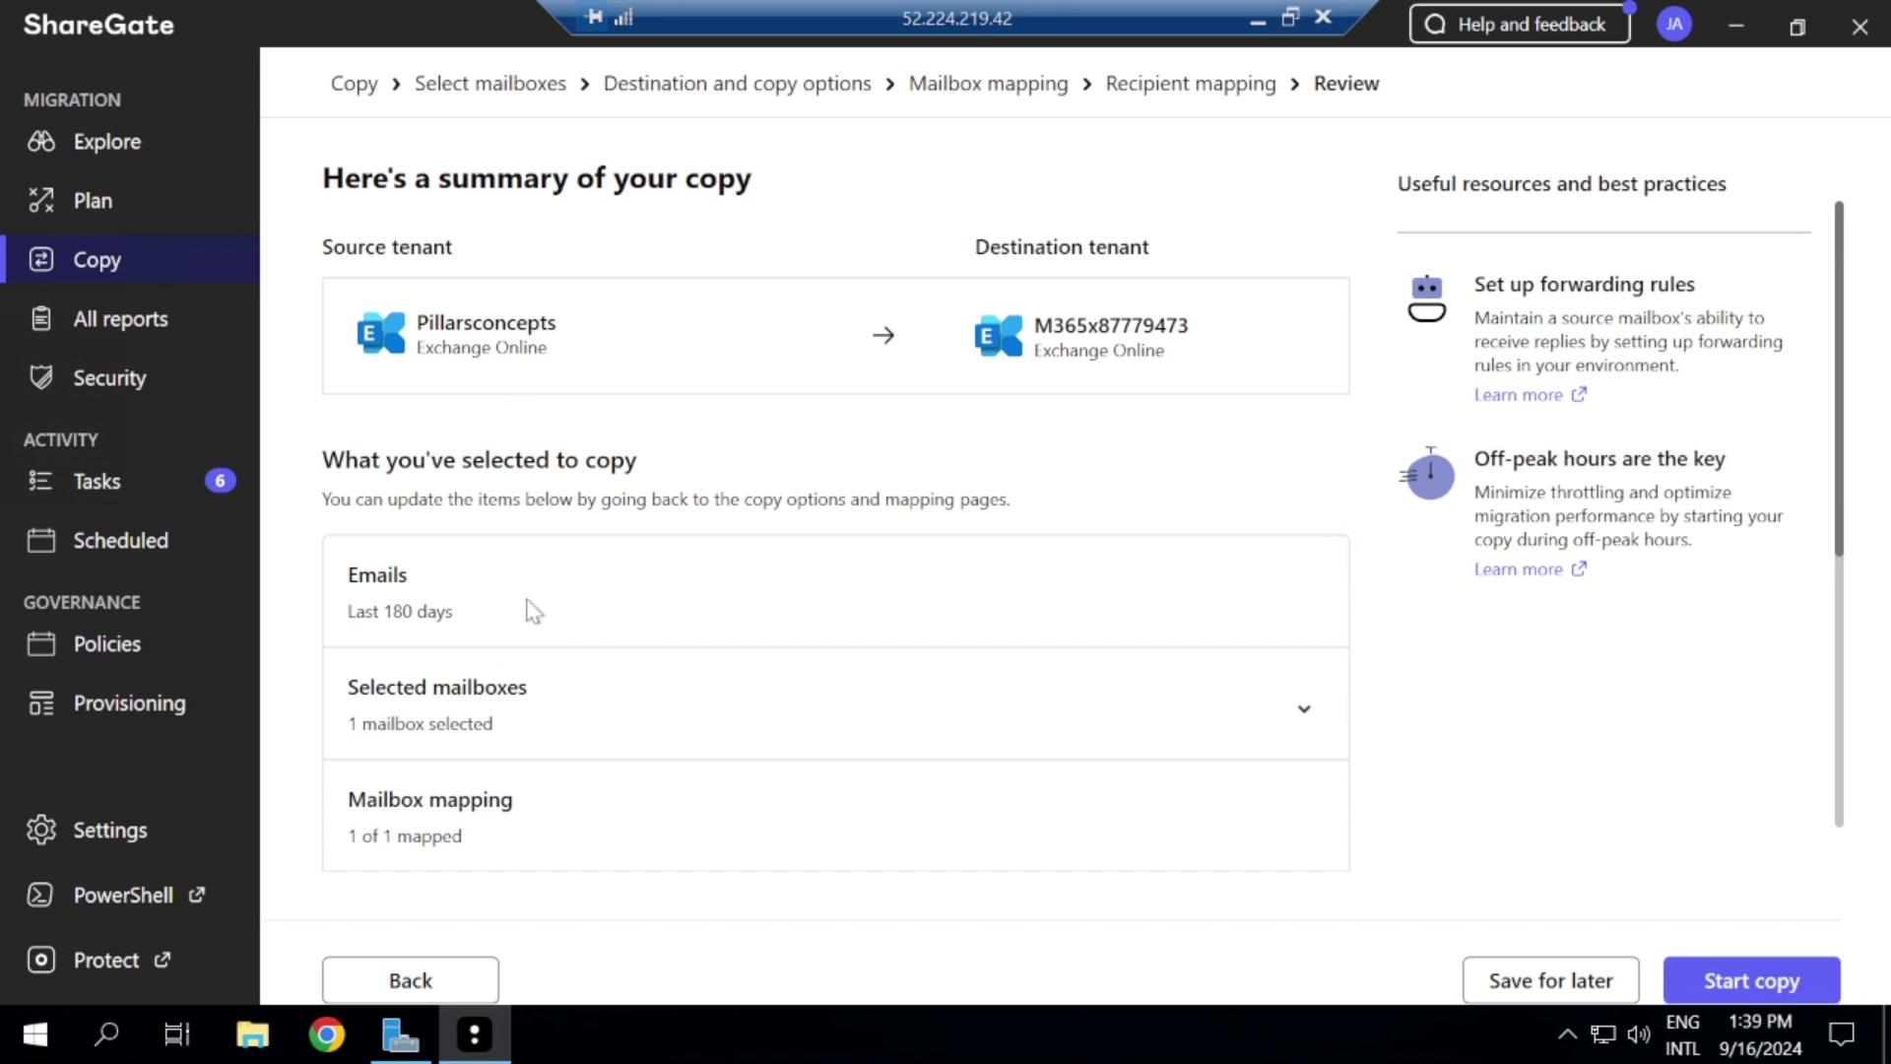
Step: Check the items included in the copy, then start copying the mailbox
scroll(642, 683, "down", 5)
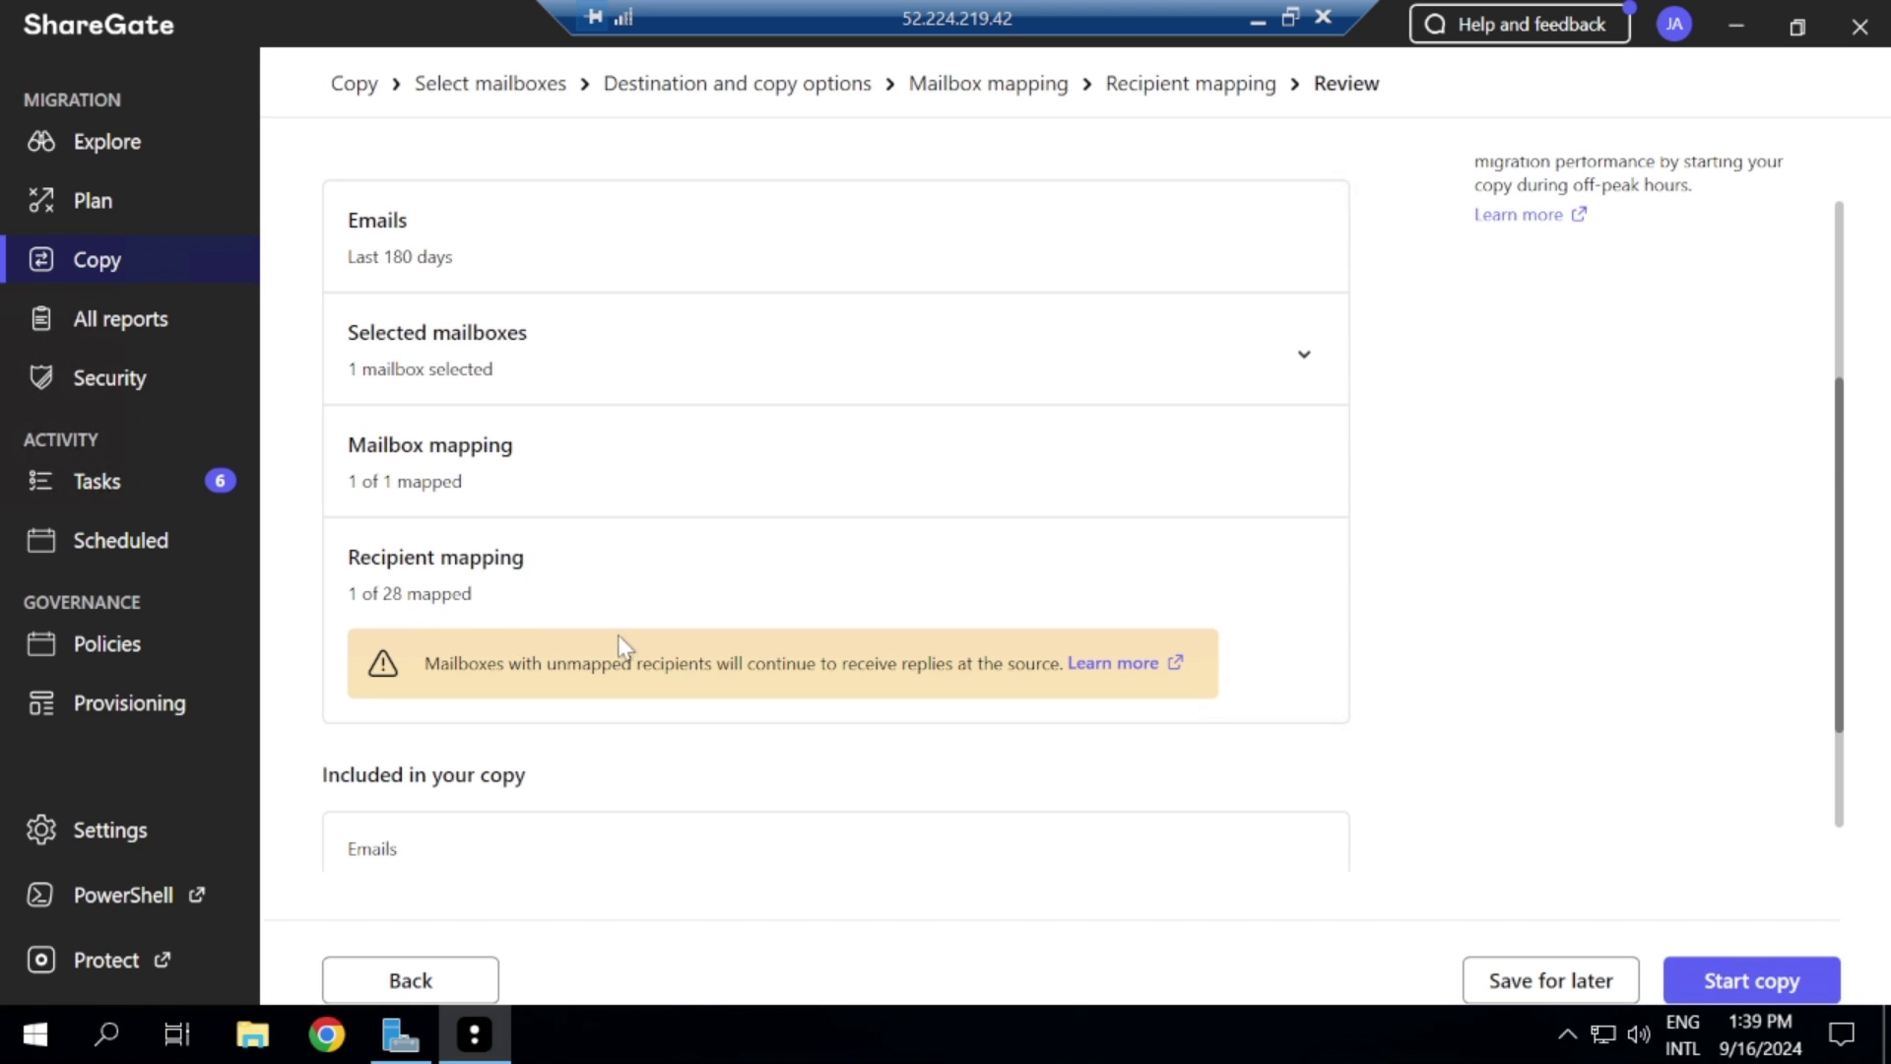
scroll(620, 648, "down", 3)
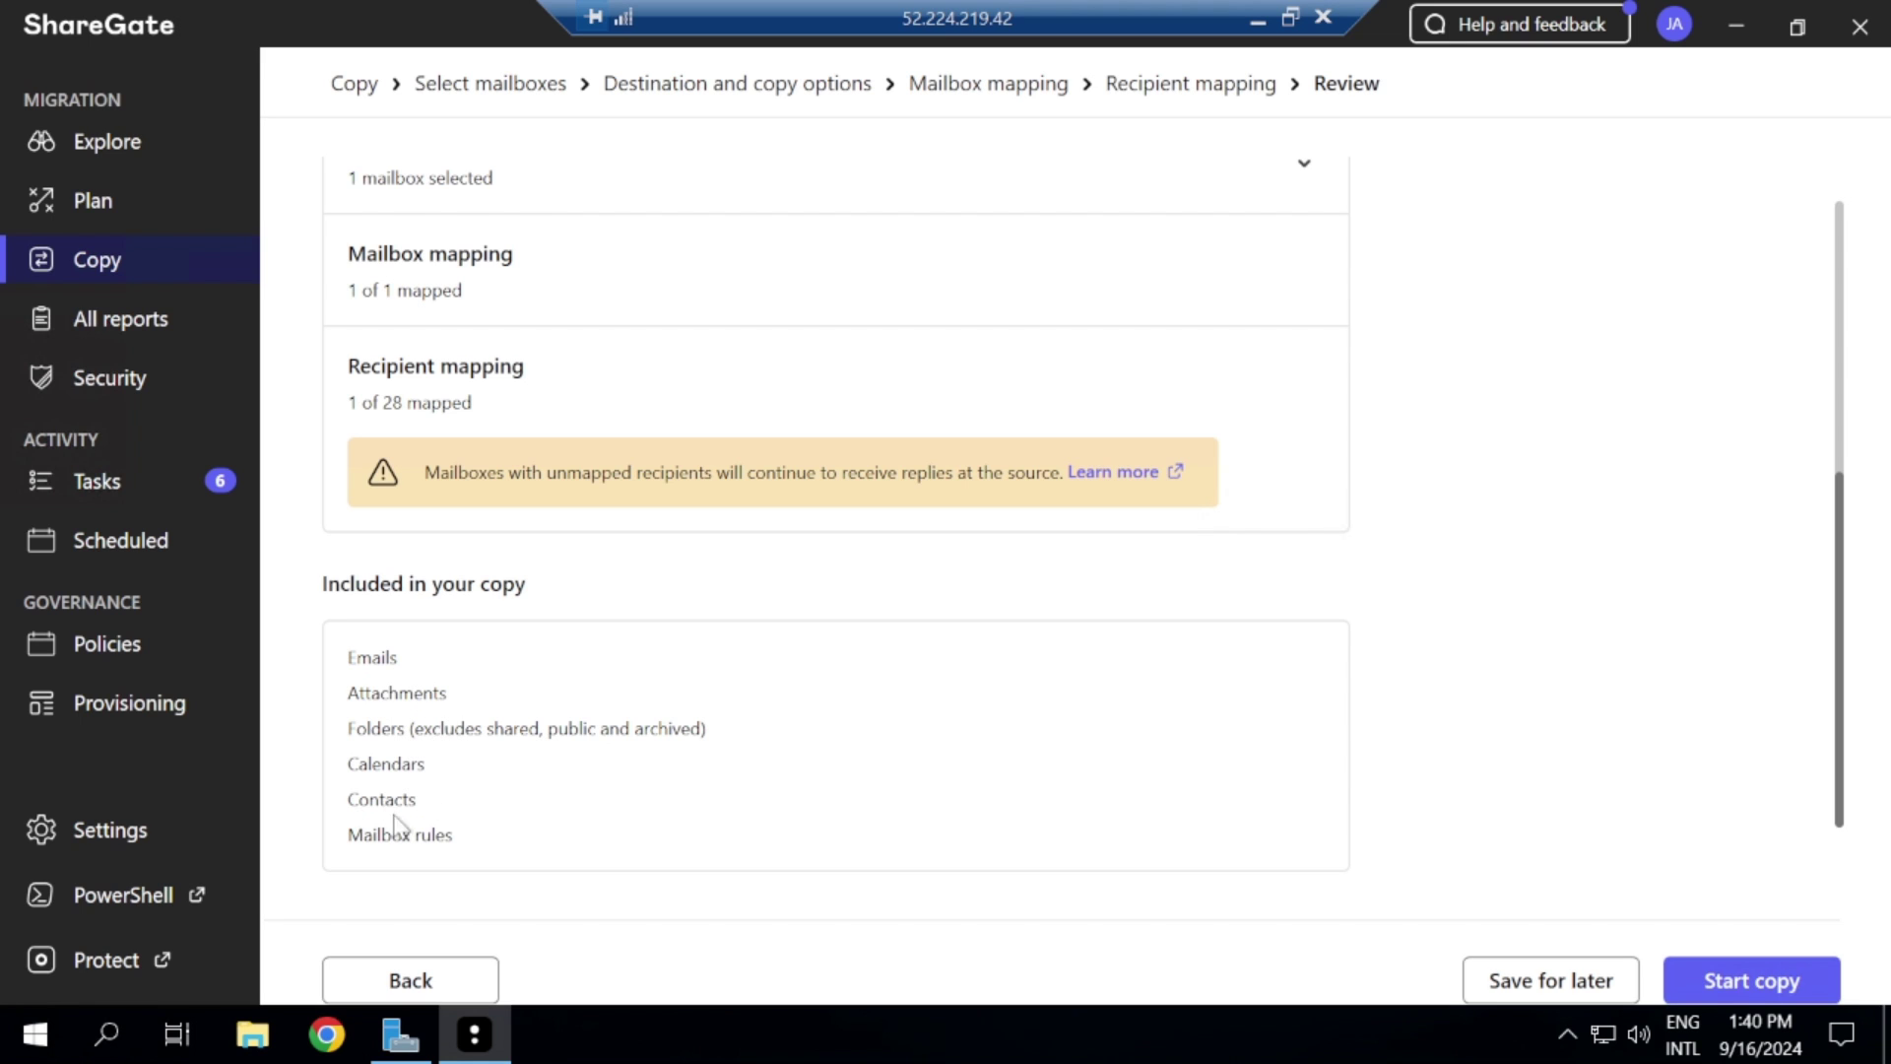
left_click(1736, 993)
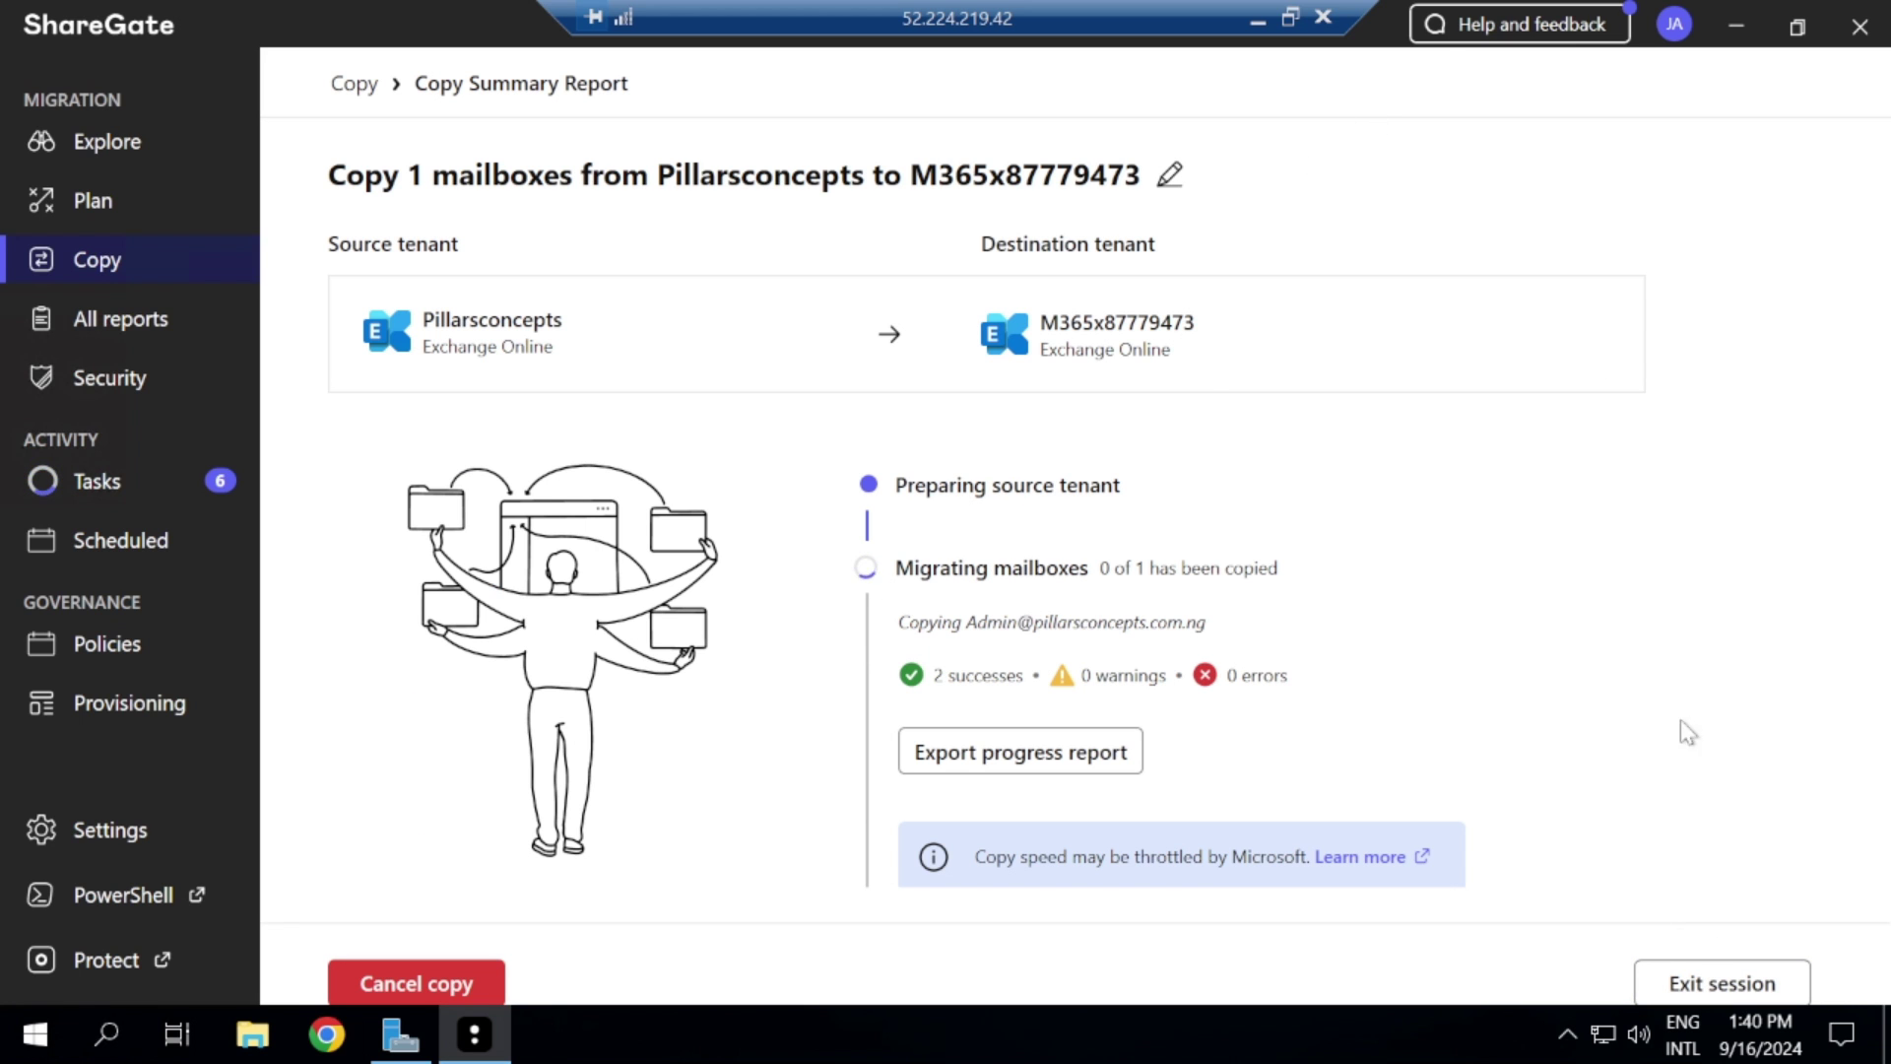
Step: Restore down the Remote Desktop window and bring the local Outlook inbox forward
left_click(1289, 17)
left_click(1474, 532)
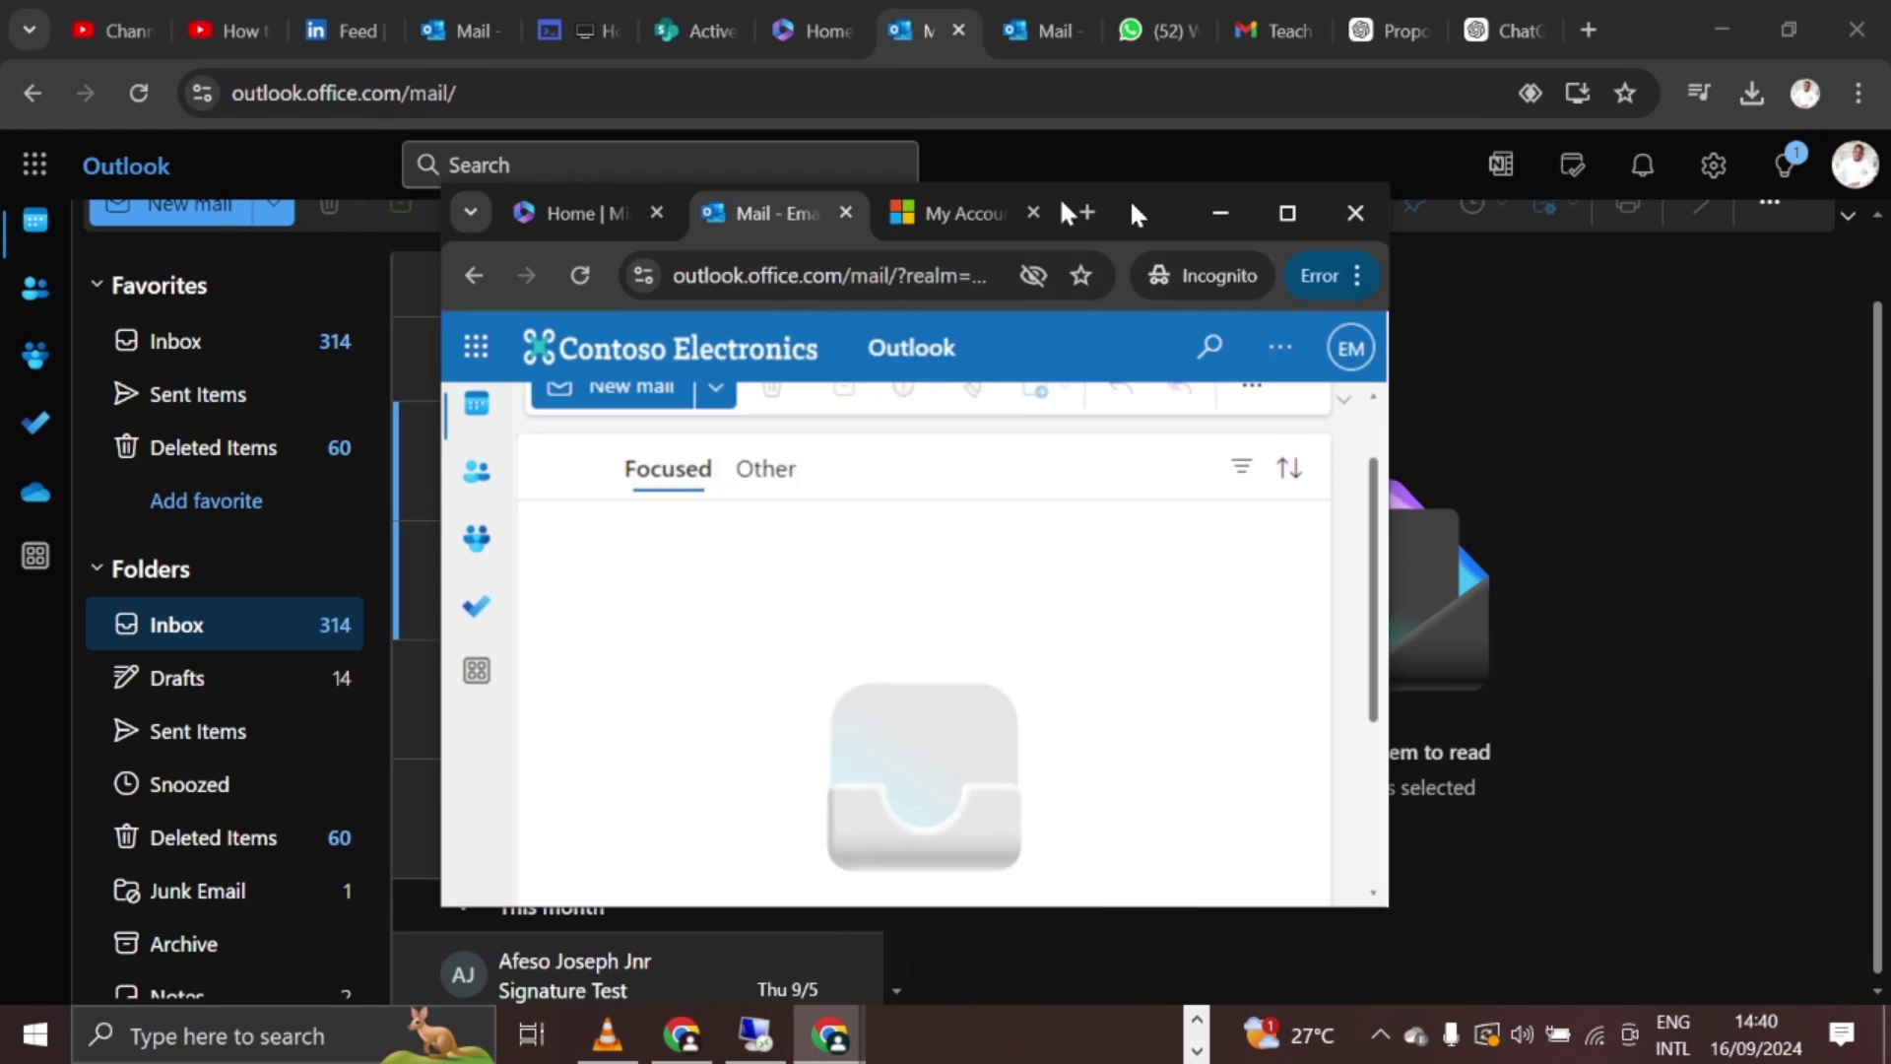
Step: Maximize the Email Migration Outlook window, checking ShareGate until 1 of 1 mailbox is copied
left_click_drag(1127, 198, 747, 189)
left_click(884, 197)
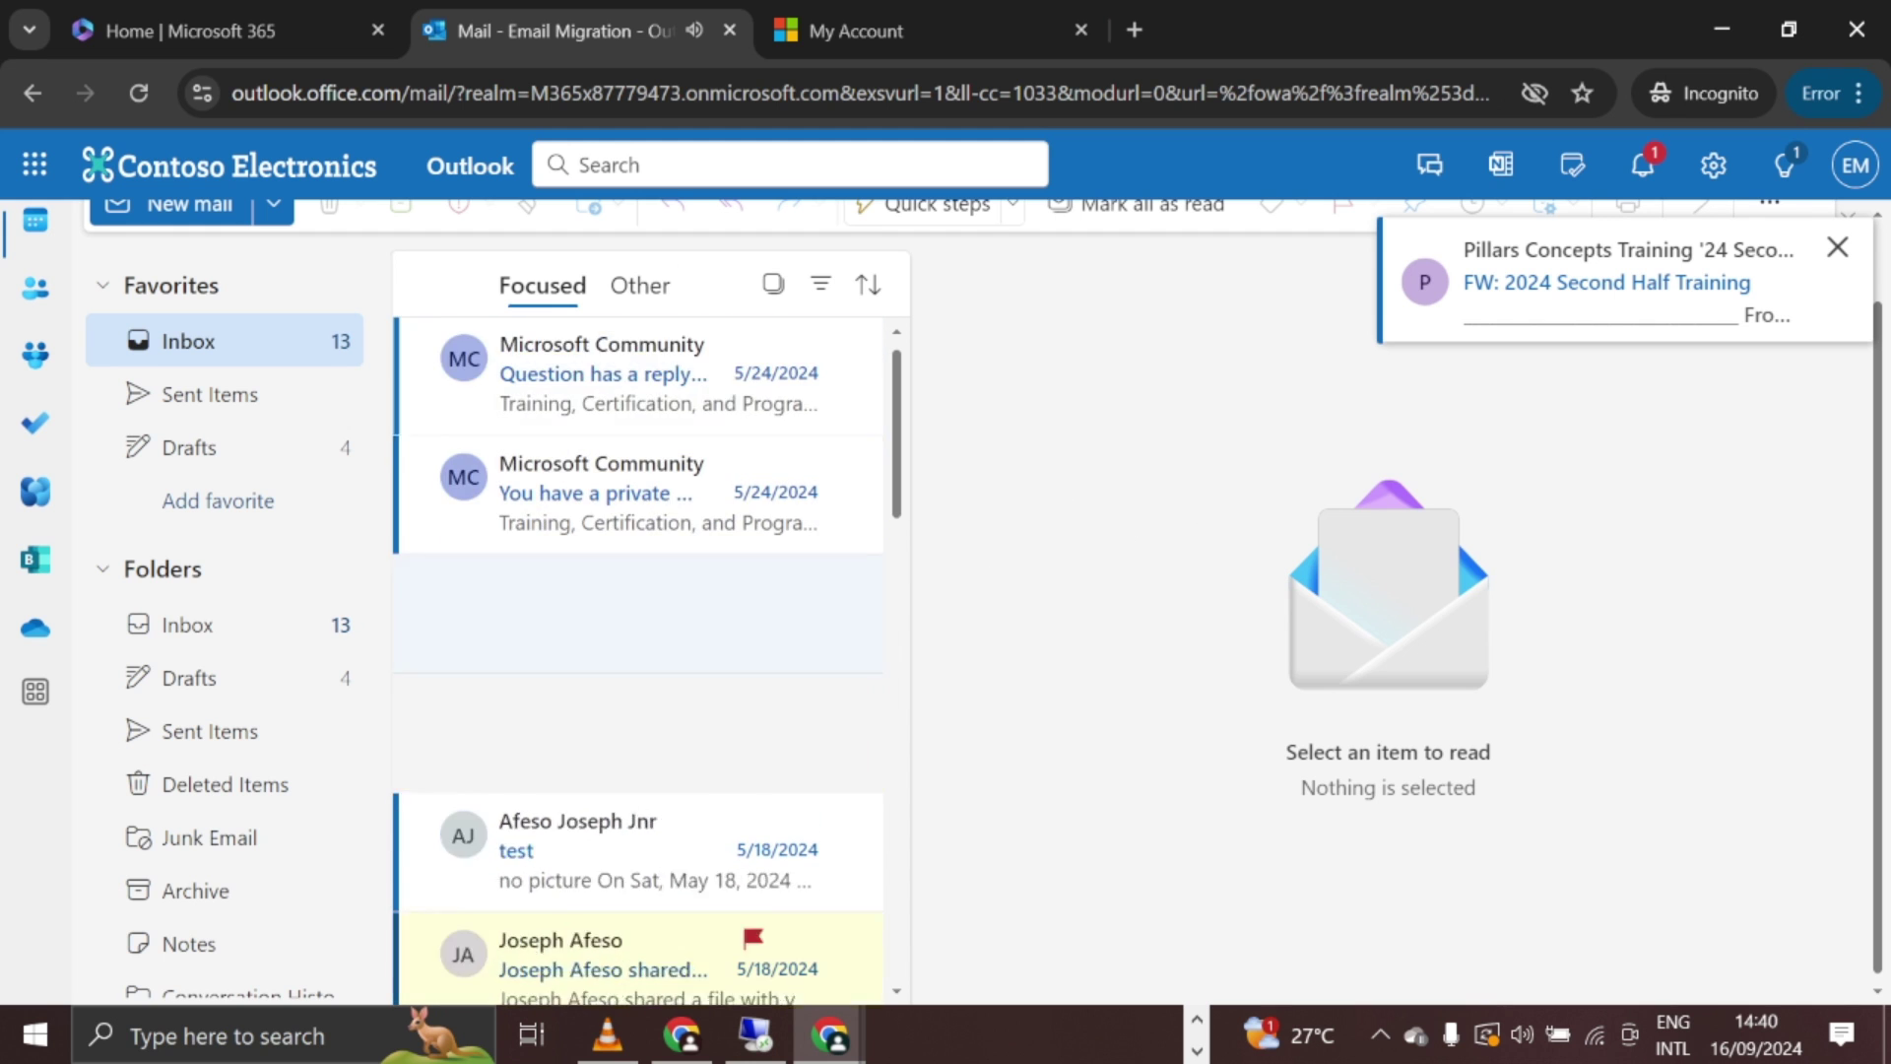
left_click(756, 1034)
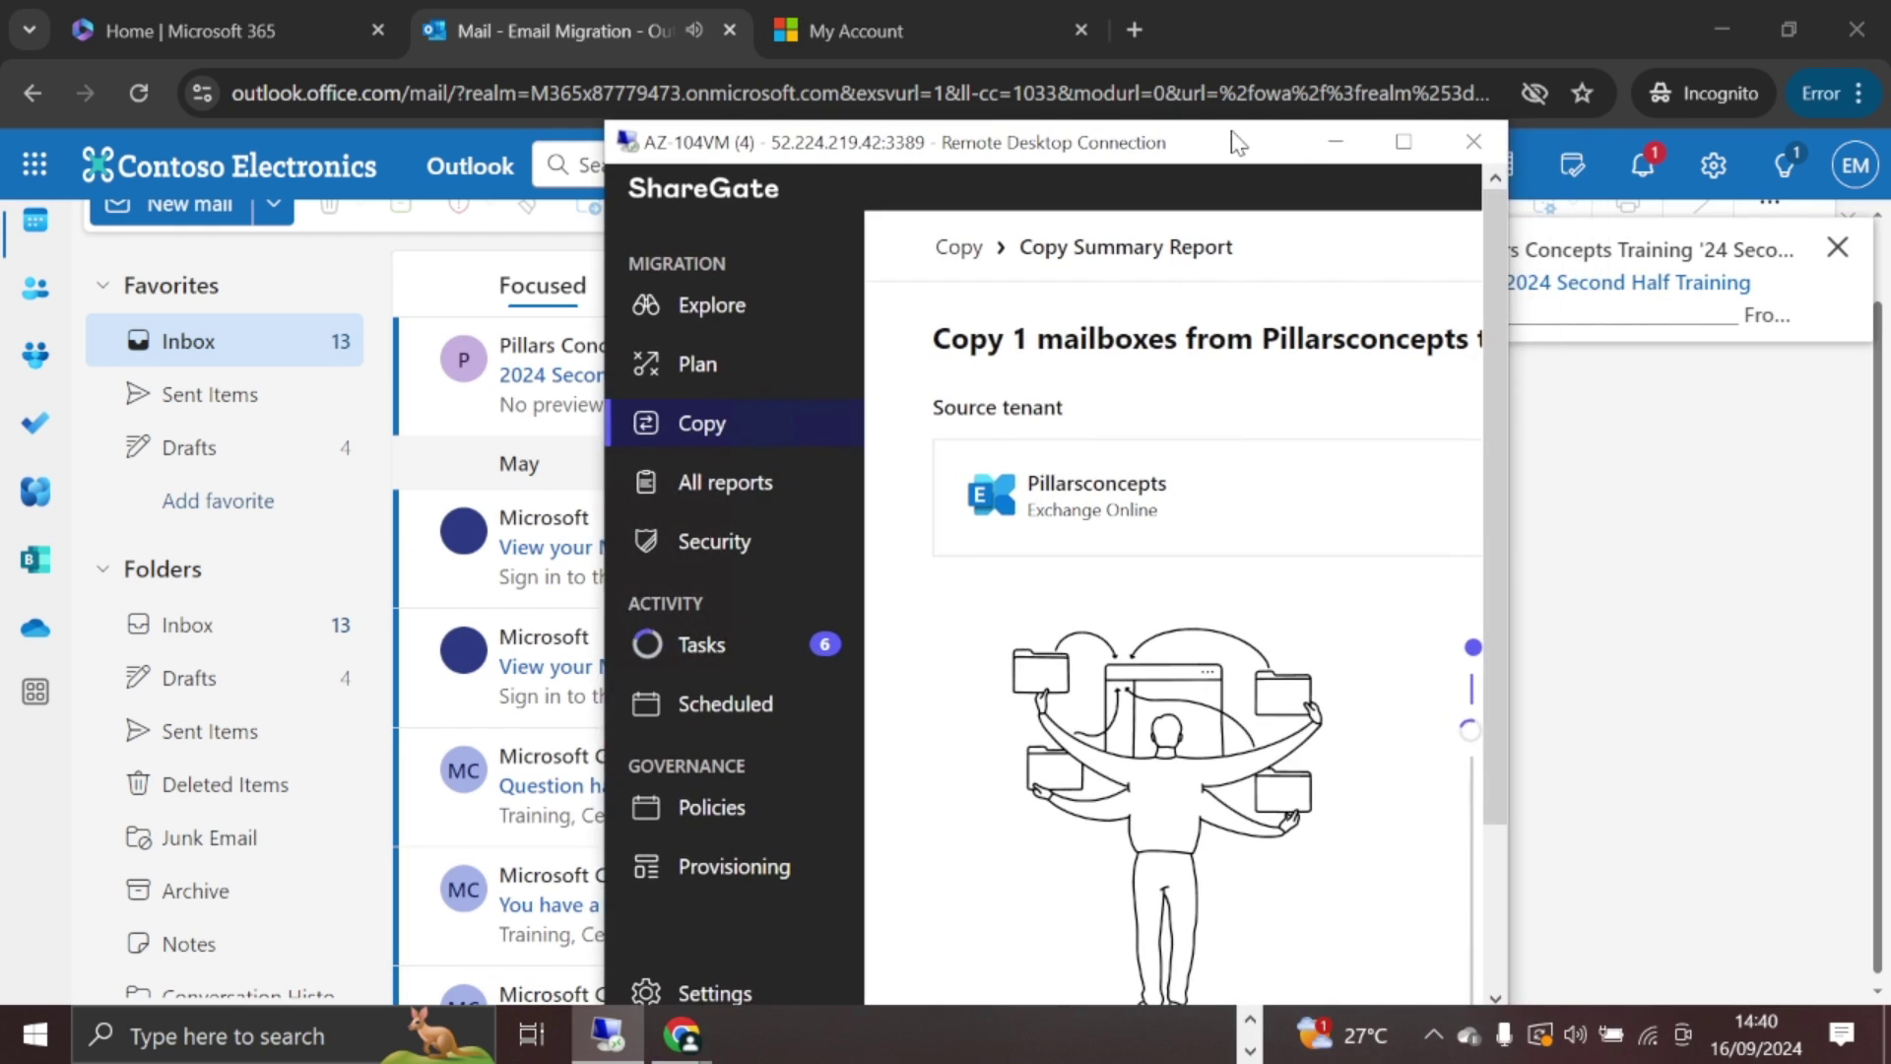
left_click(1404, 143)
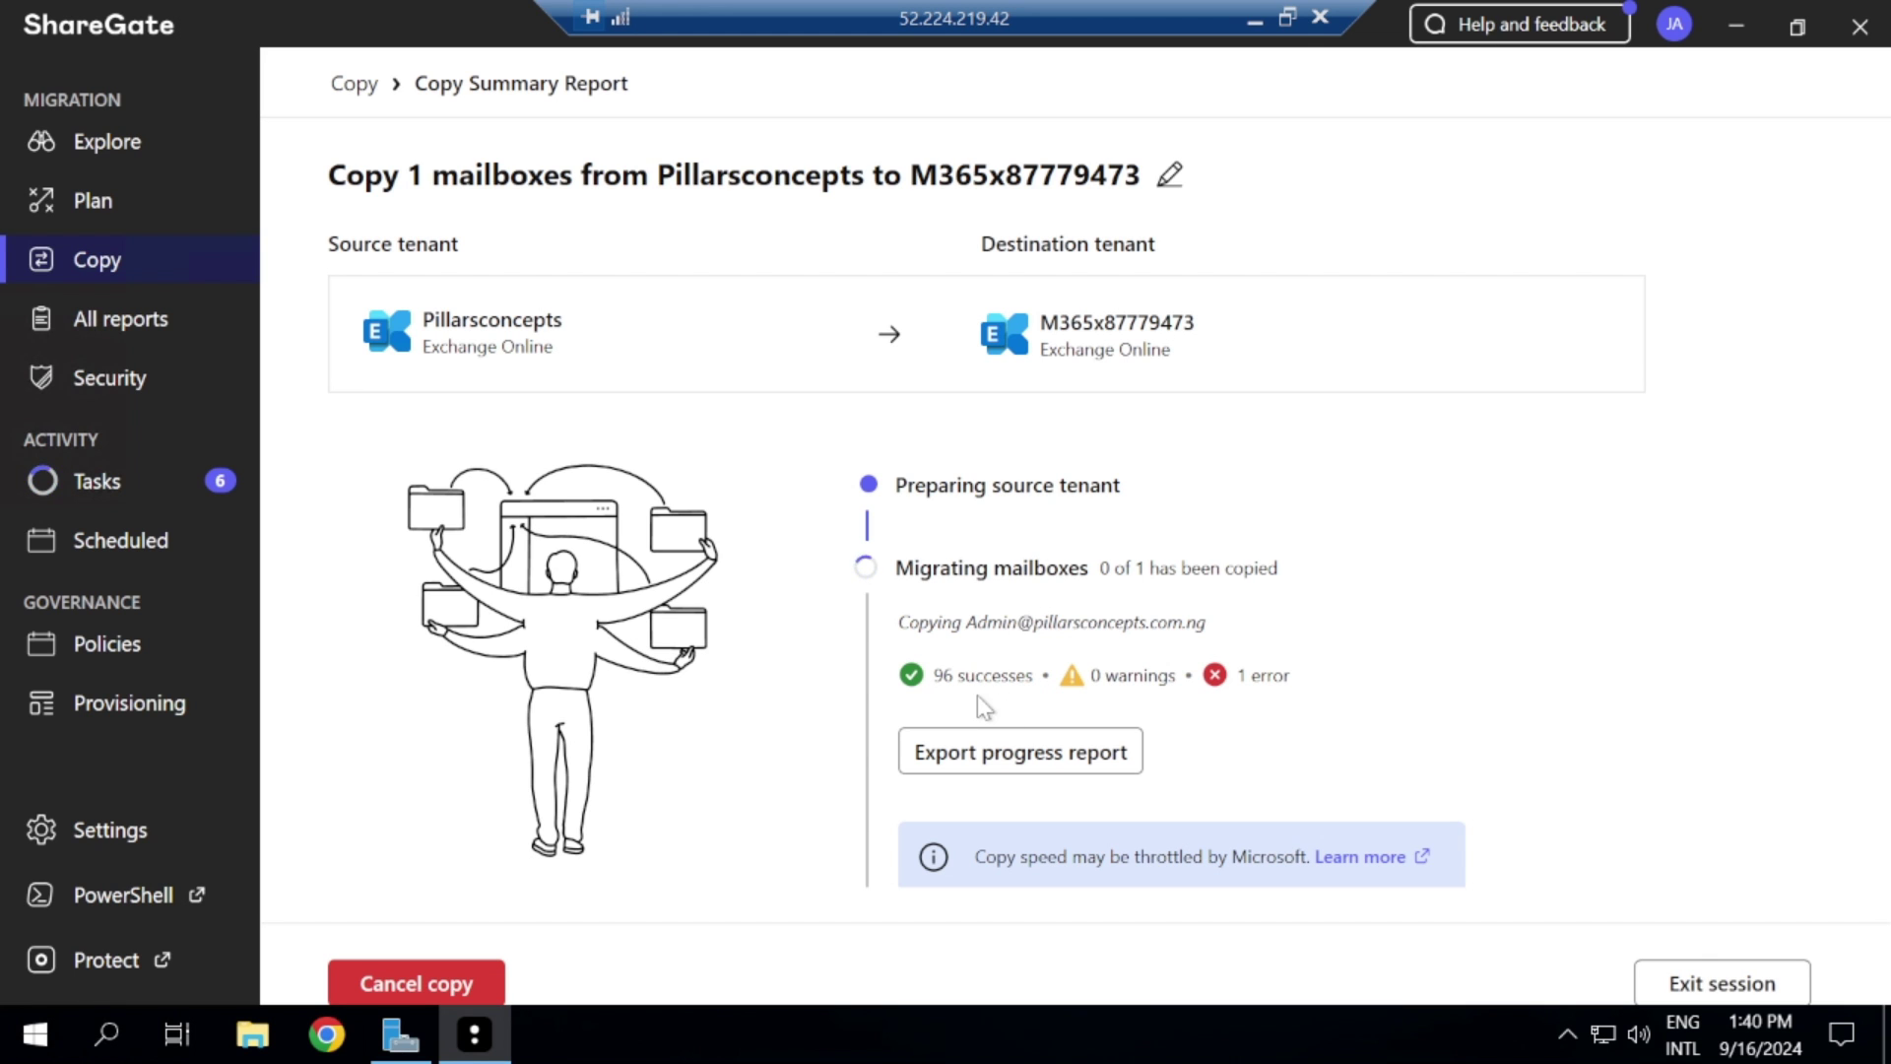
left_click(1286, 17)
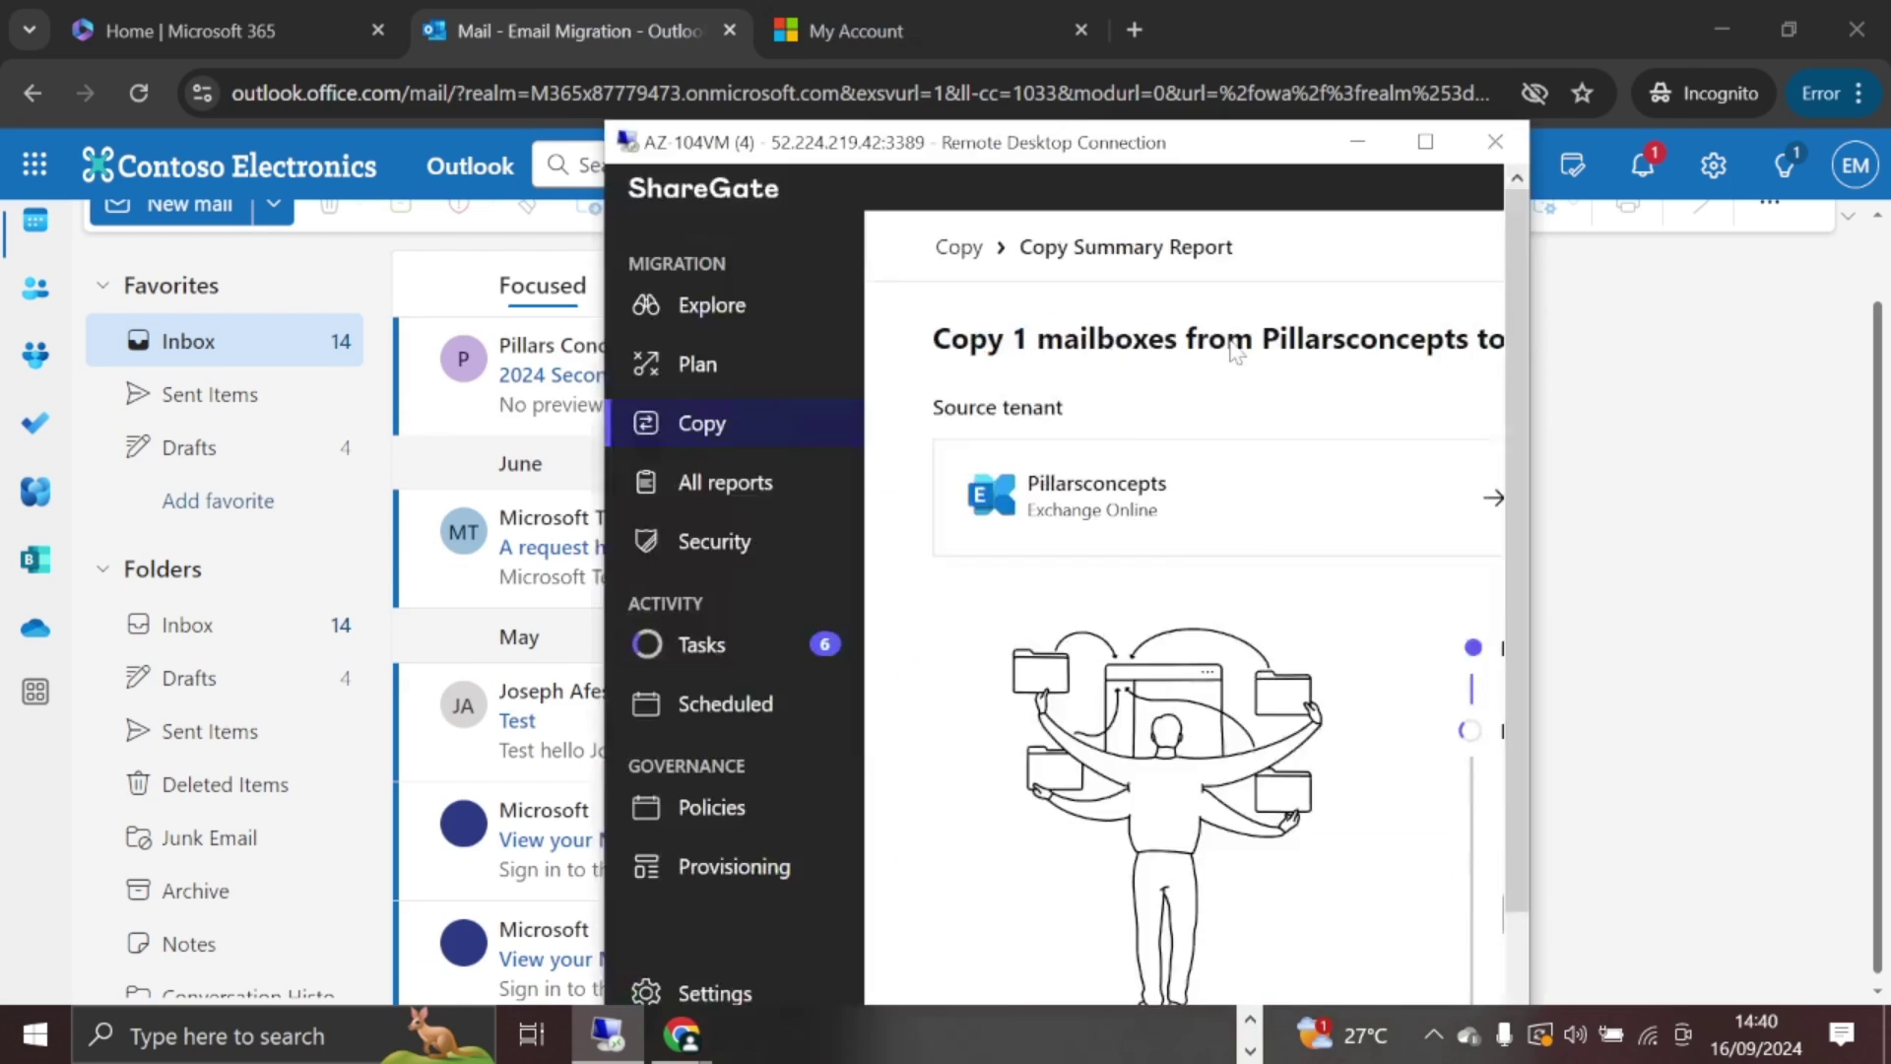
left_click(1357, 142)
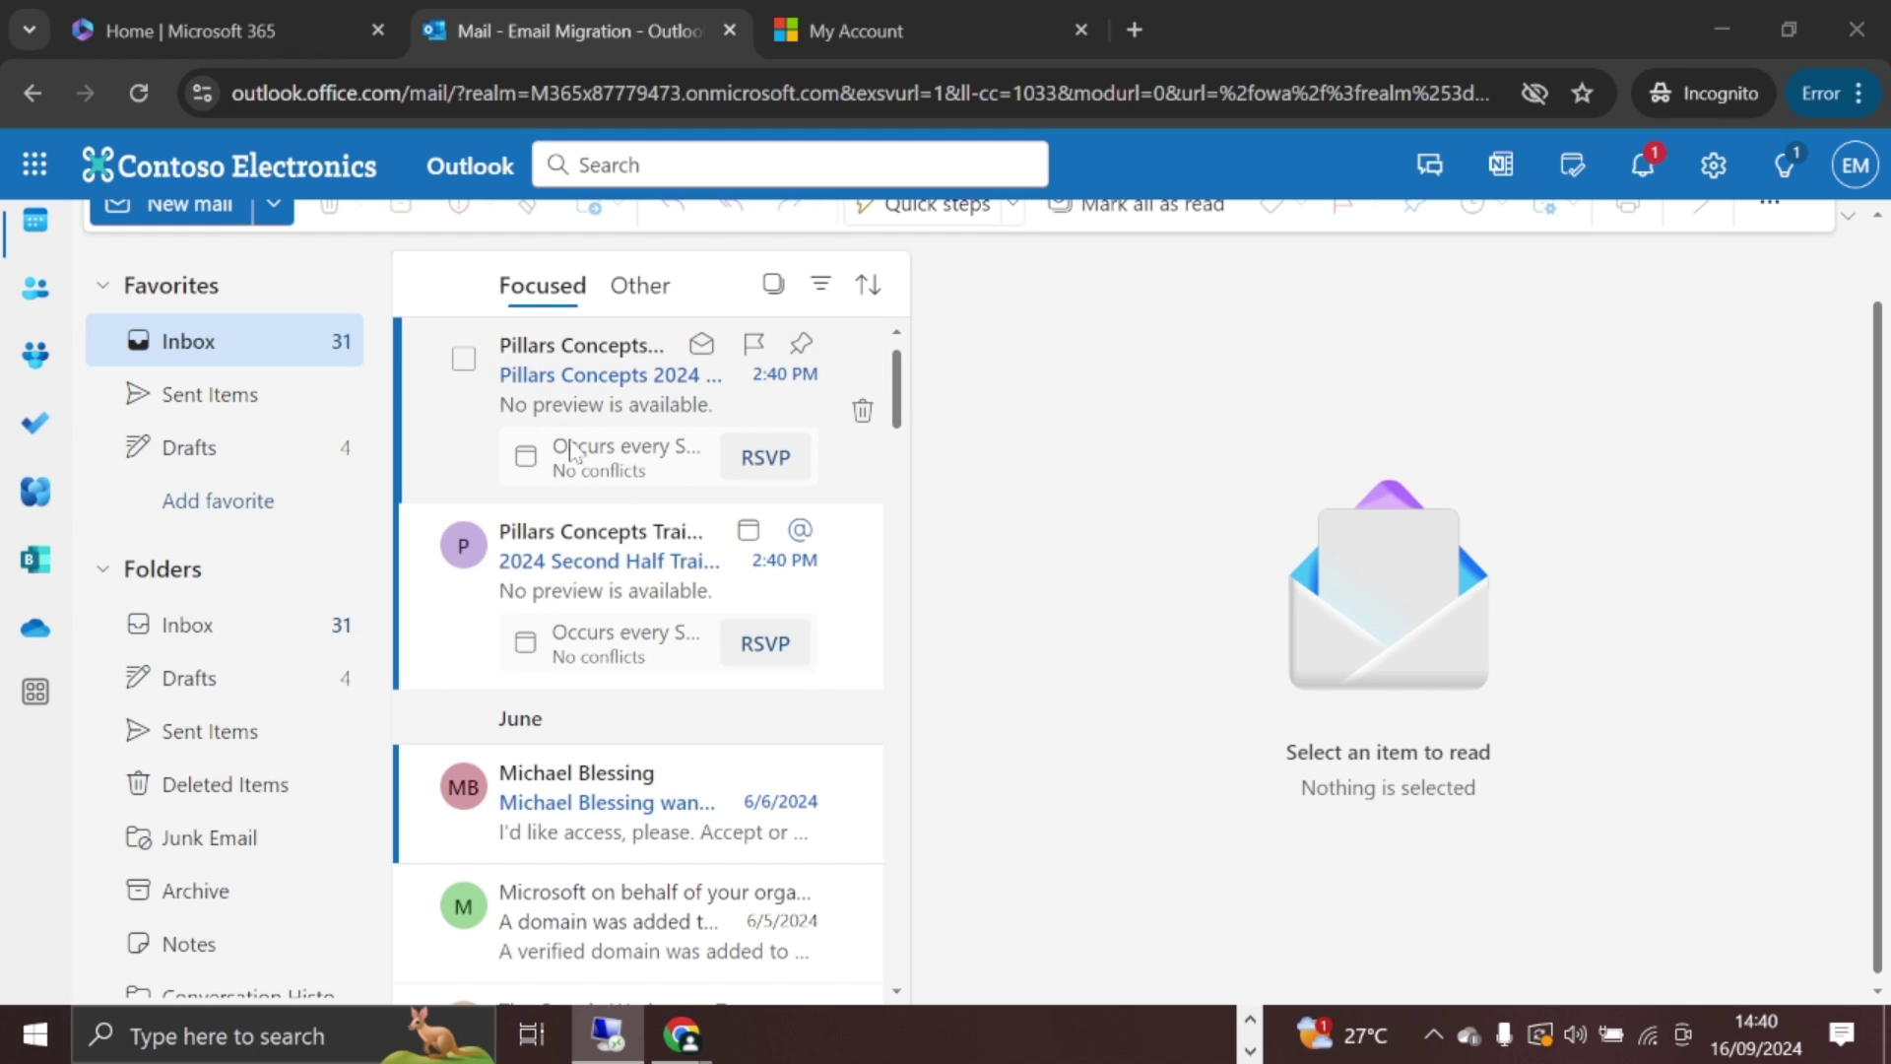
scroll(596, 616, "up", 1)
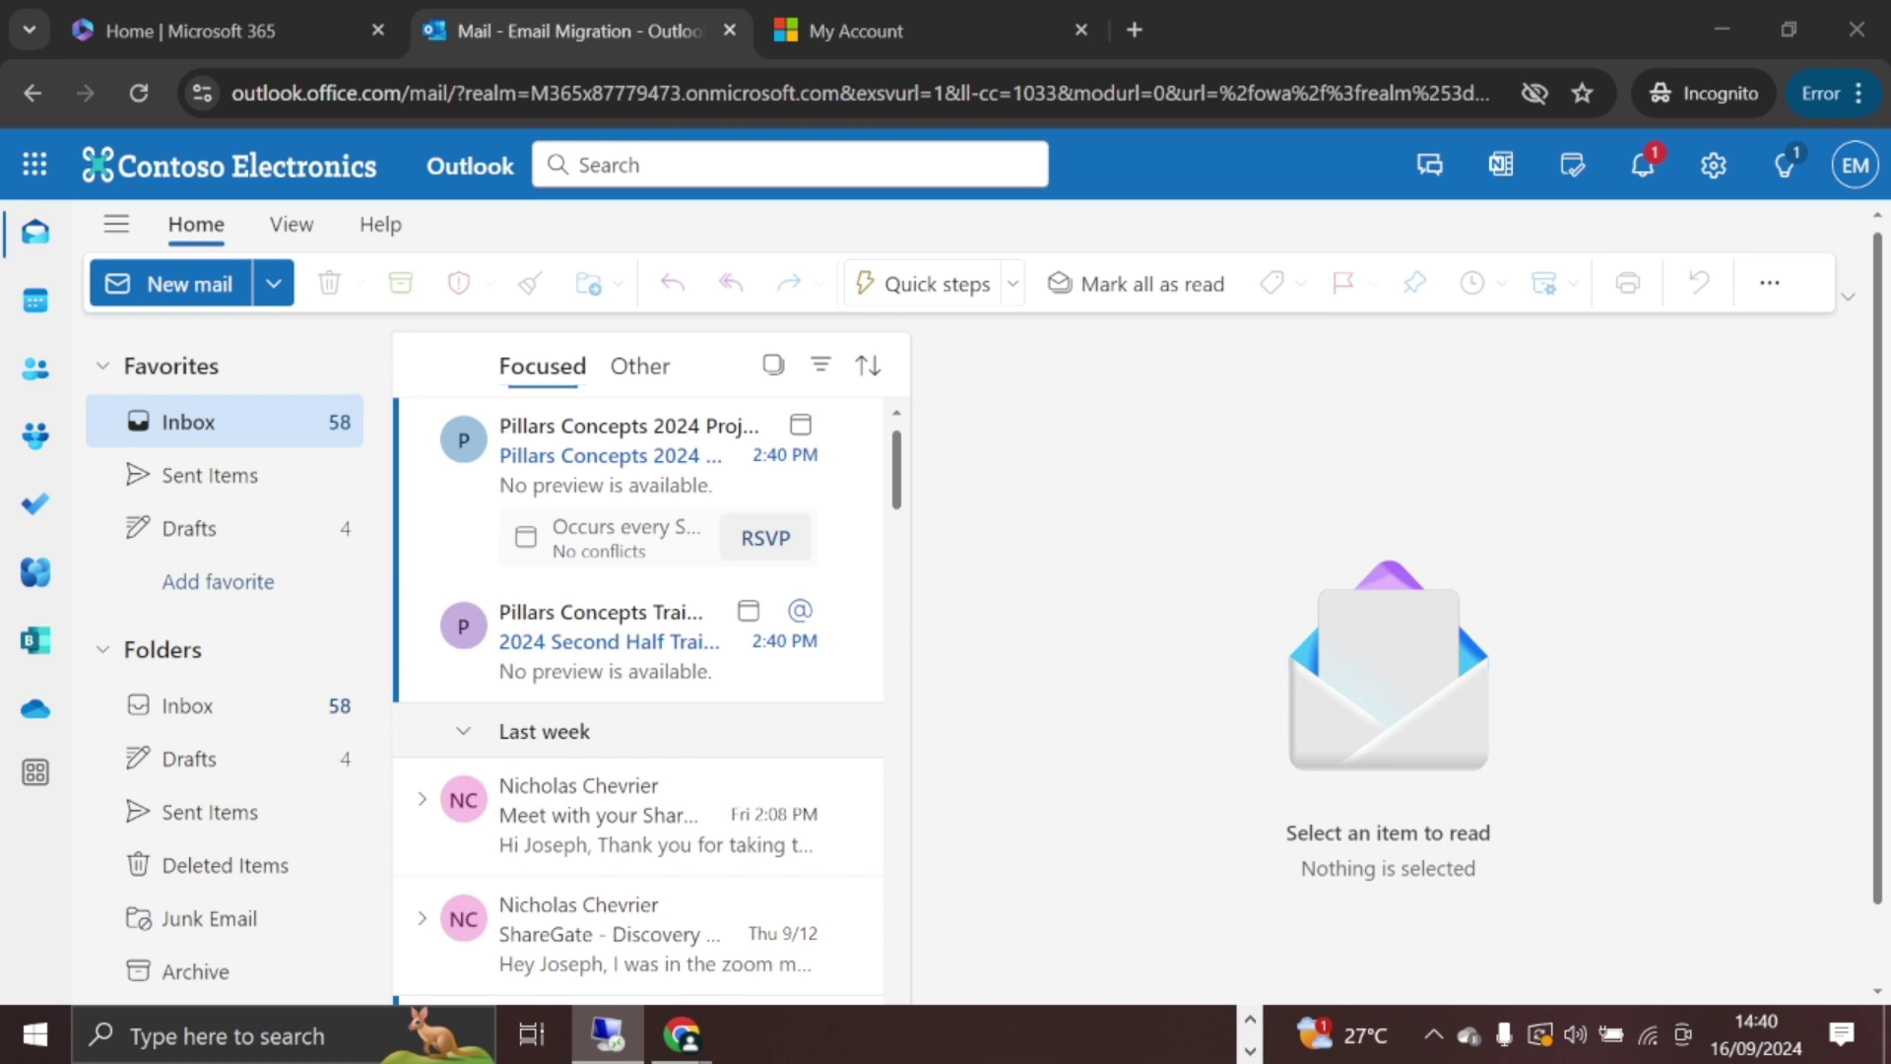
left_click(607, 1034)
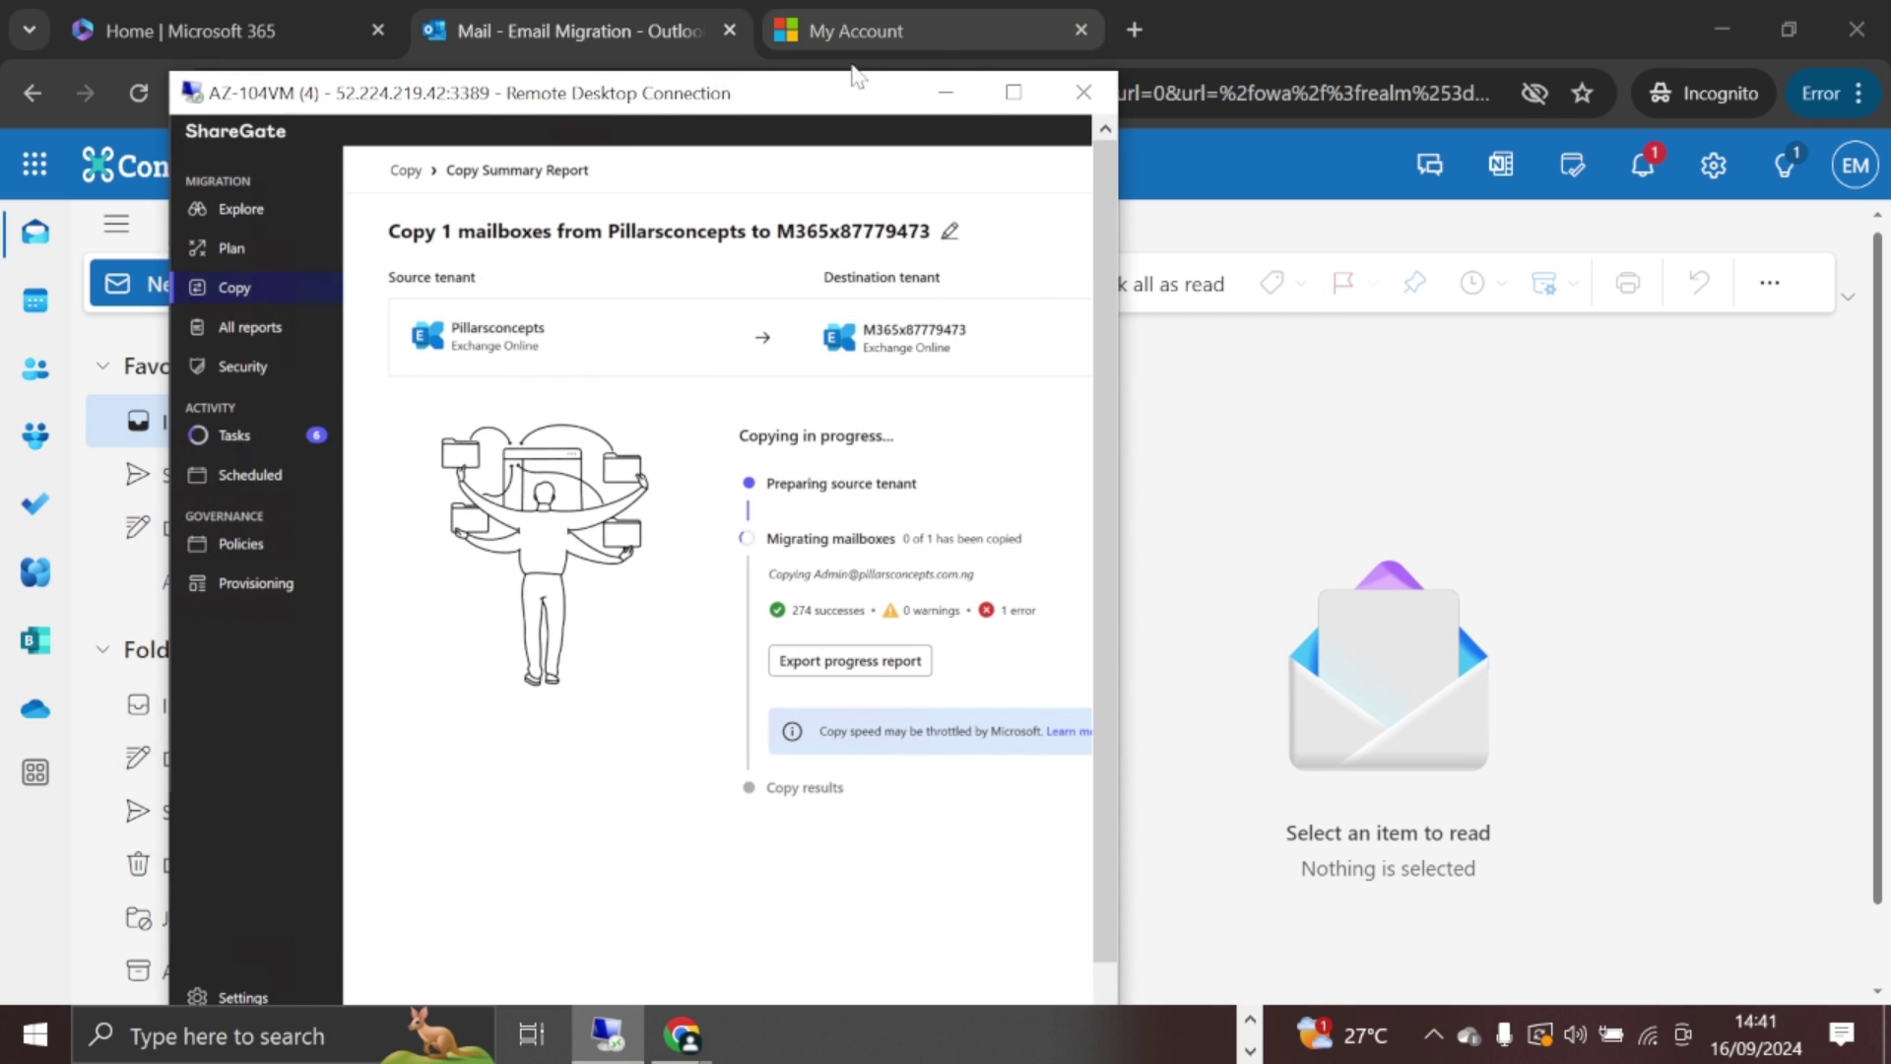
left_click(1010, 95)
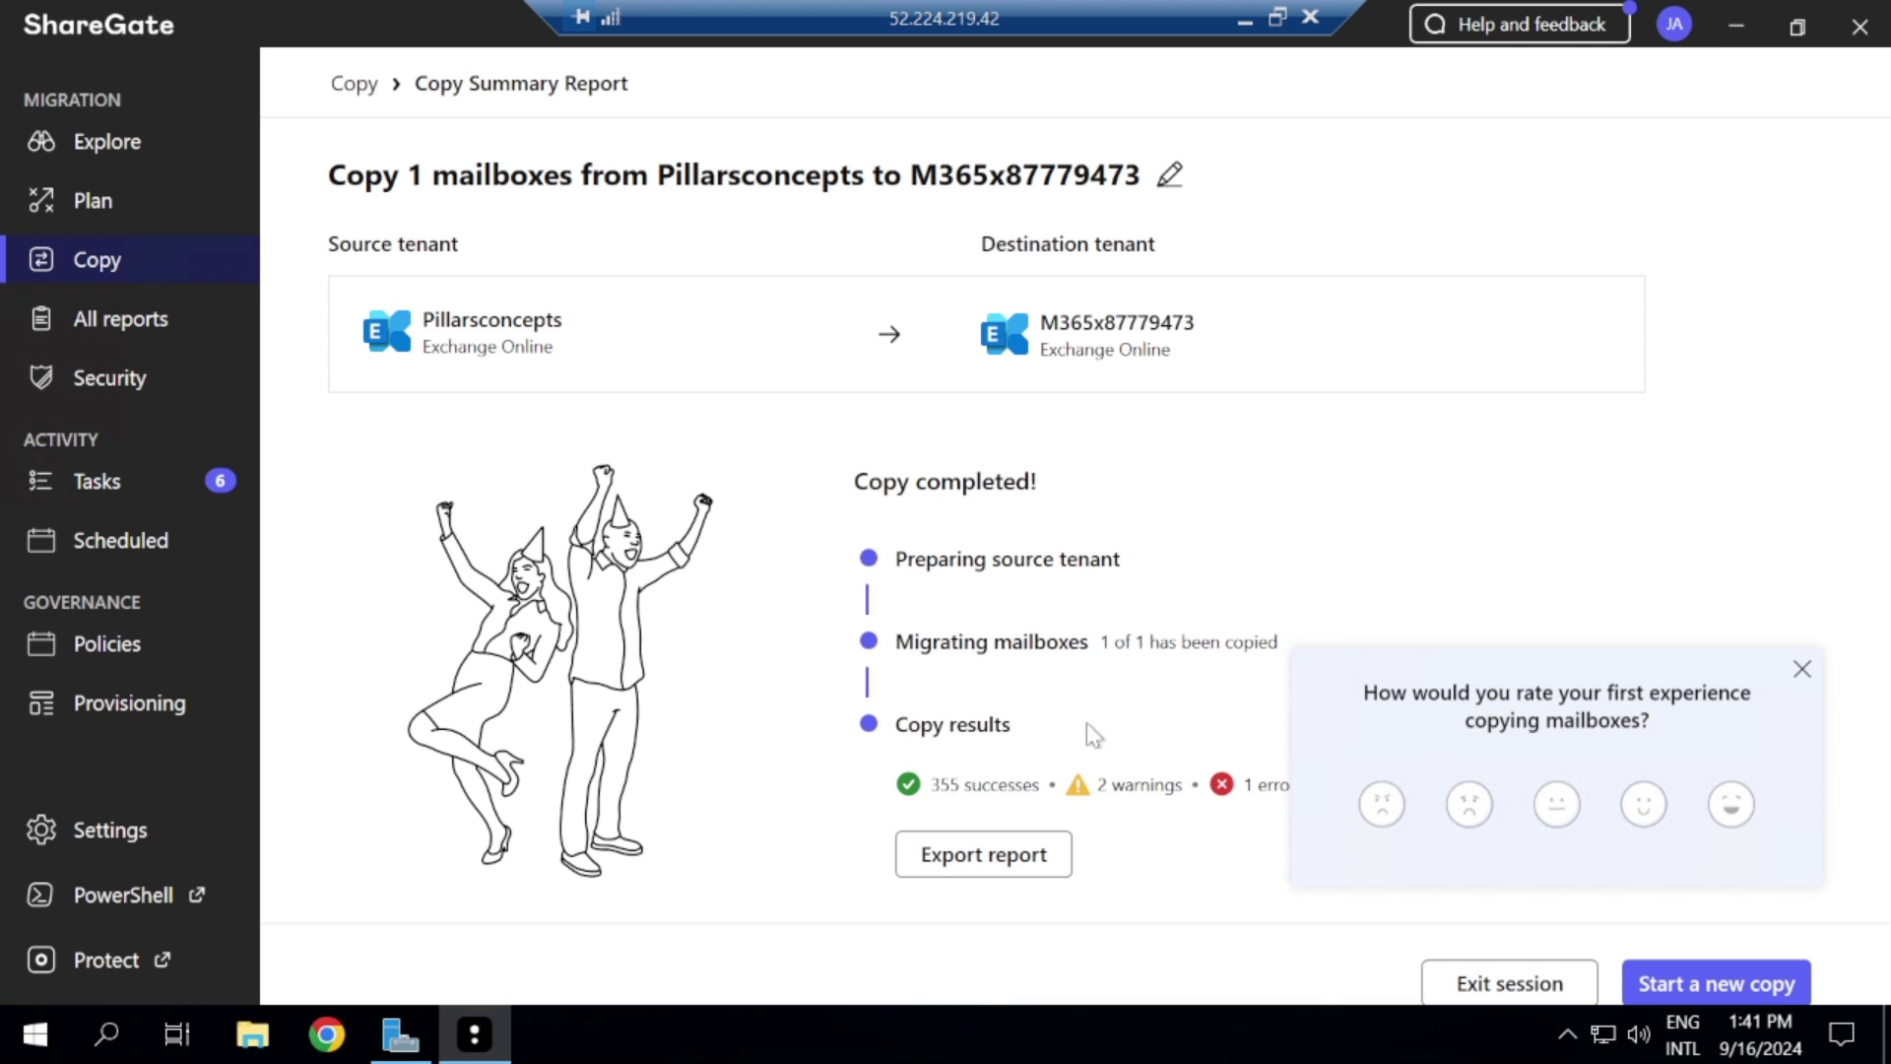
Step: Dismiss the rating prompt, export the copy report as CSV to Downloads, and open it
left_click(1802, 669)
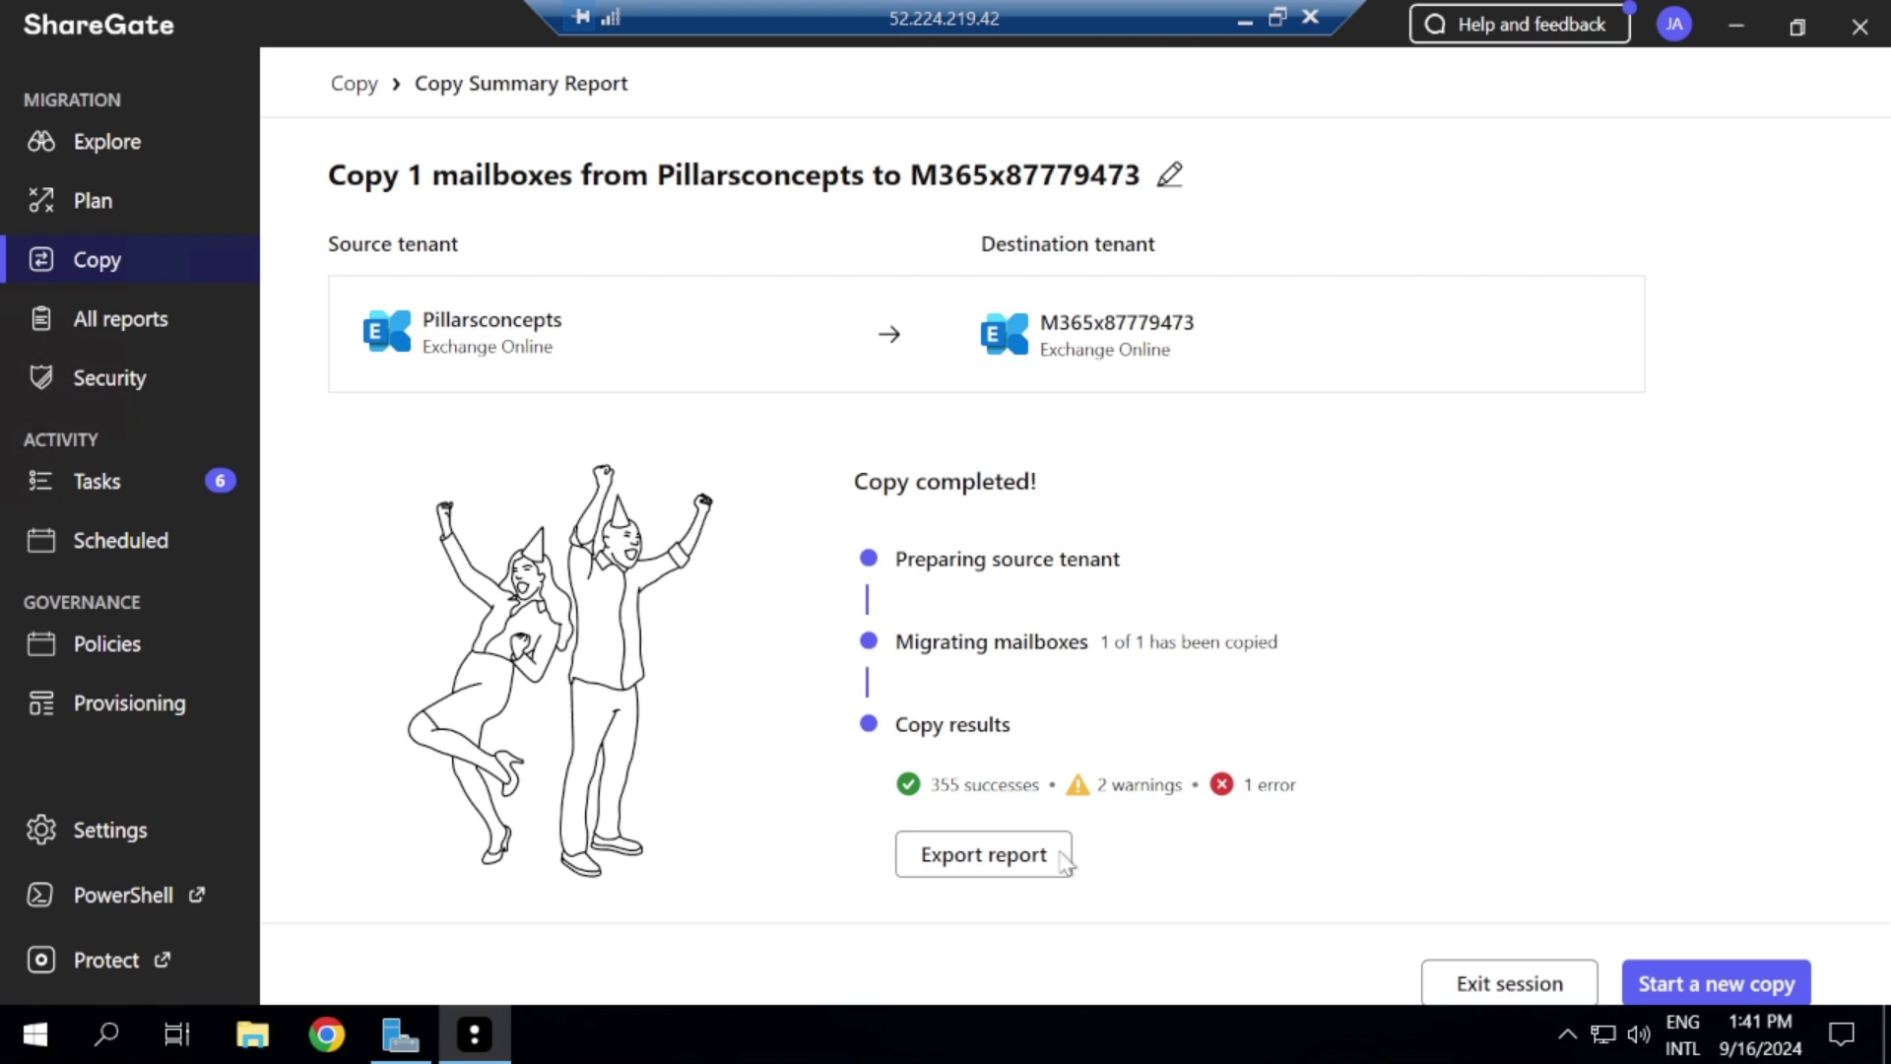
left_click(1005, 853)
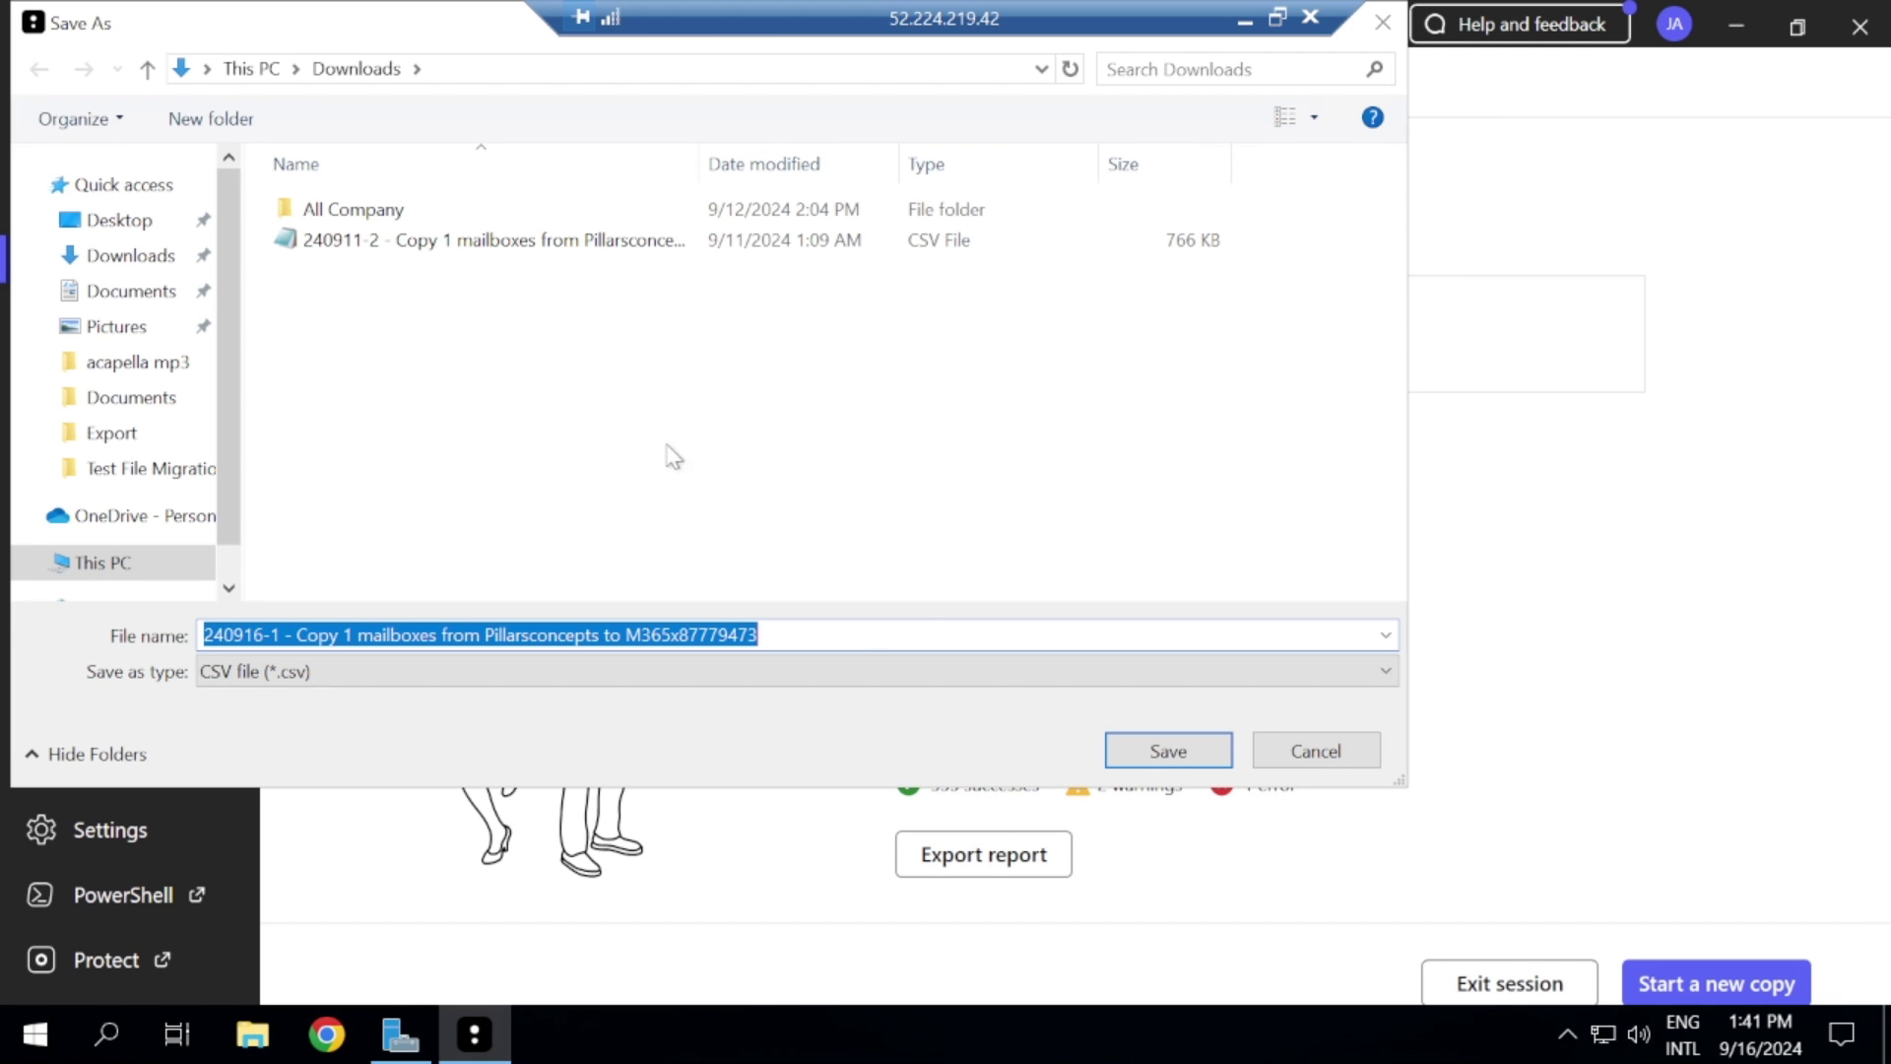
left_click(126, 258)
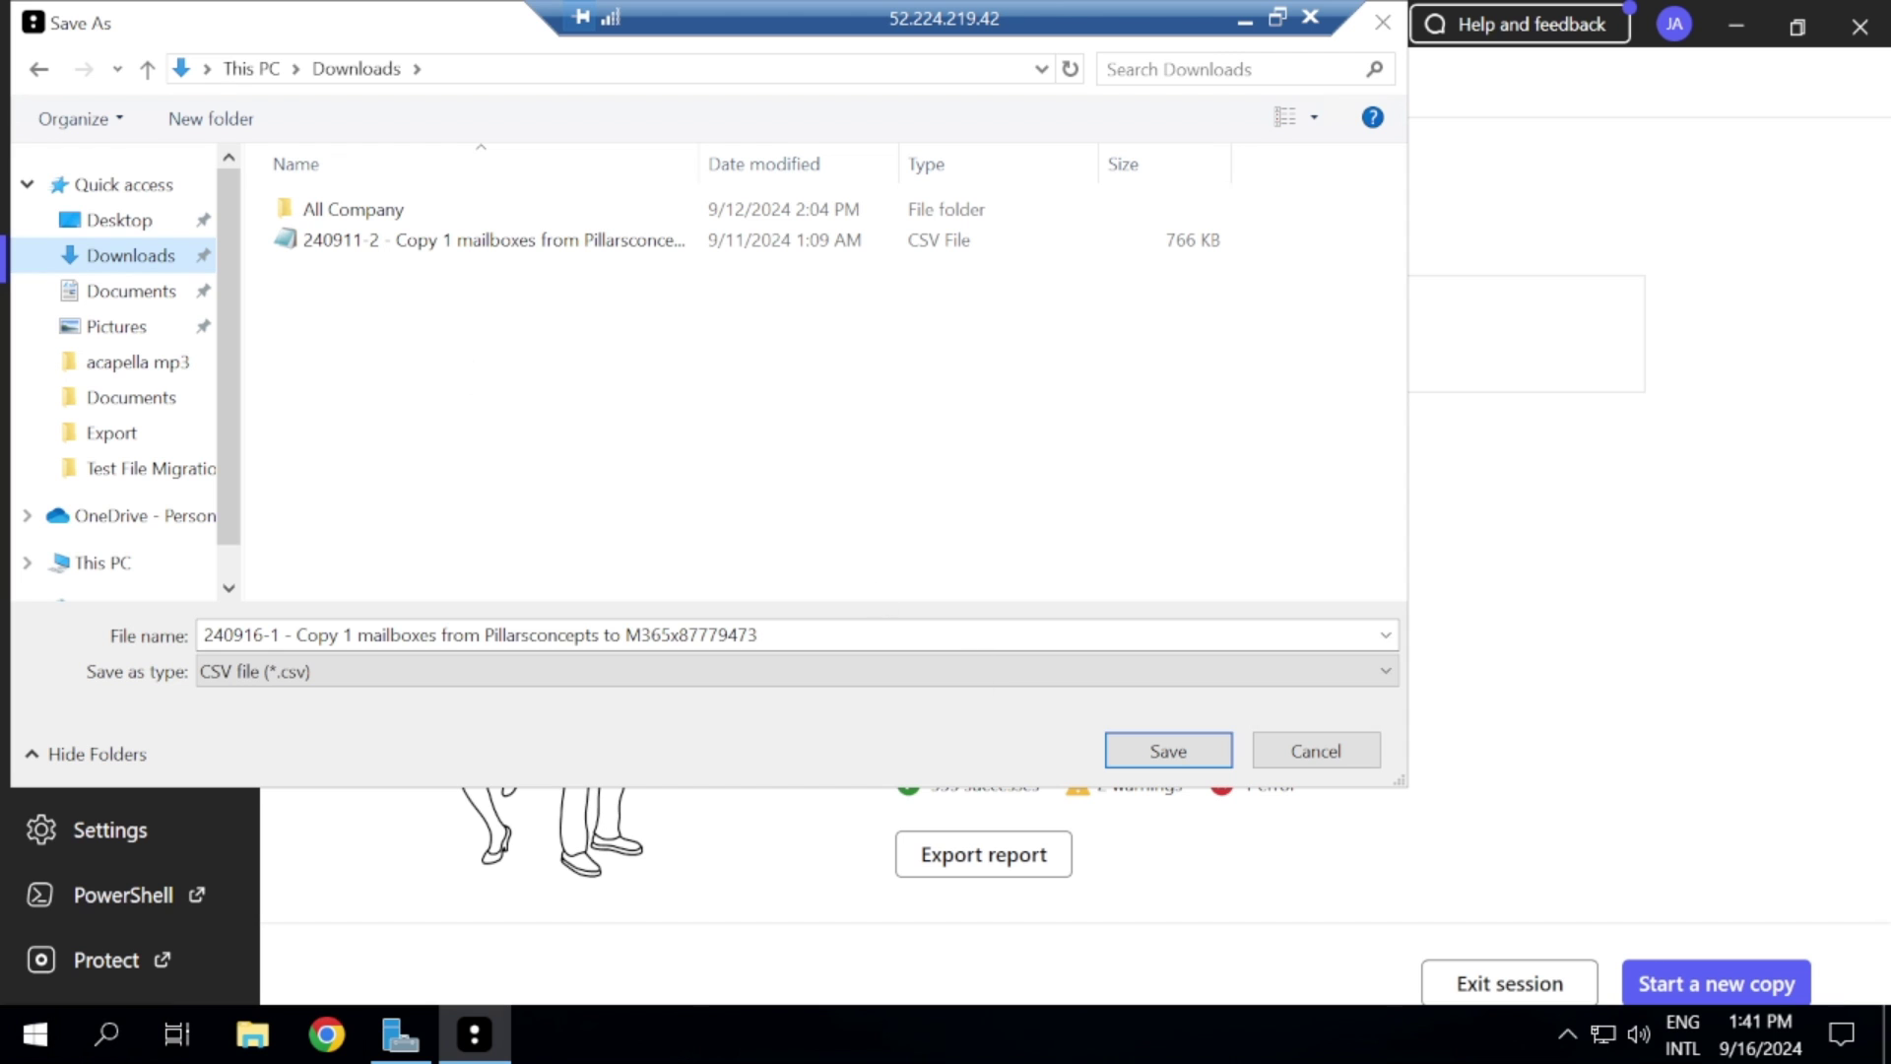
left_click(1167, 750)
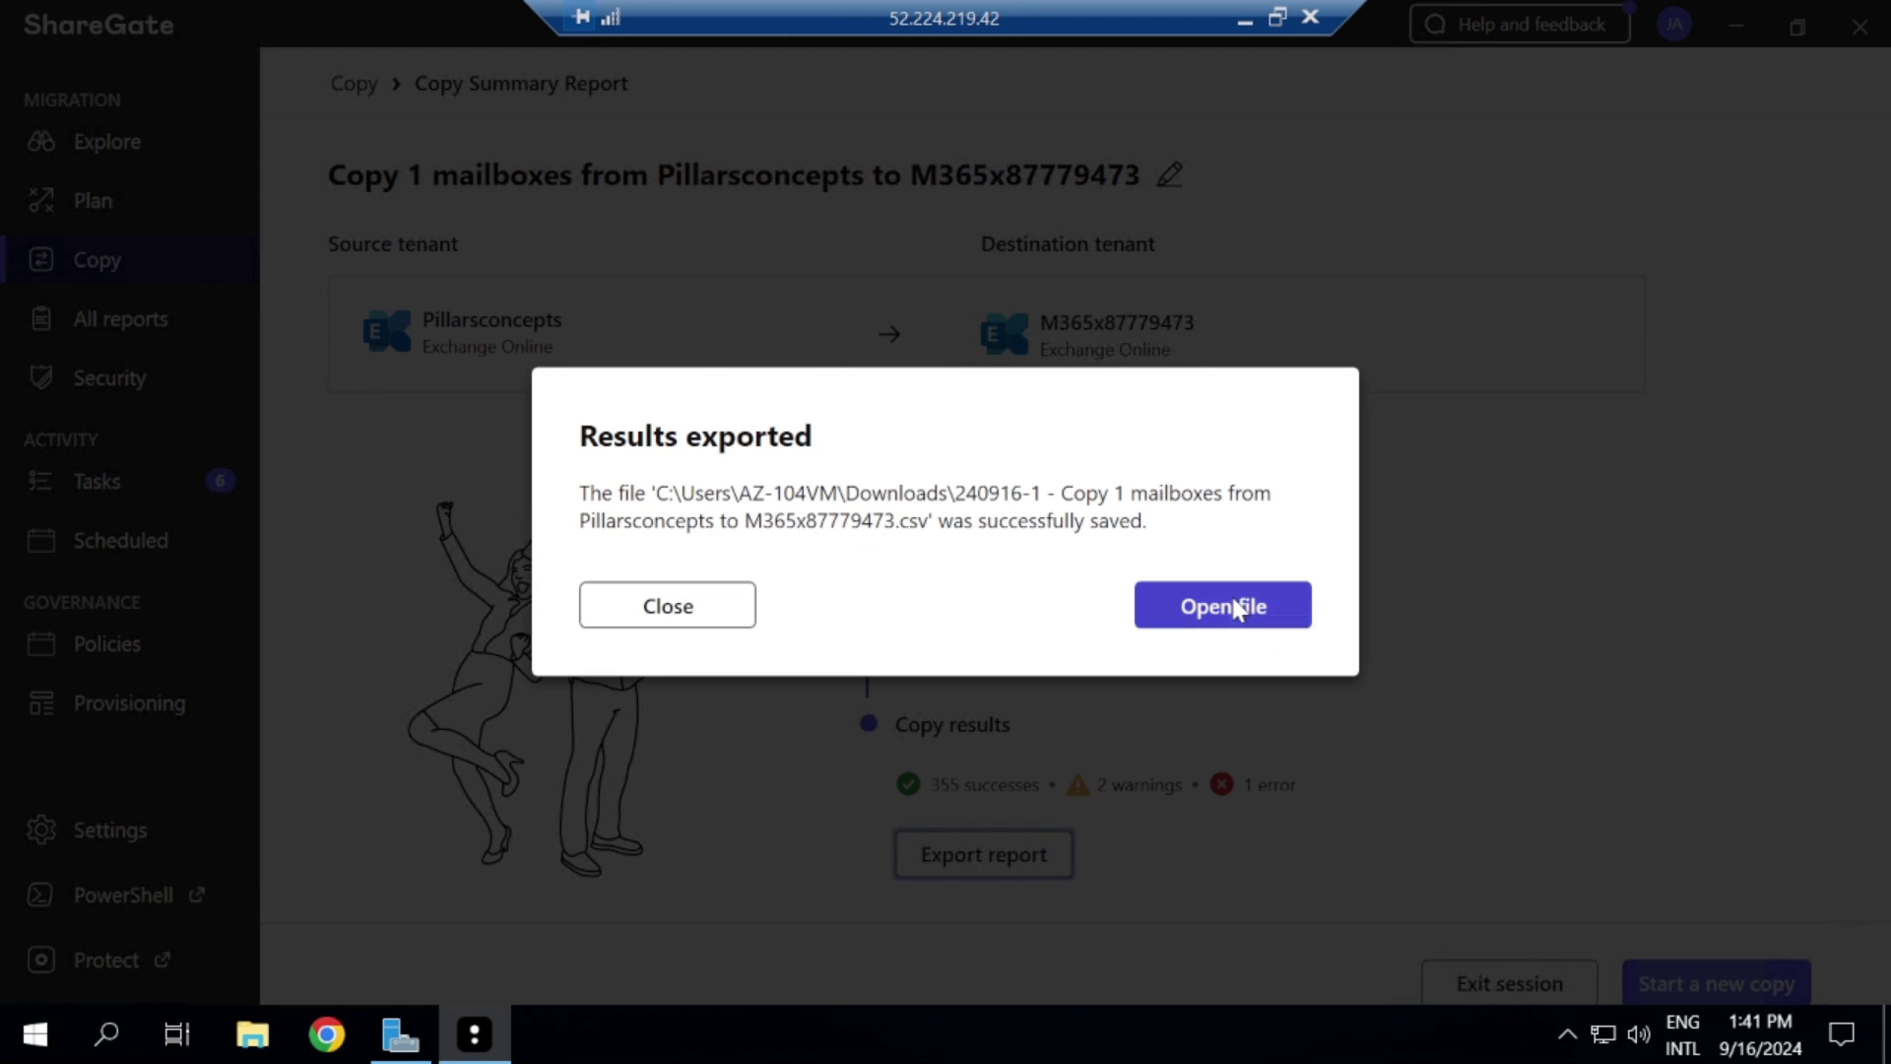
left_click(1224, 604)
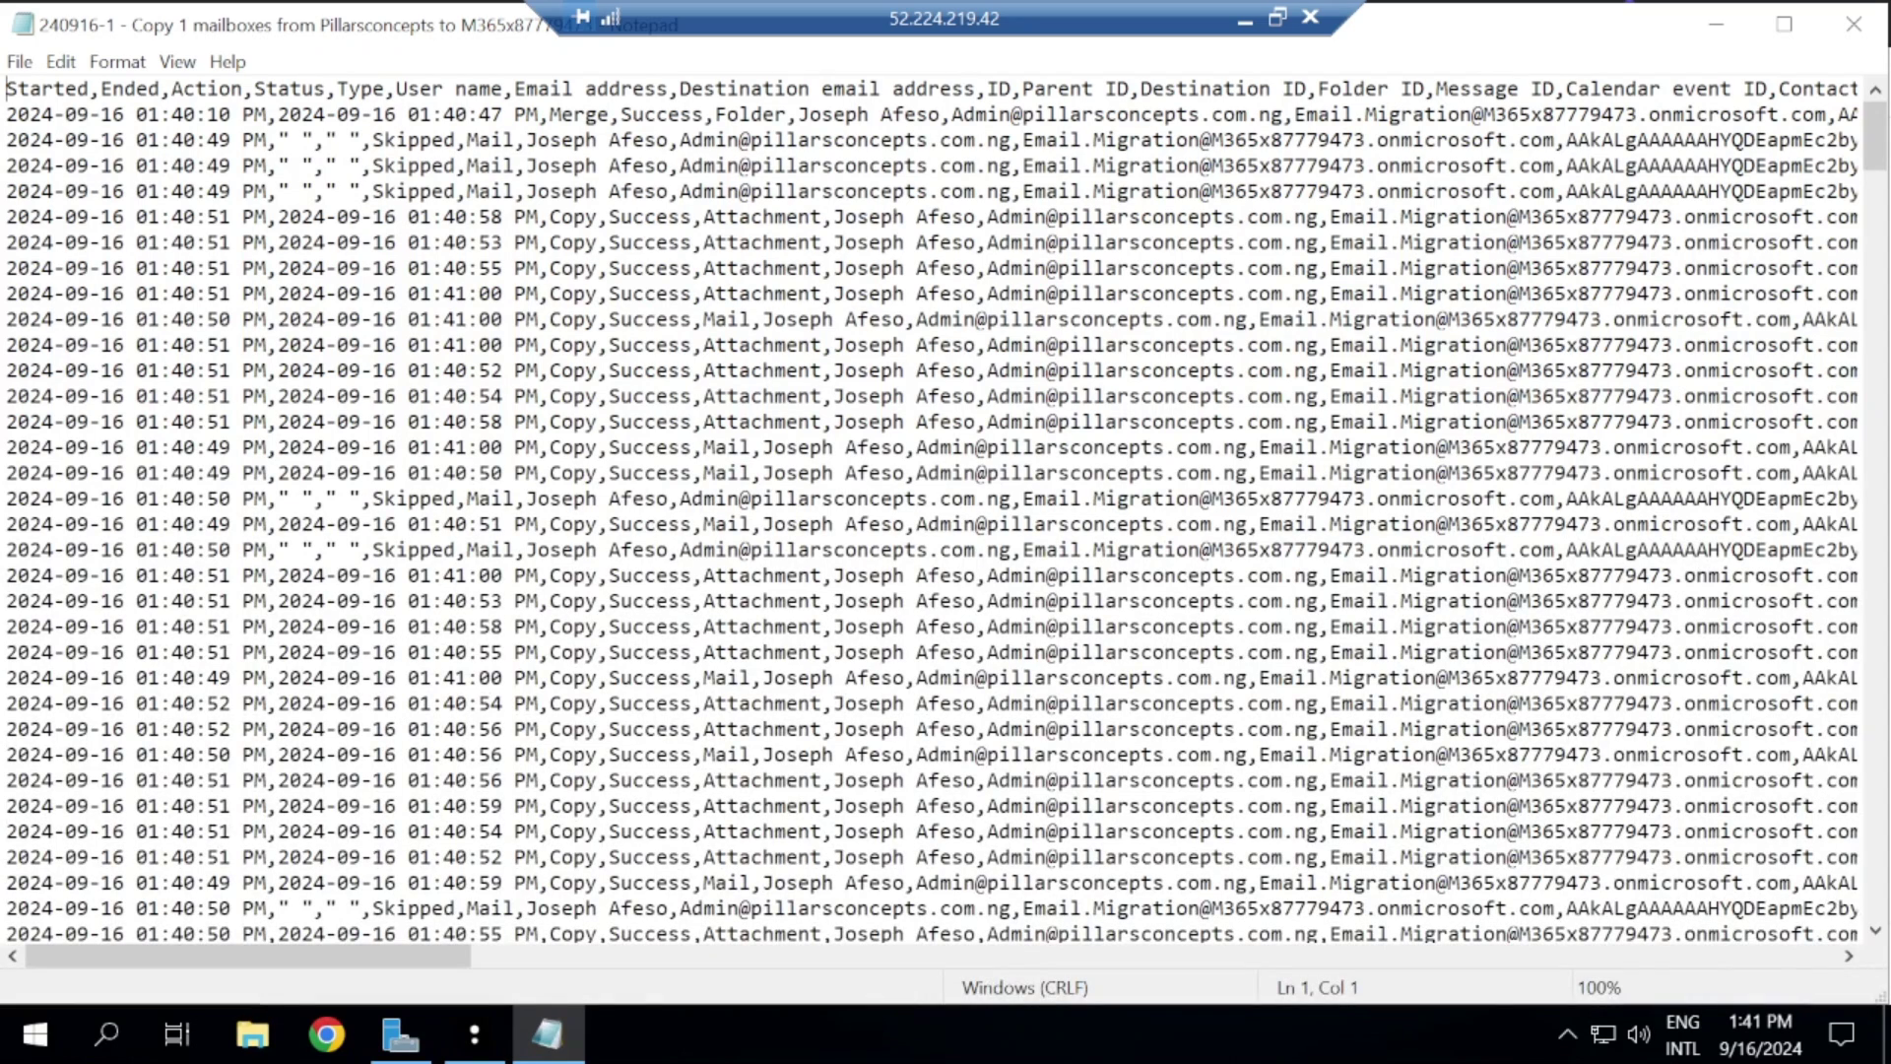
Step: Minimize the Notepad report, exit the ShareGate session, and minimize Remote Desktop to reveal Outlook
left_click(1712, 15)
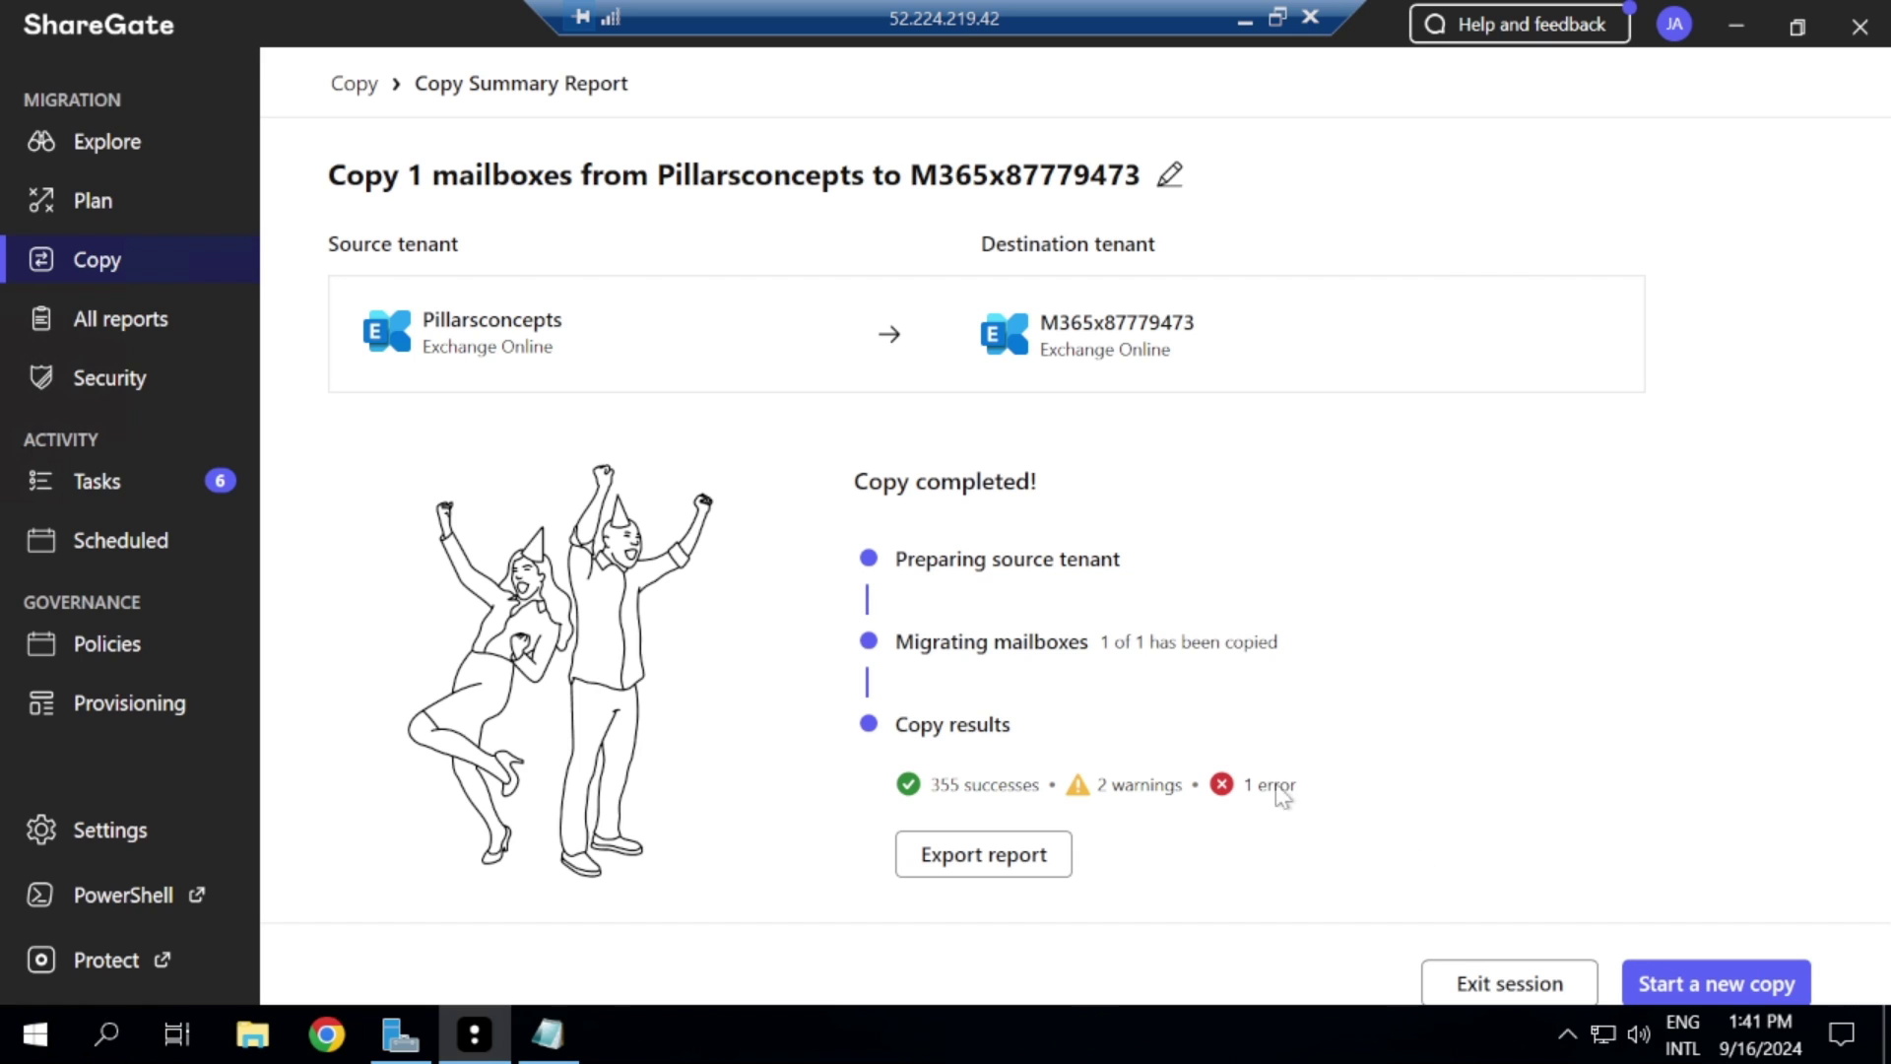
left_click(1465, 979)
left_click(1490, 1001)
left_click(1514, 989)
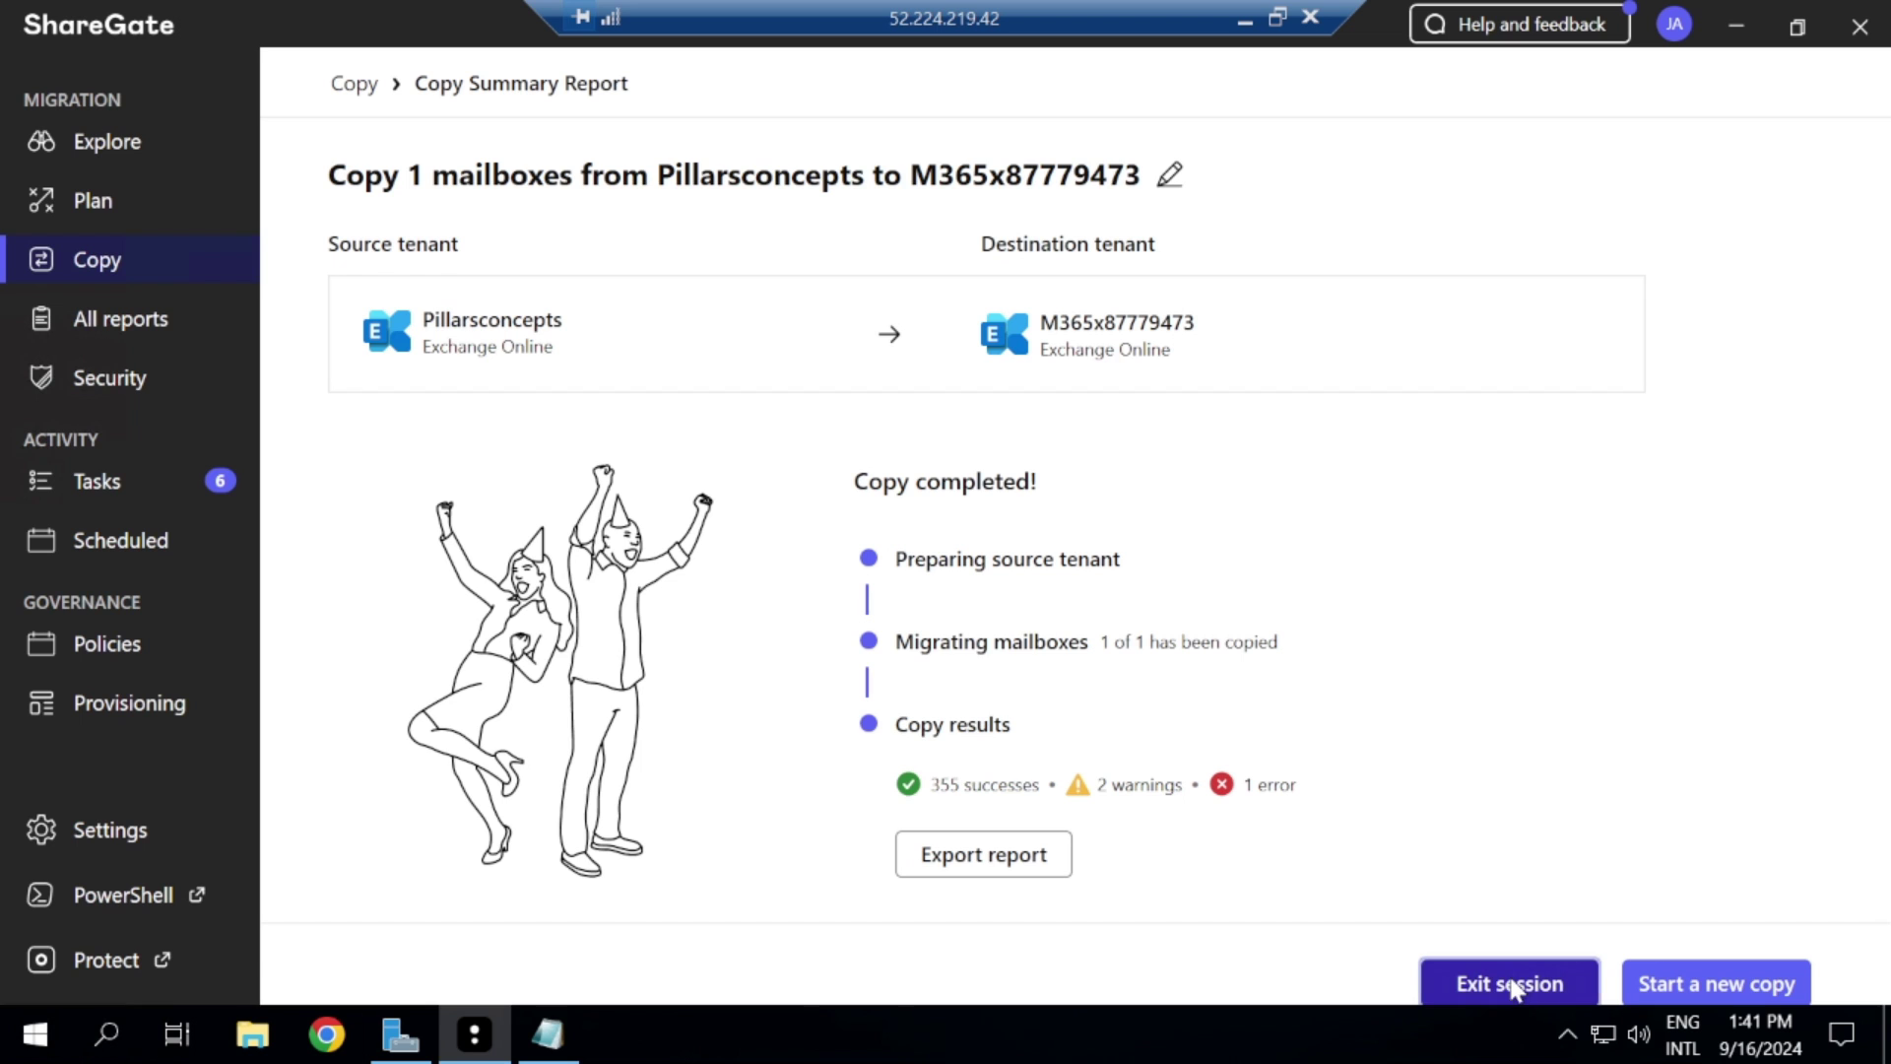
left_click(1245, 20)
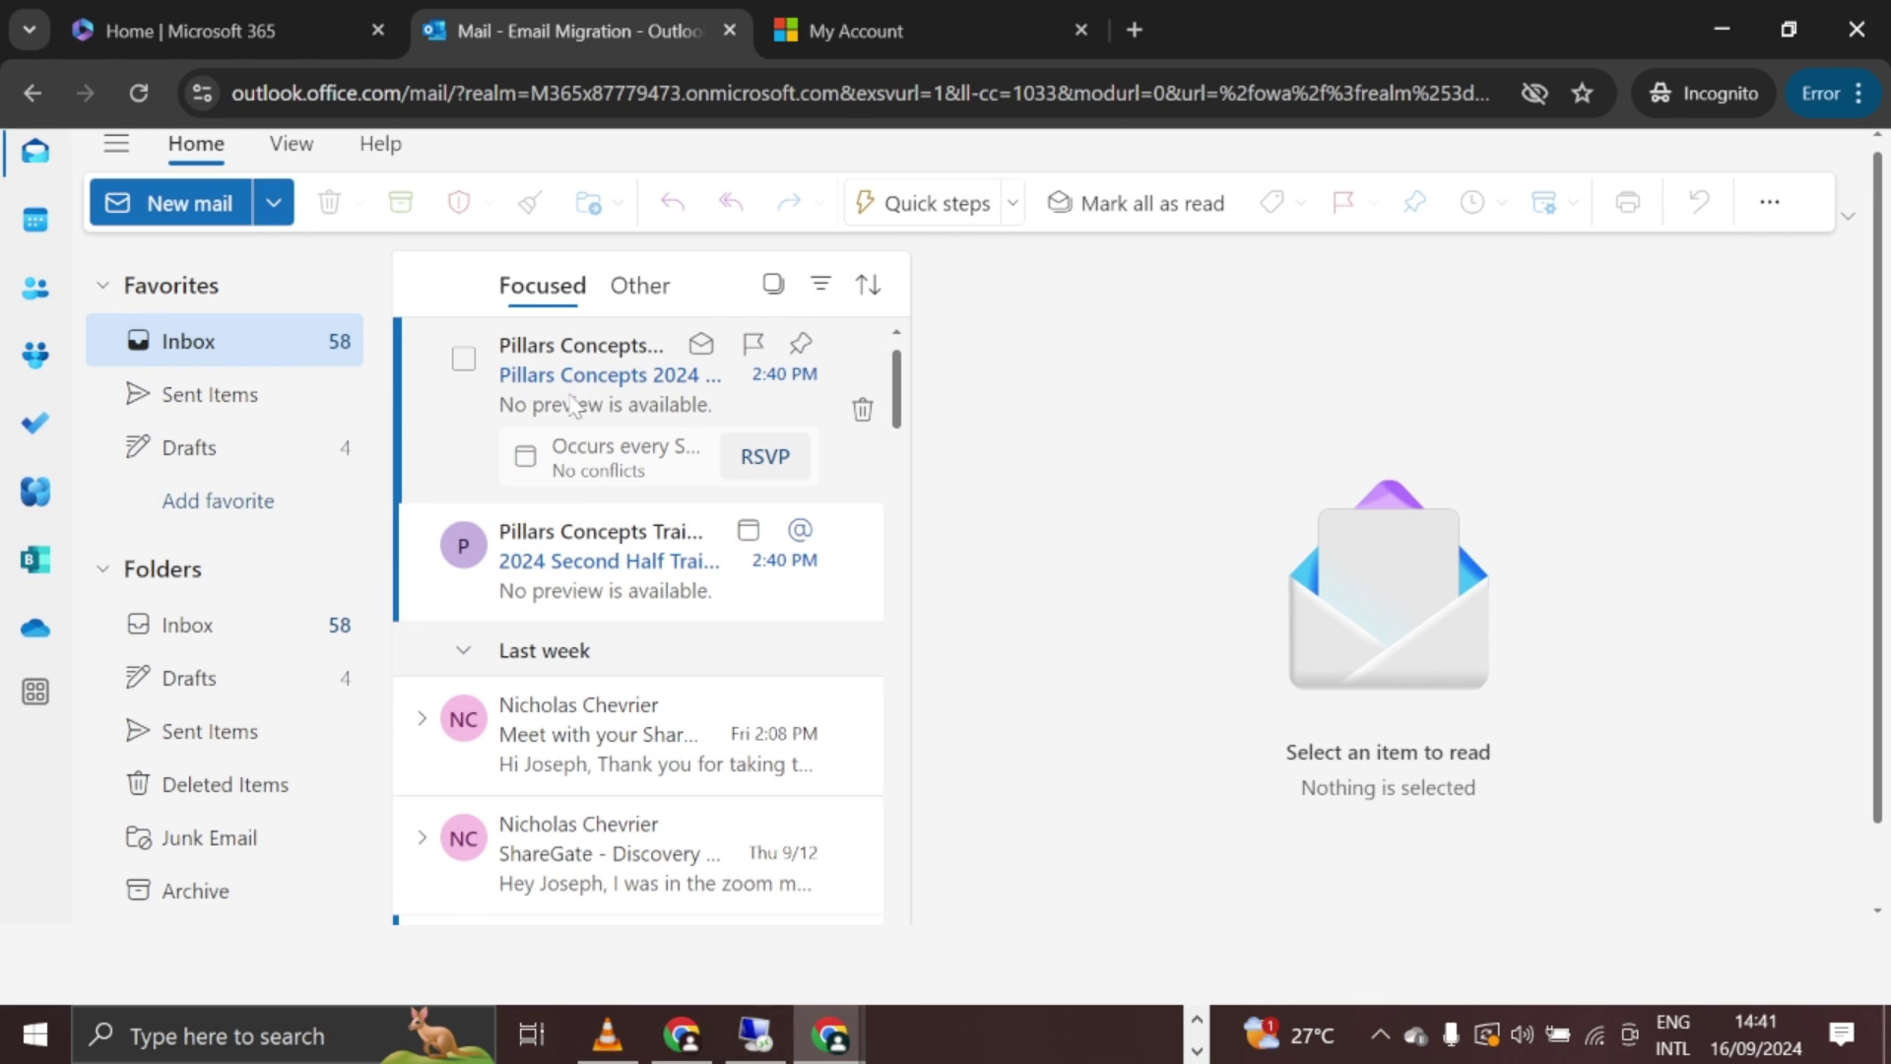
Step: Open the migrated Pillars Concepts 2024 Project invite, then maximize and re-snap the original Outlook right
left_click(580, 388)
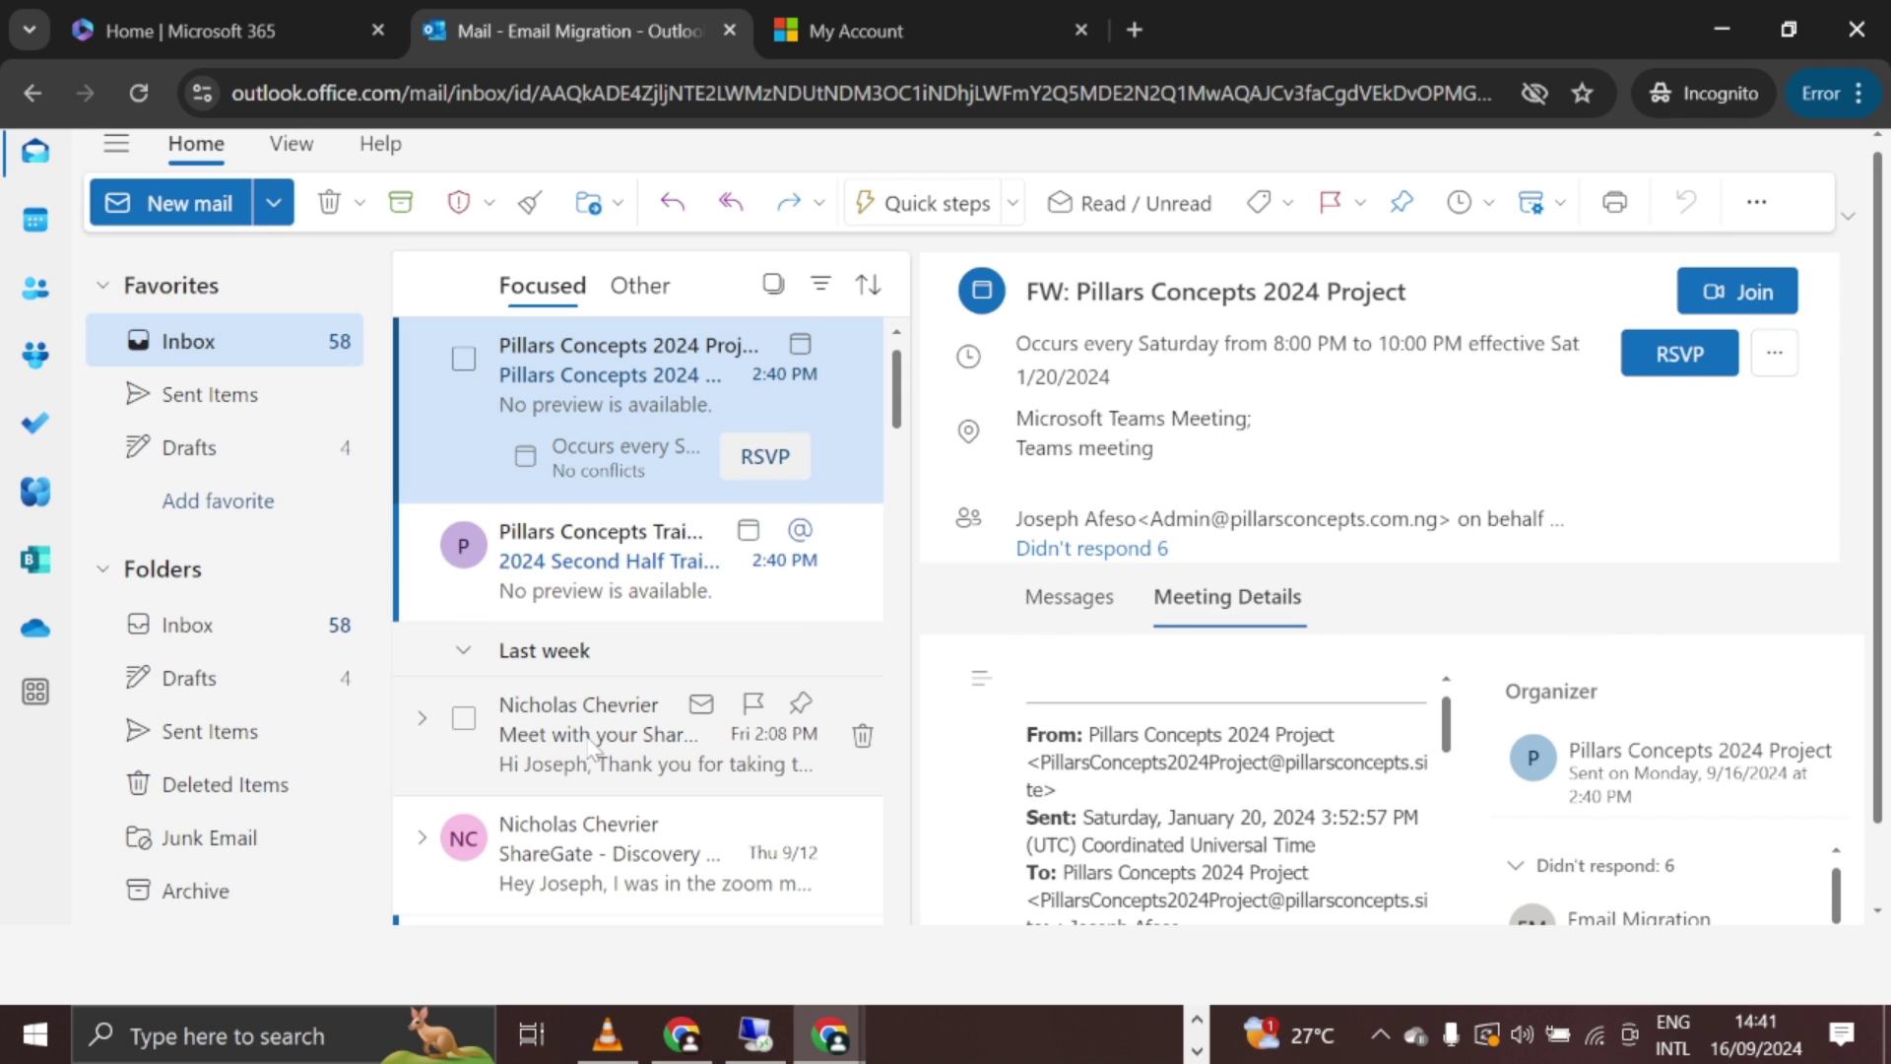
scroll(592, 769, "down", 5)
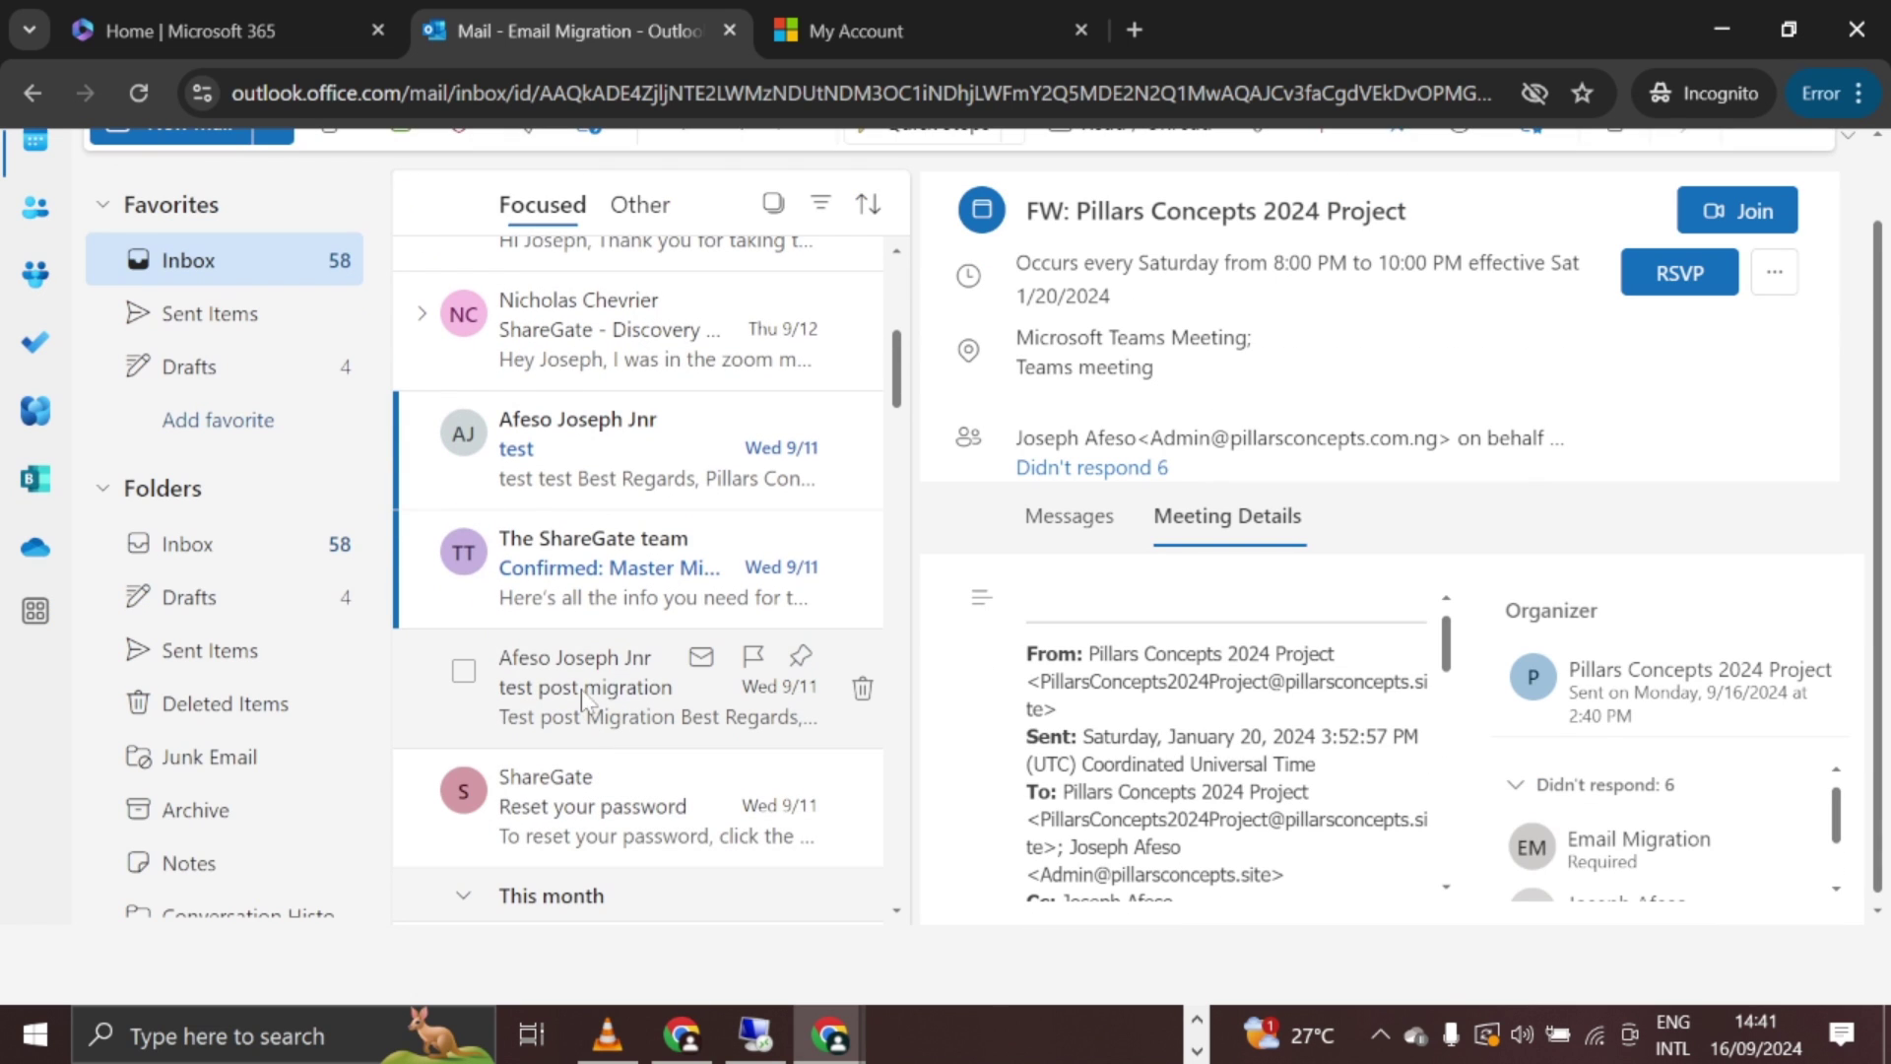
scroll(593, 634, "up", 5)
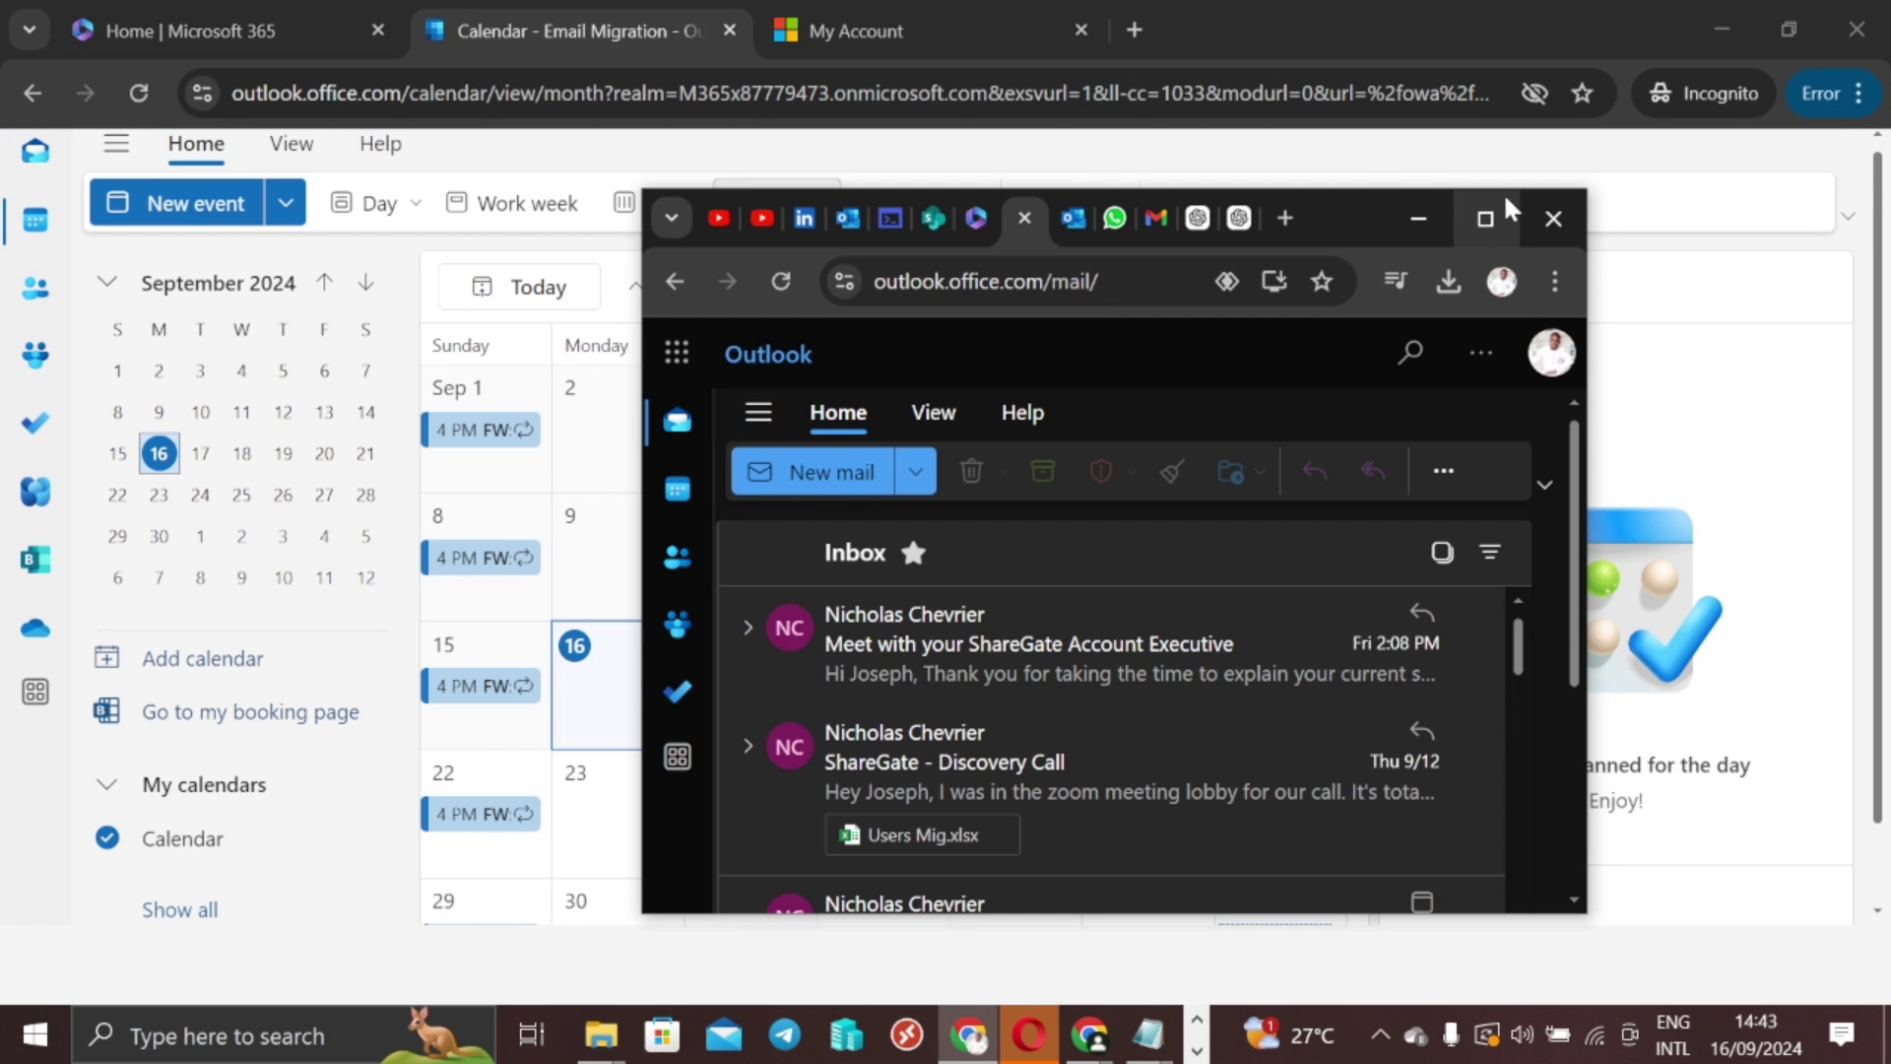
left_click(1504, 209)
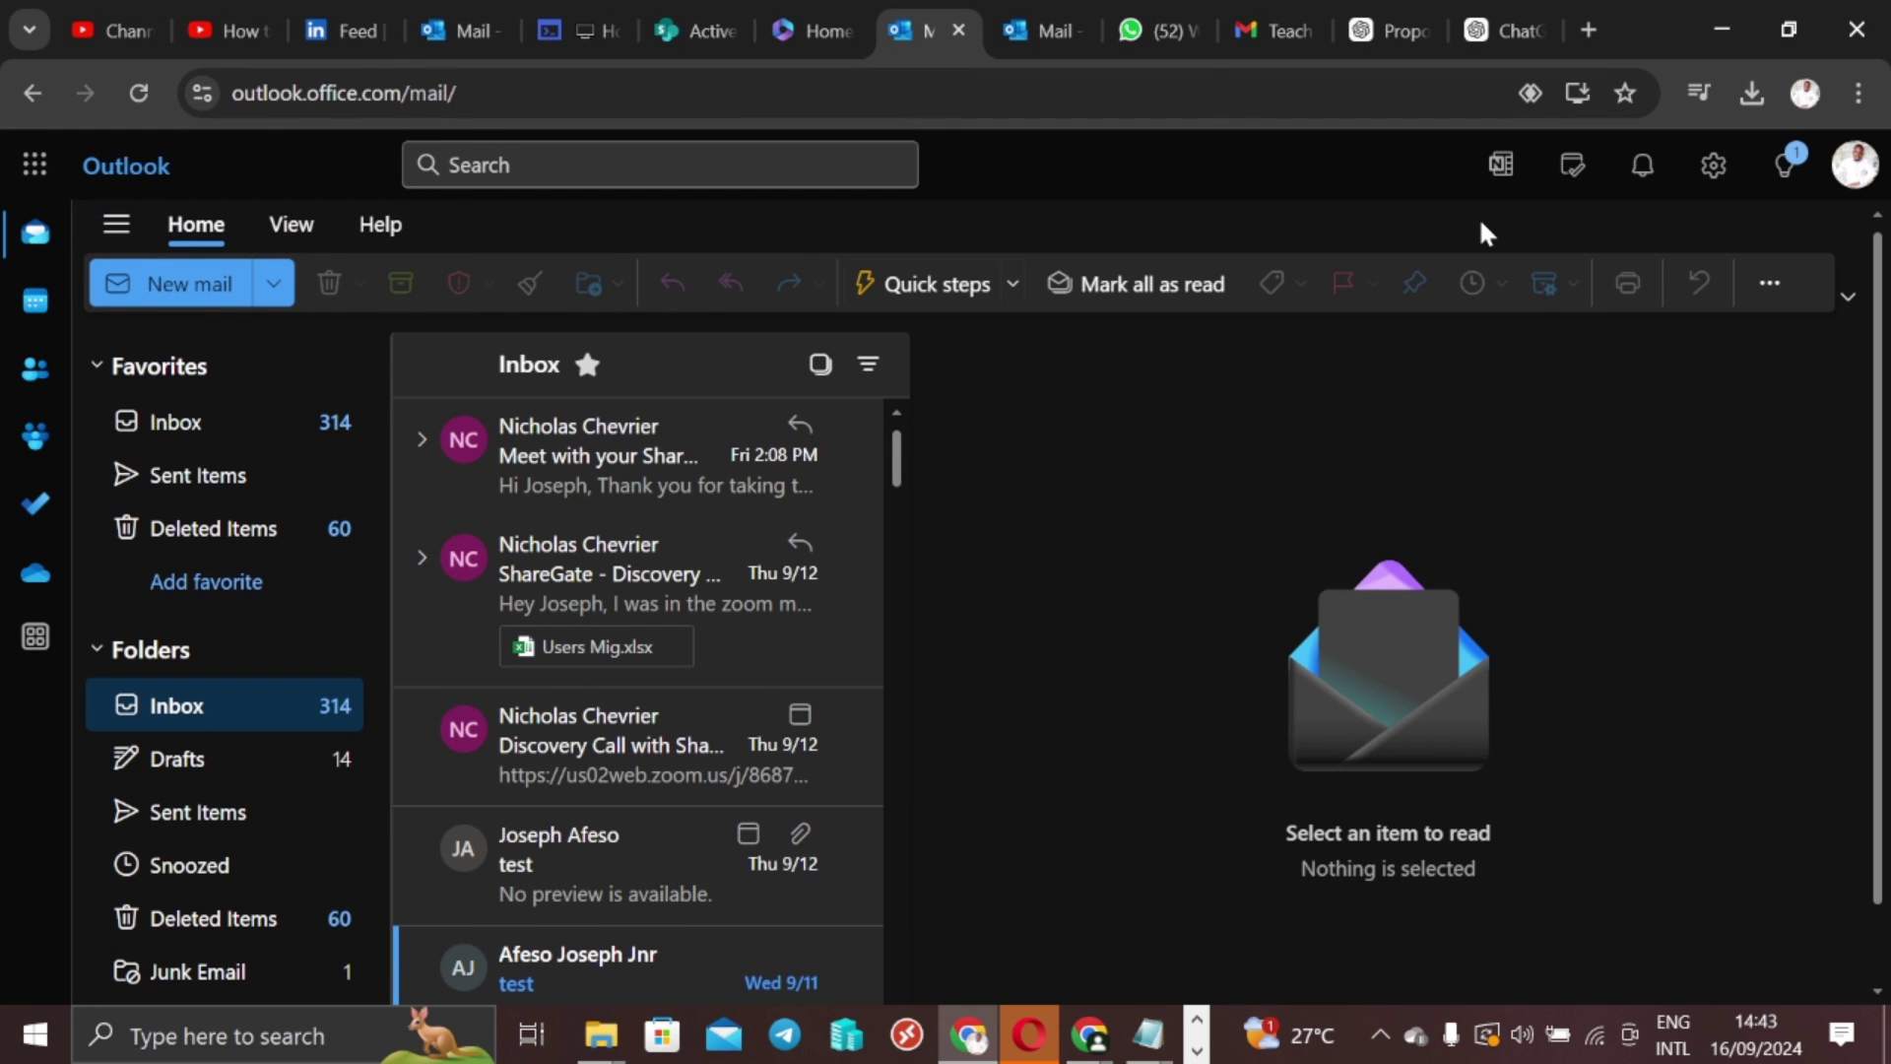
key("super+Right")
Step: Show the original mailbox's Calendar and arrange both September calendars side by side
left_click(982, 290)
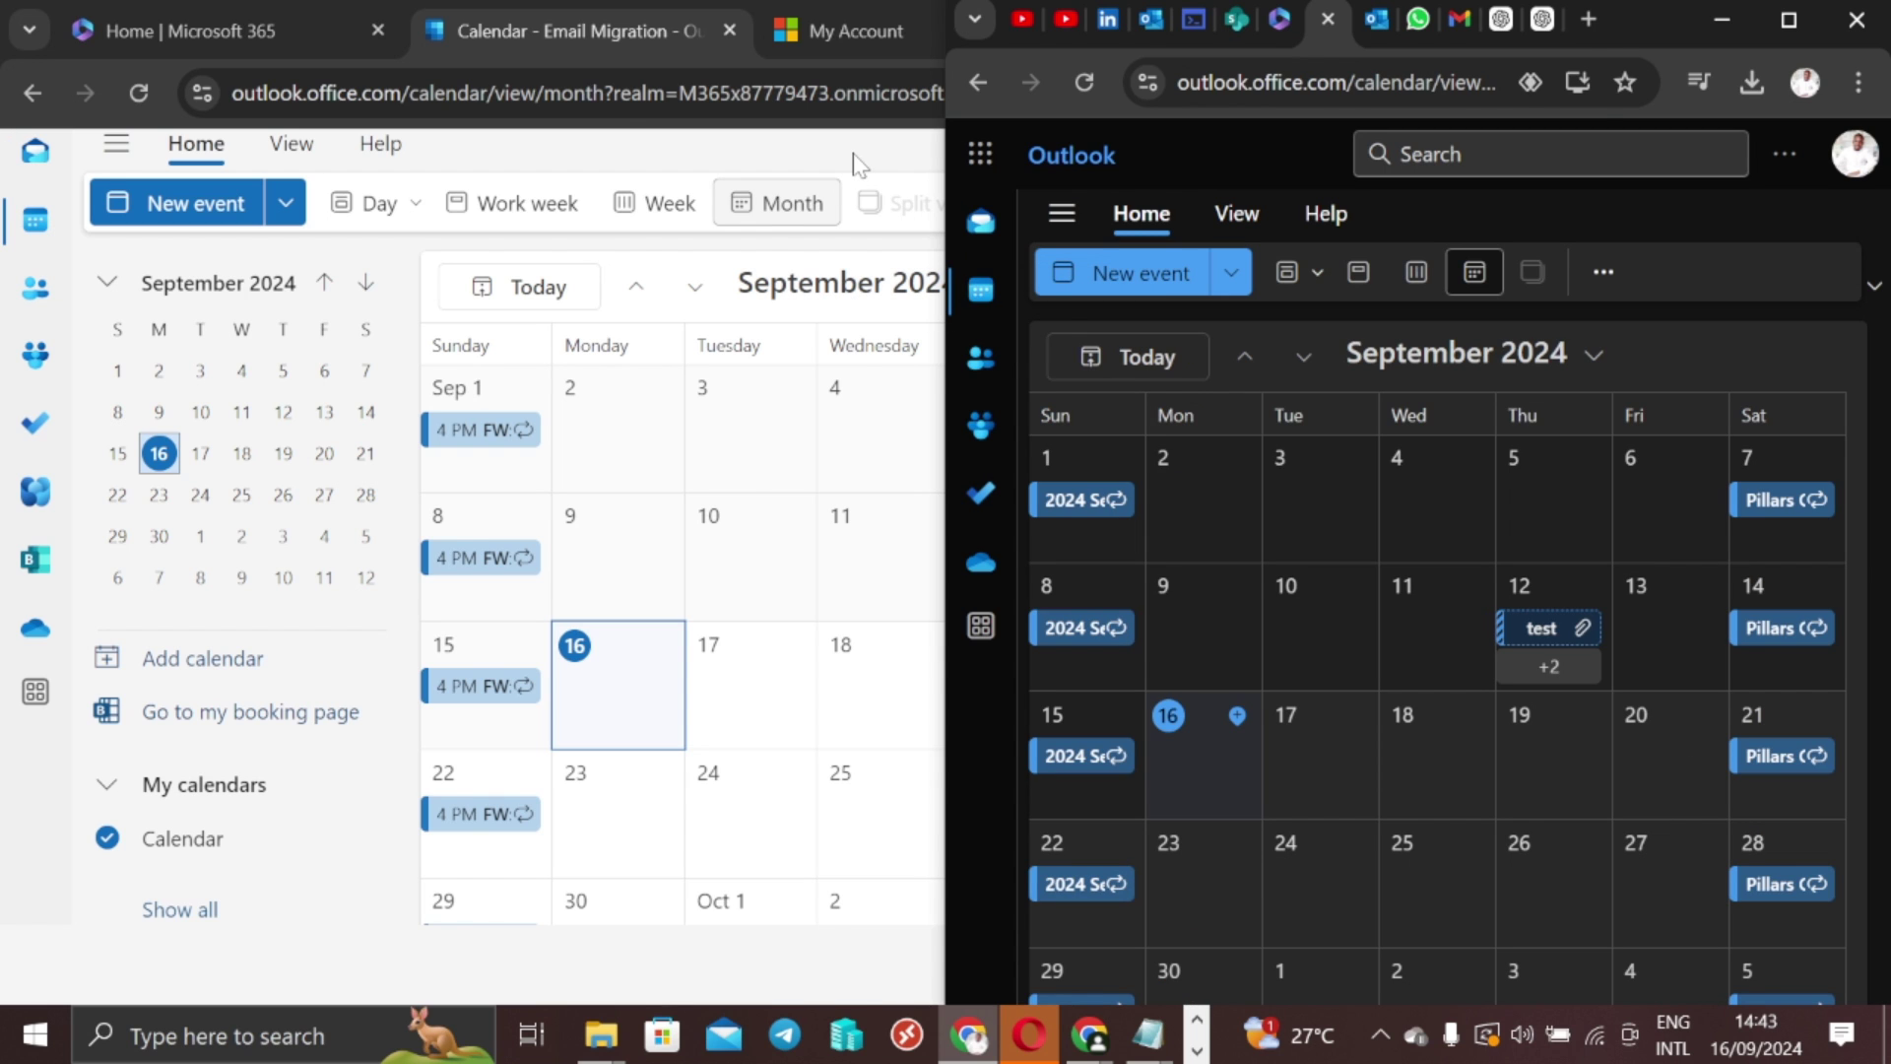
key("super+Up")
key("super+Down")
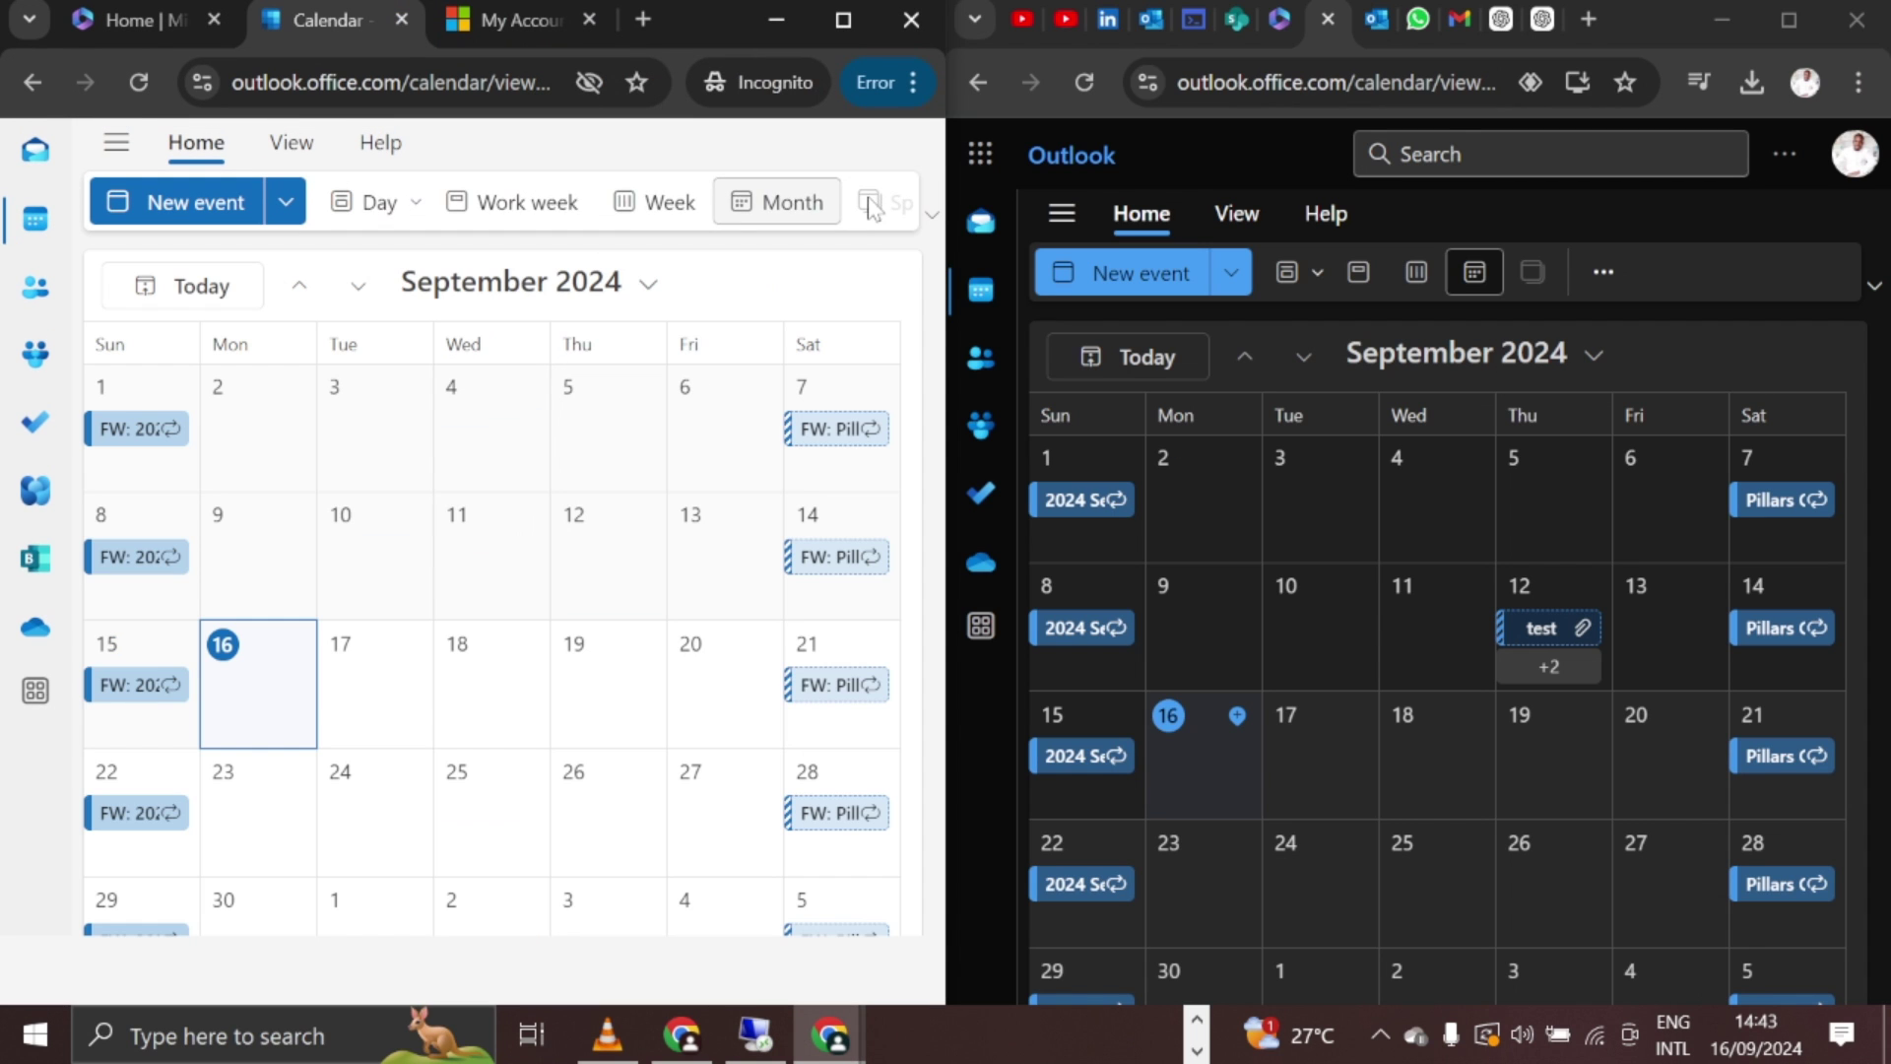